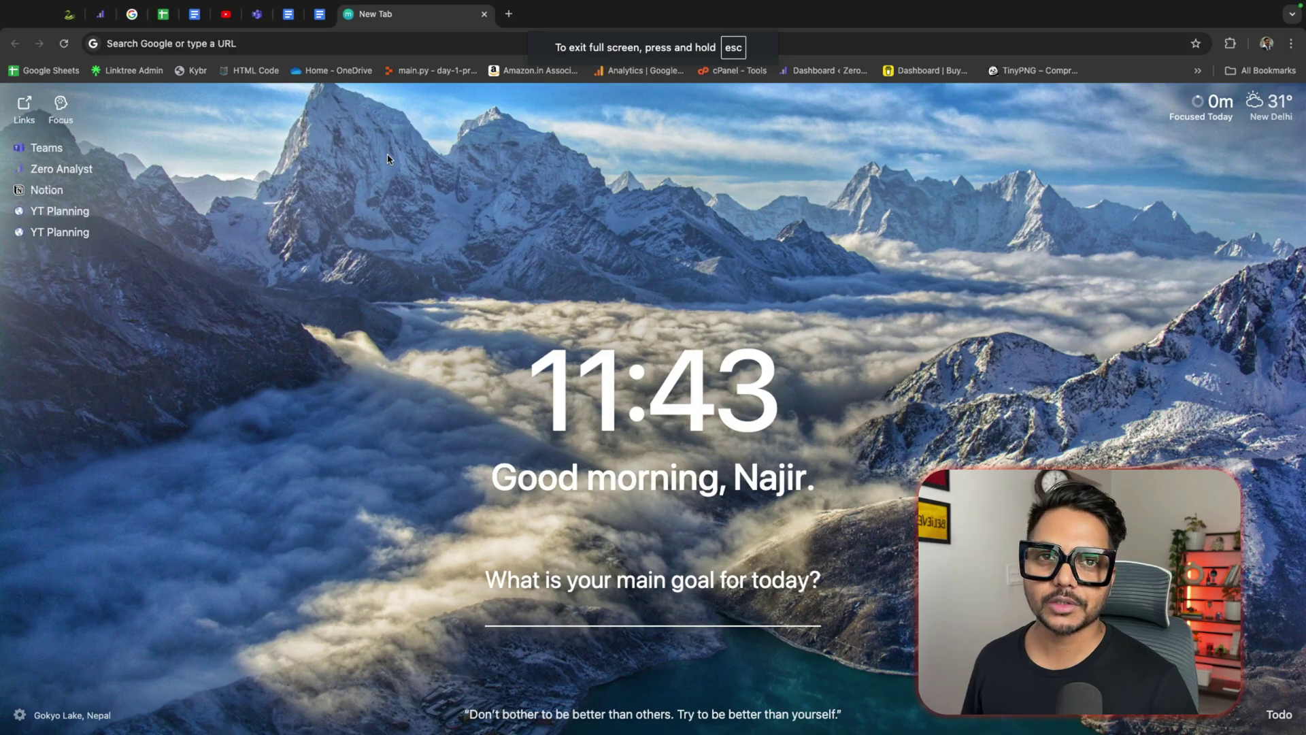
Go to python.org and download the Python 3.12.6 installer for macOS
{"action": "left_click", "coordinate": [328, 45]}
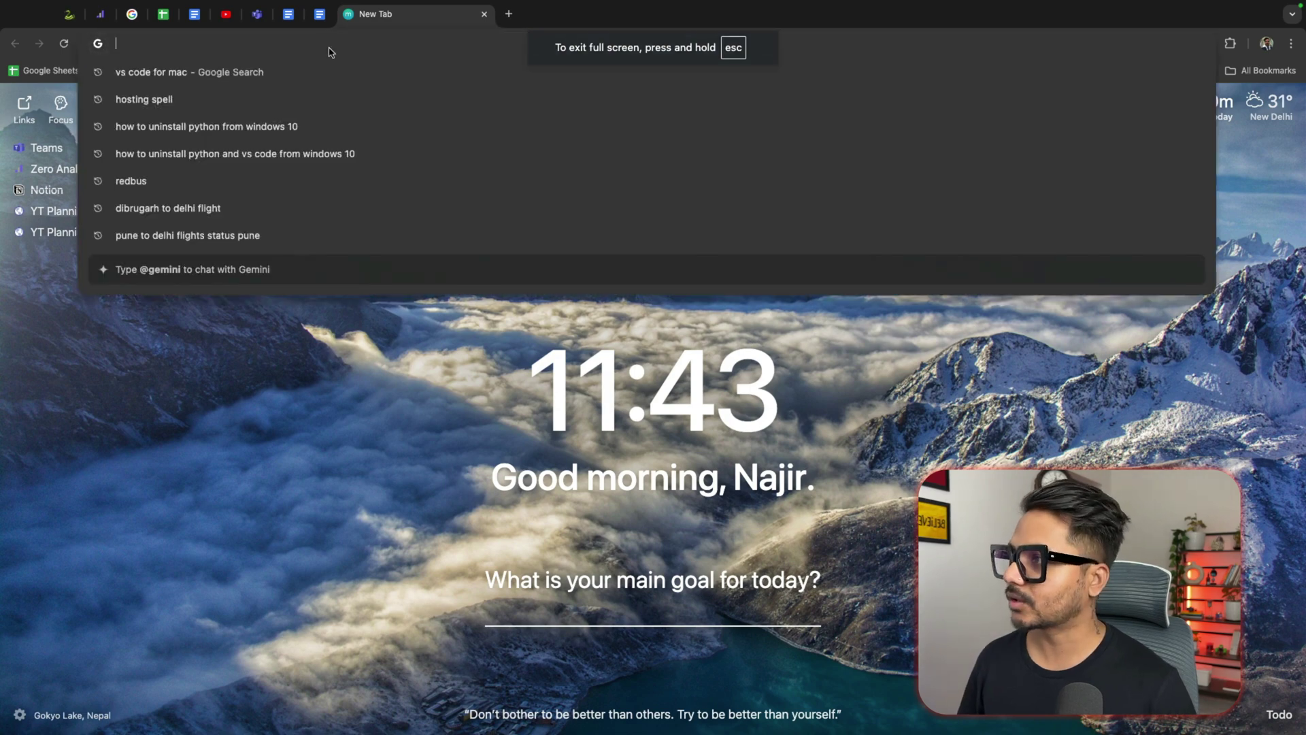
{"action": "type", "text": "python.org"}
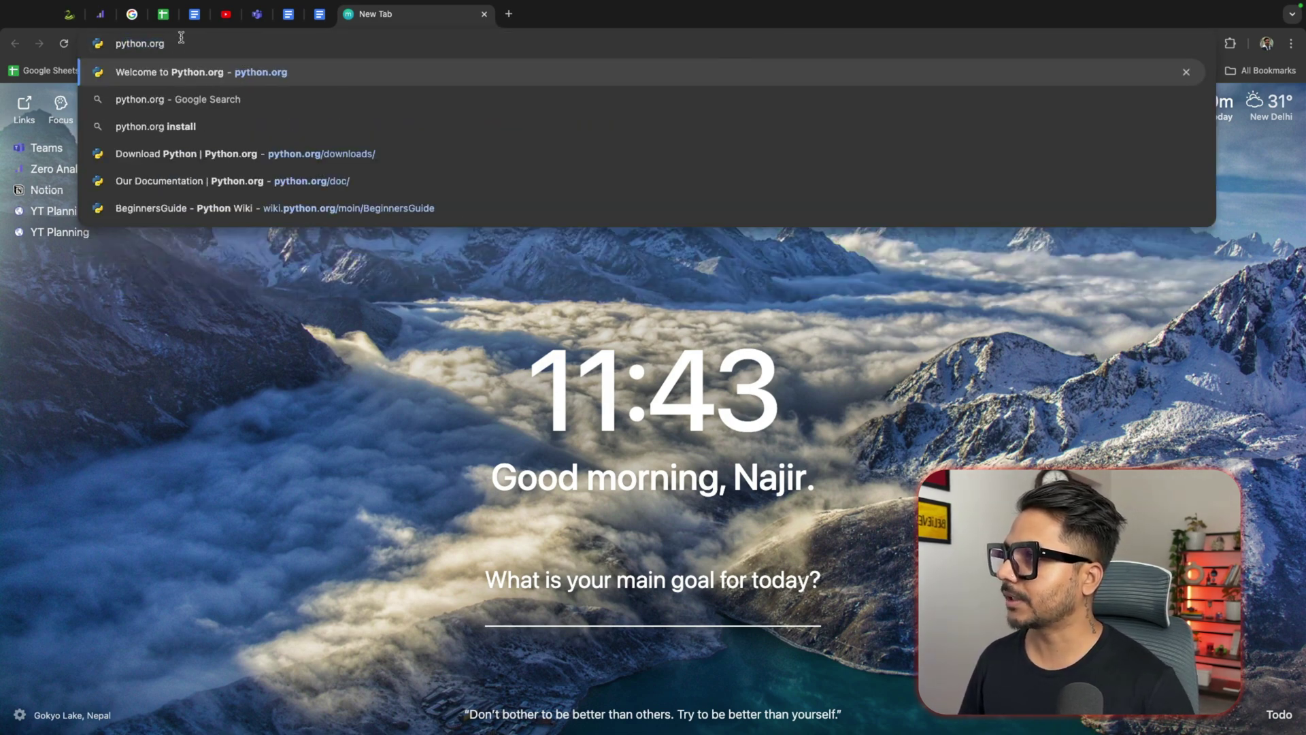
{"action": "key", "text": "Return"}
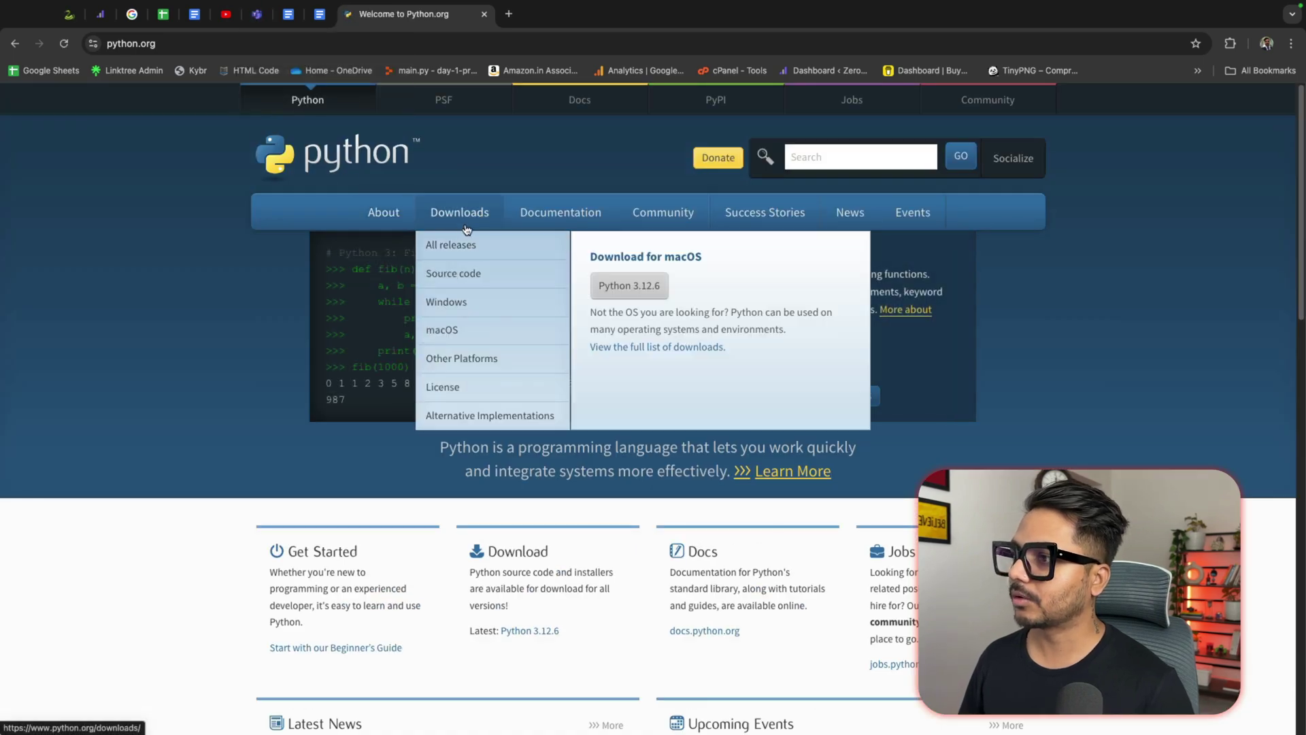
{"action": "mouse_move", "coordinate": [496, 234]}
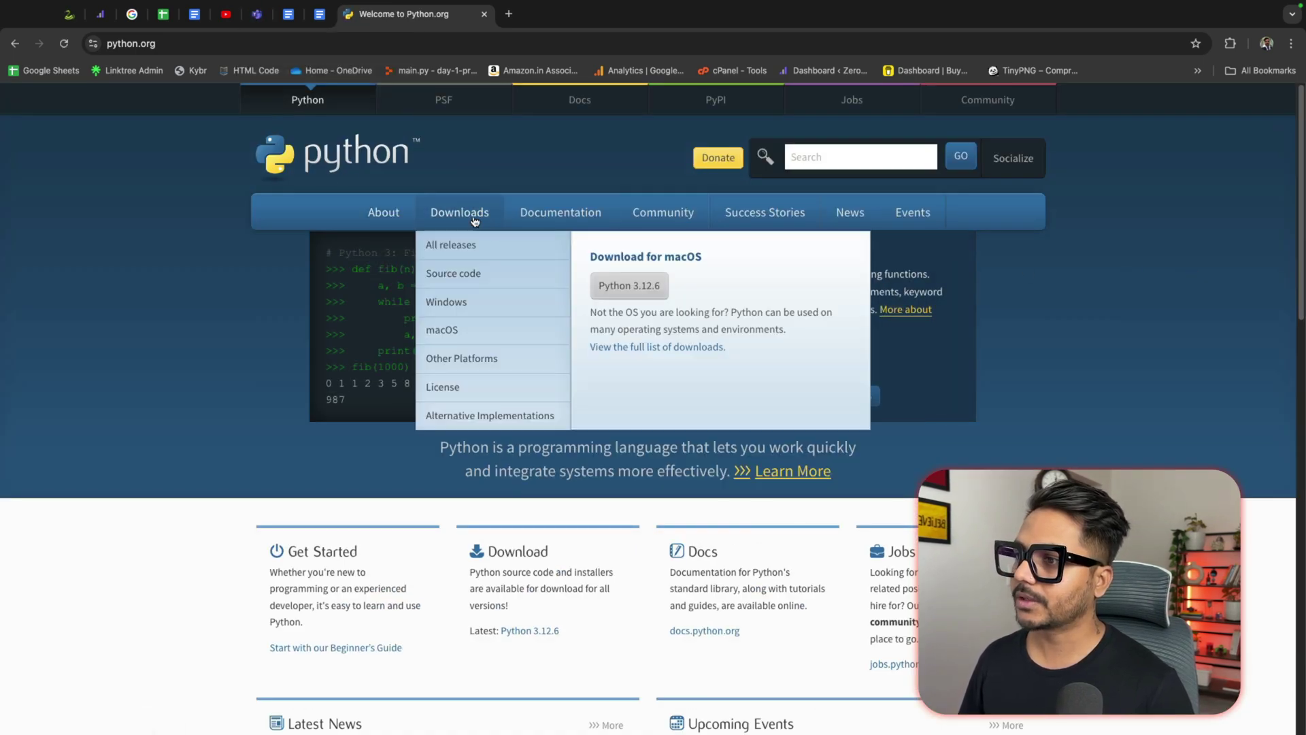
{"action": "left_click", "coordinate": [640, 289]}
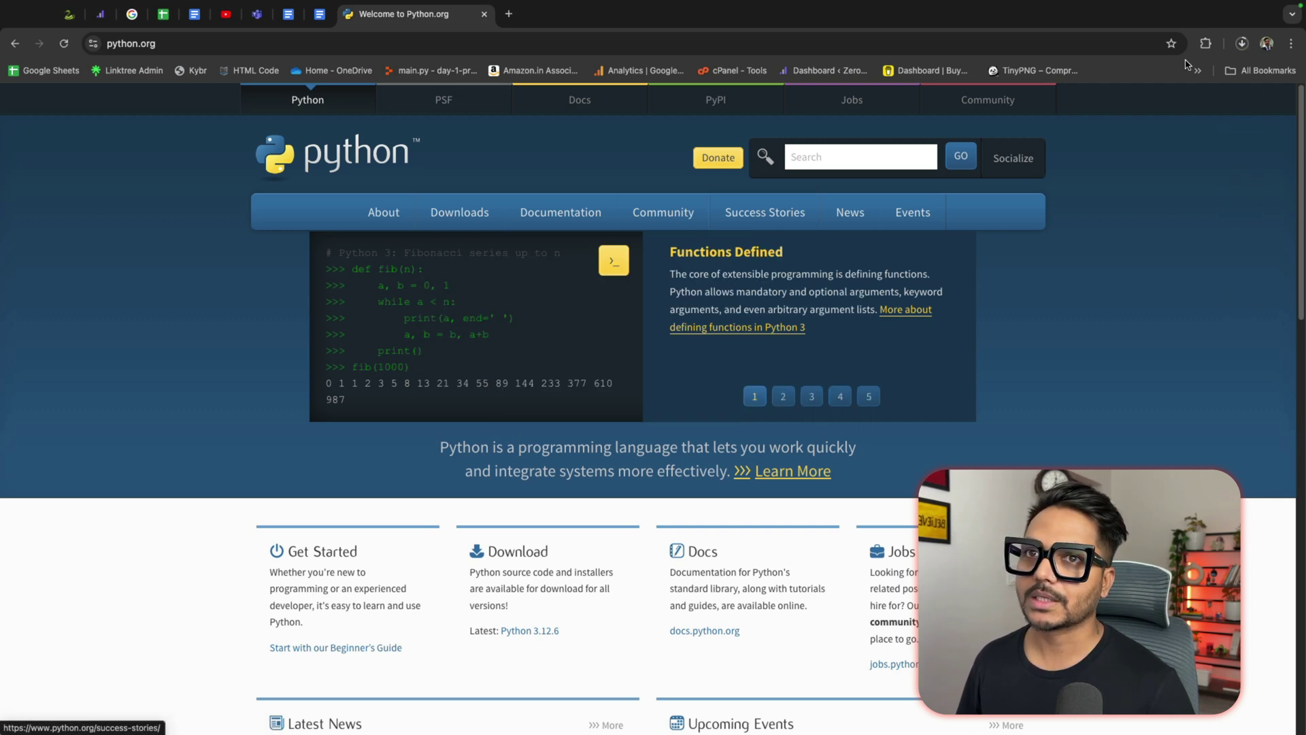
Locate the downloaded Python 3.12.6 package in its folder and launch it in the installer
{"action": "left_click", "coordinate": [1242, 43]}
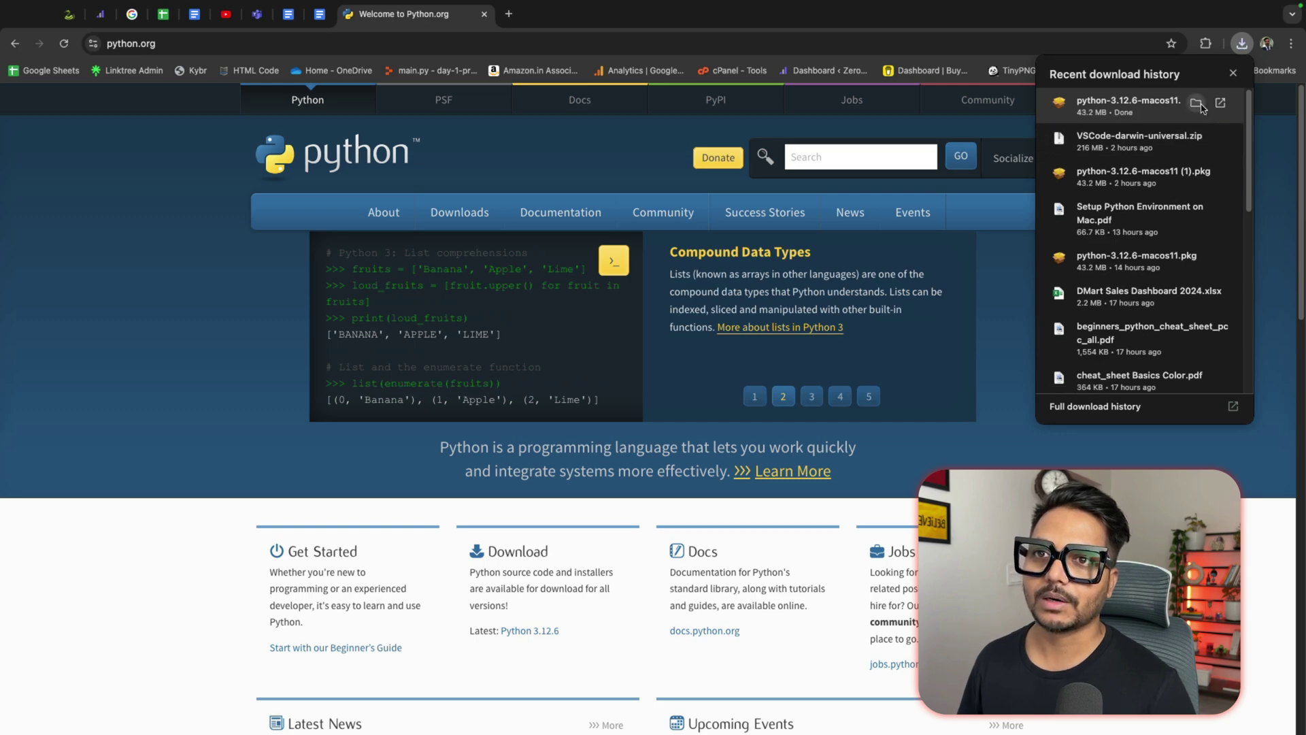
{"action": "left_click", "coordinate": [1197, 103]}
{"action": "double_click", "coordinate": [619, 228]}
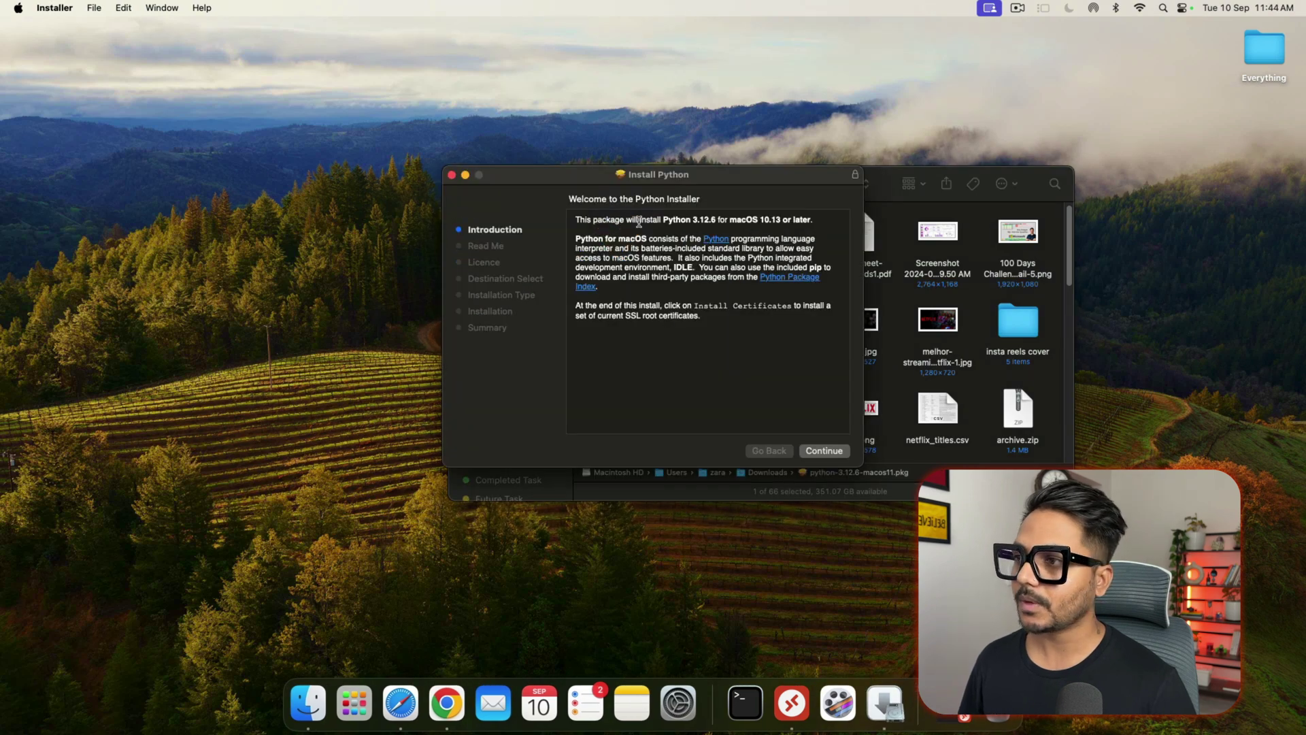
Proceed through the Python installer, agree to the licence, and authorize the standard installation with the account password
{"action": "left_click", "coordinate": [831, 451]}
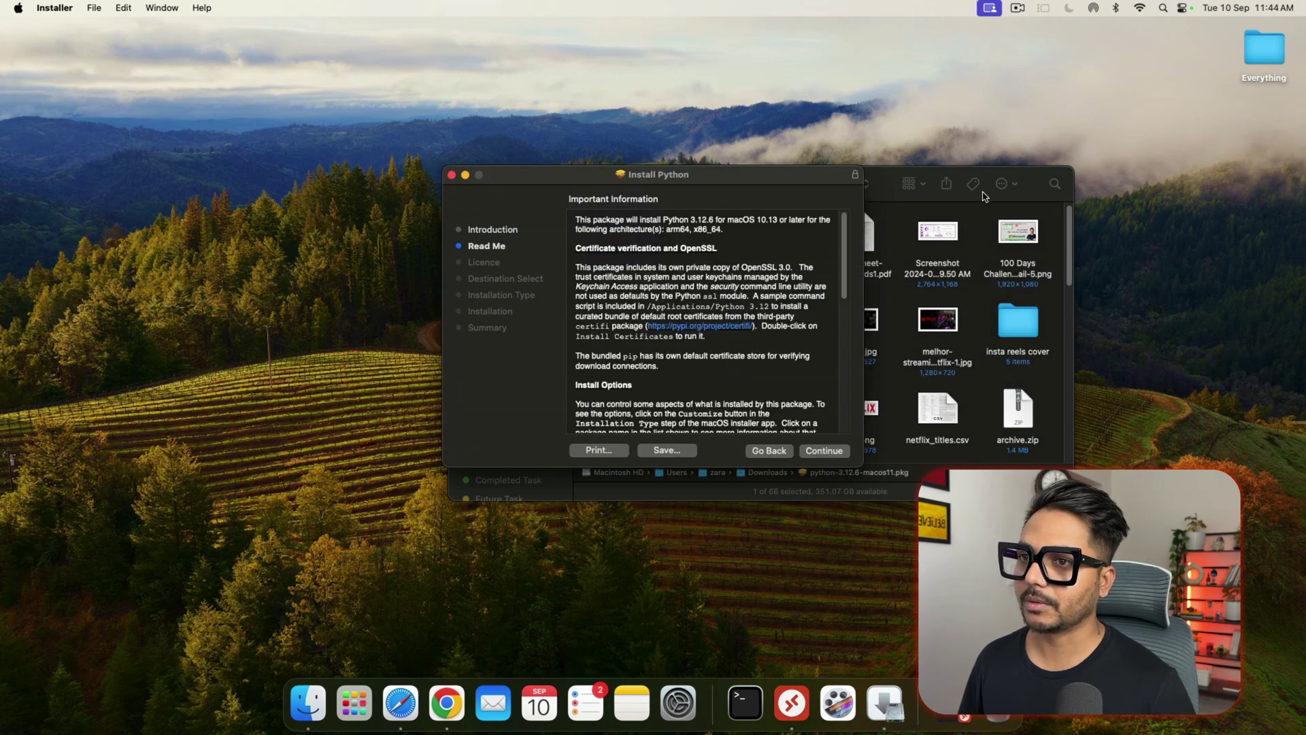
{"action": "left_click", "coordinate": [1047, 187]}
{"action": "left_click", "coordinate": [464, 185]}
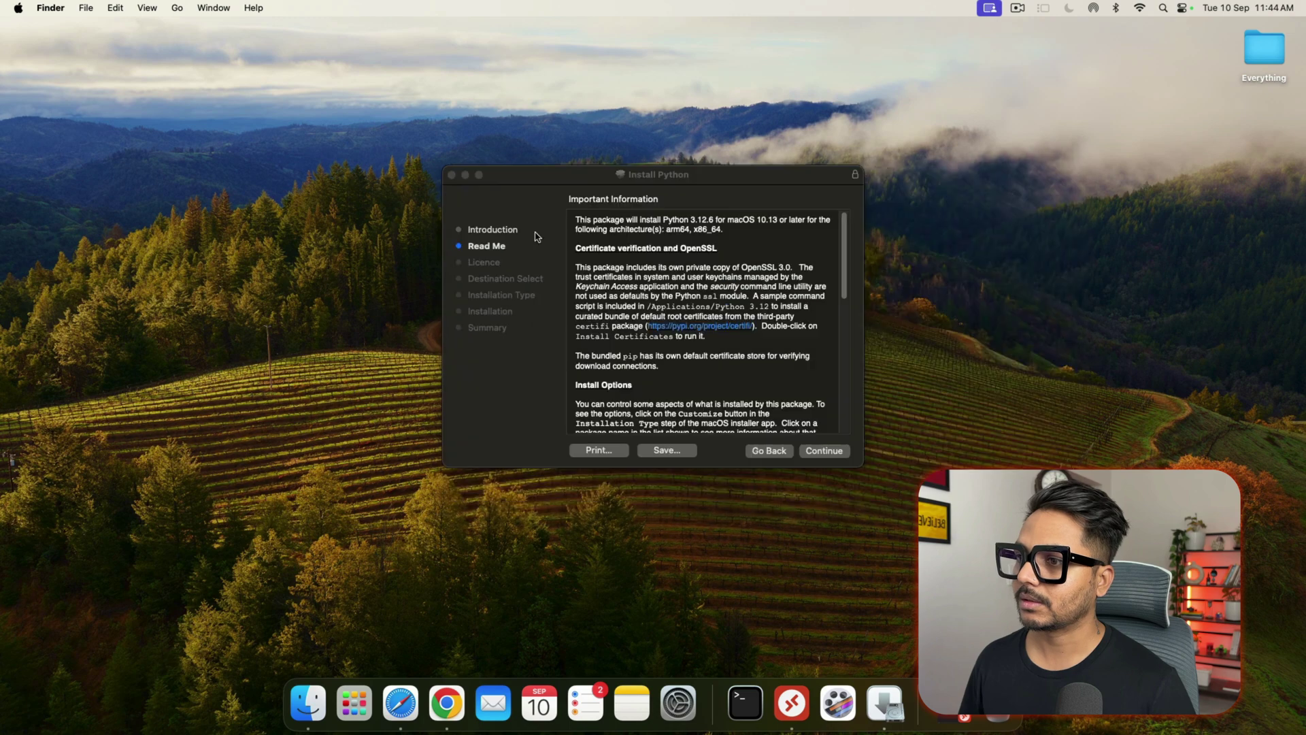
{"action": "left_click", "coordinate": [825, 452]}
{"action": "left_click", "coordinate": [826, 451]}
{"action": "left_click", "coordinate": [788, 360]}
{"action": "left_click", "coordinate": [818, 452]}
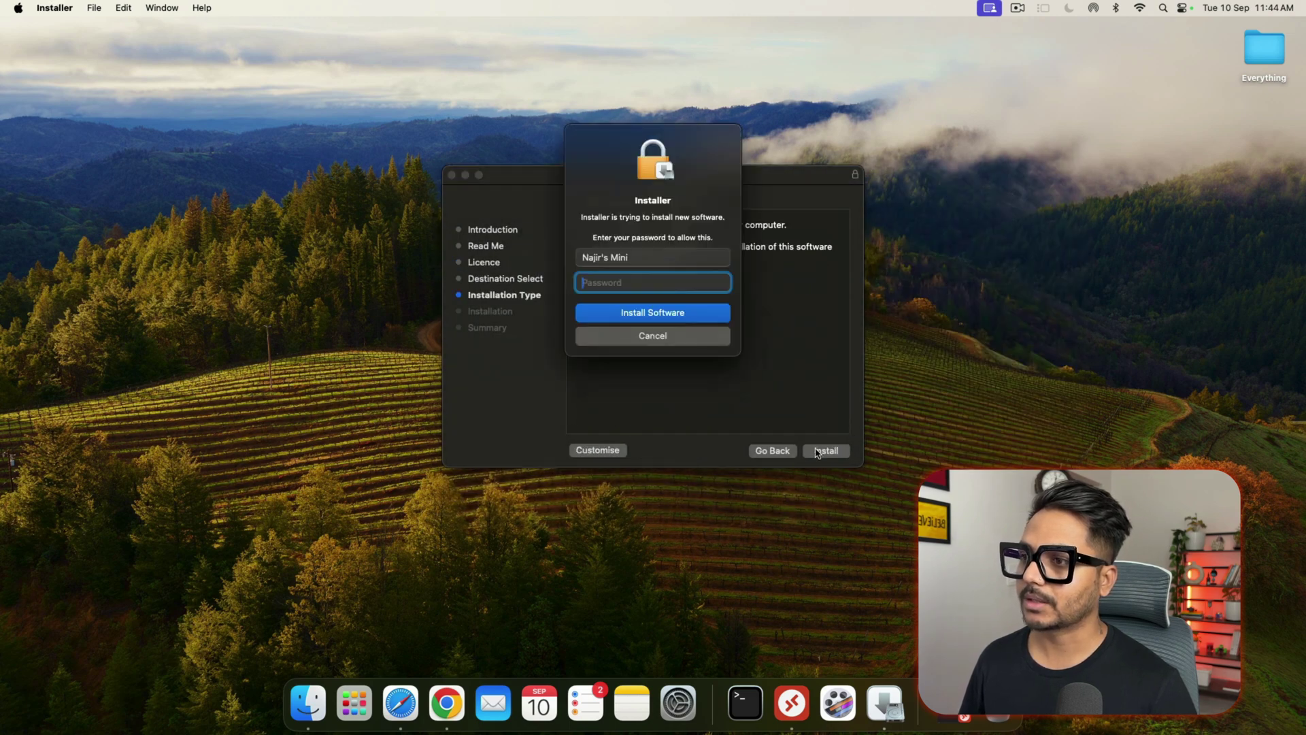
{"action": "type", "text": "••"}
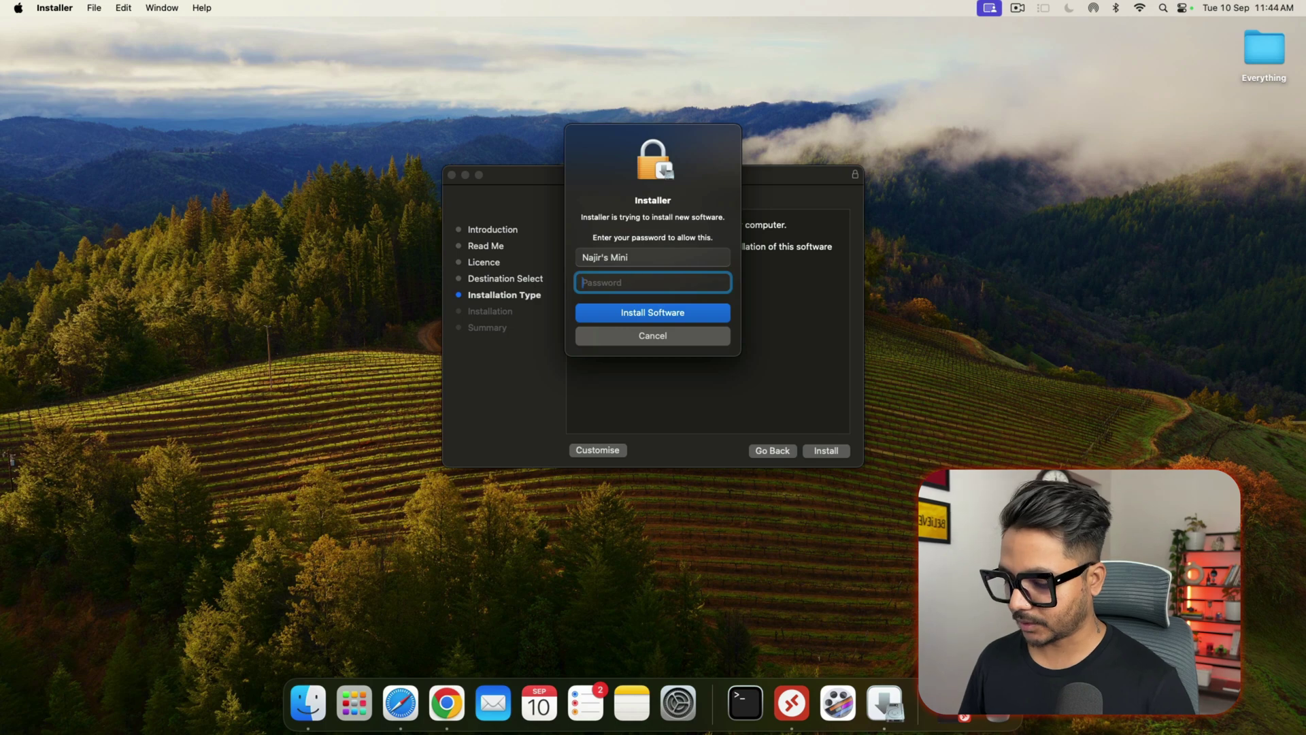
{"action": "key", "text": "Return"}
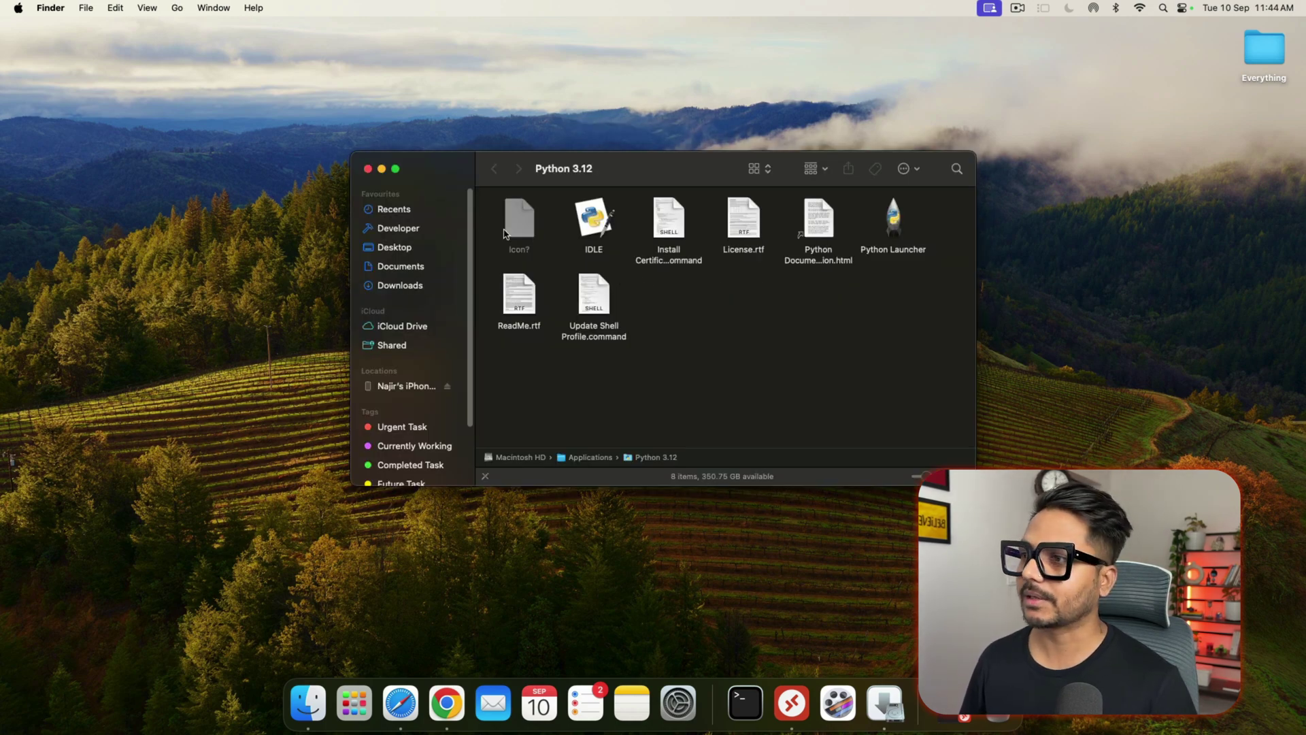
Close the Python 3.12 folder window and exit the finished installer
{"action": "left_click", "coordinate": [367, 169]}
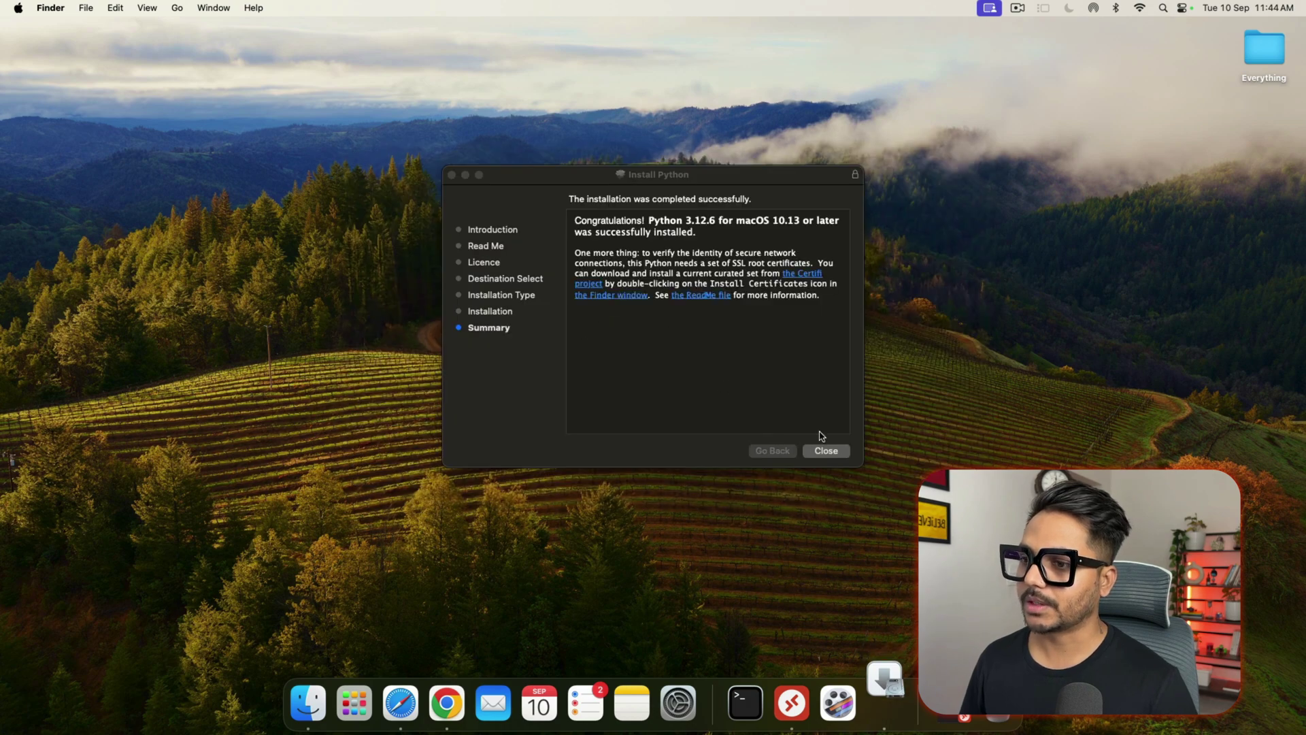
{"action": "left_click", "coordinate": [825, 451]}
{"action": "left_click", "coordinate": [697, 378]}
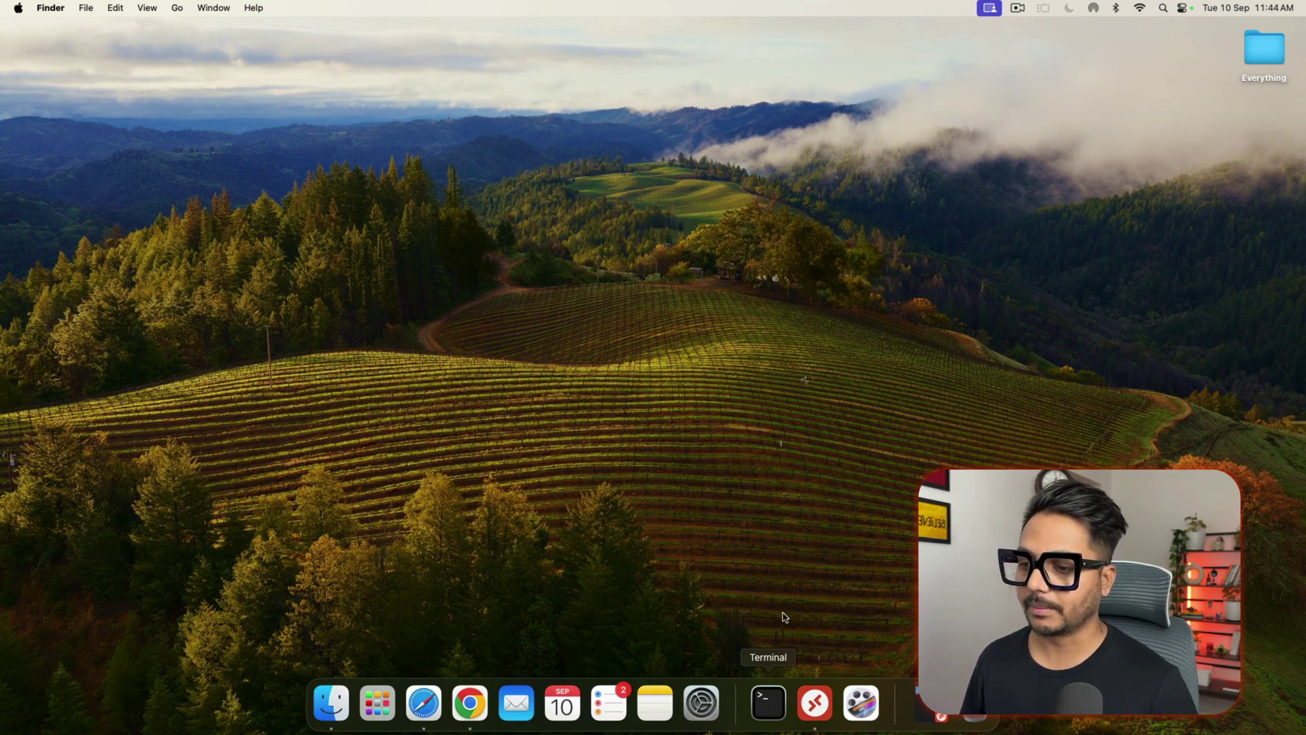
Open Terminal and run "which python3" to find the path of the installed interpreter
{"action": "key", "text": "super+space"}
{"action": "type", "text": "terminal"}
{"action": "key", "text": "Return"}
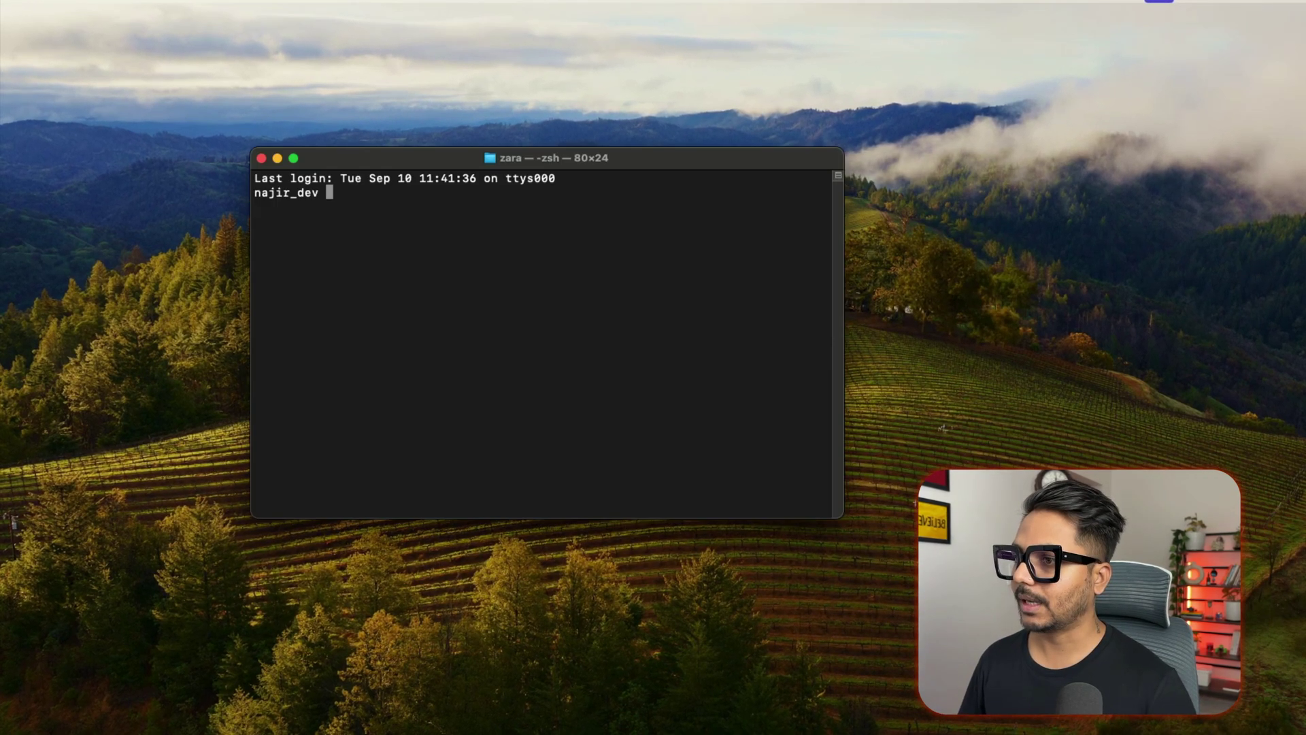
{"action": "type", "text": "wh"}
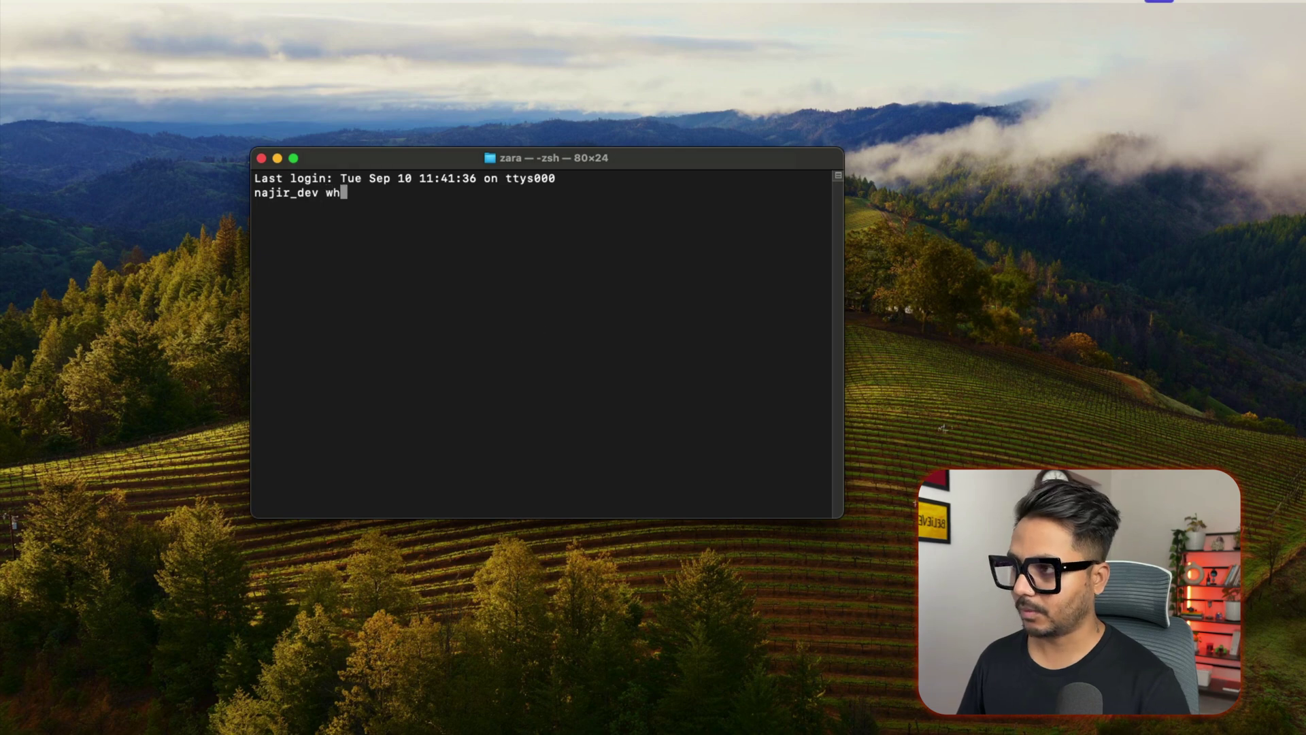
{"action": "type", "text": "ich python"}
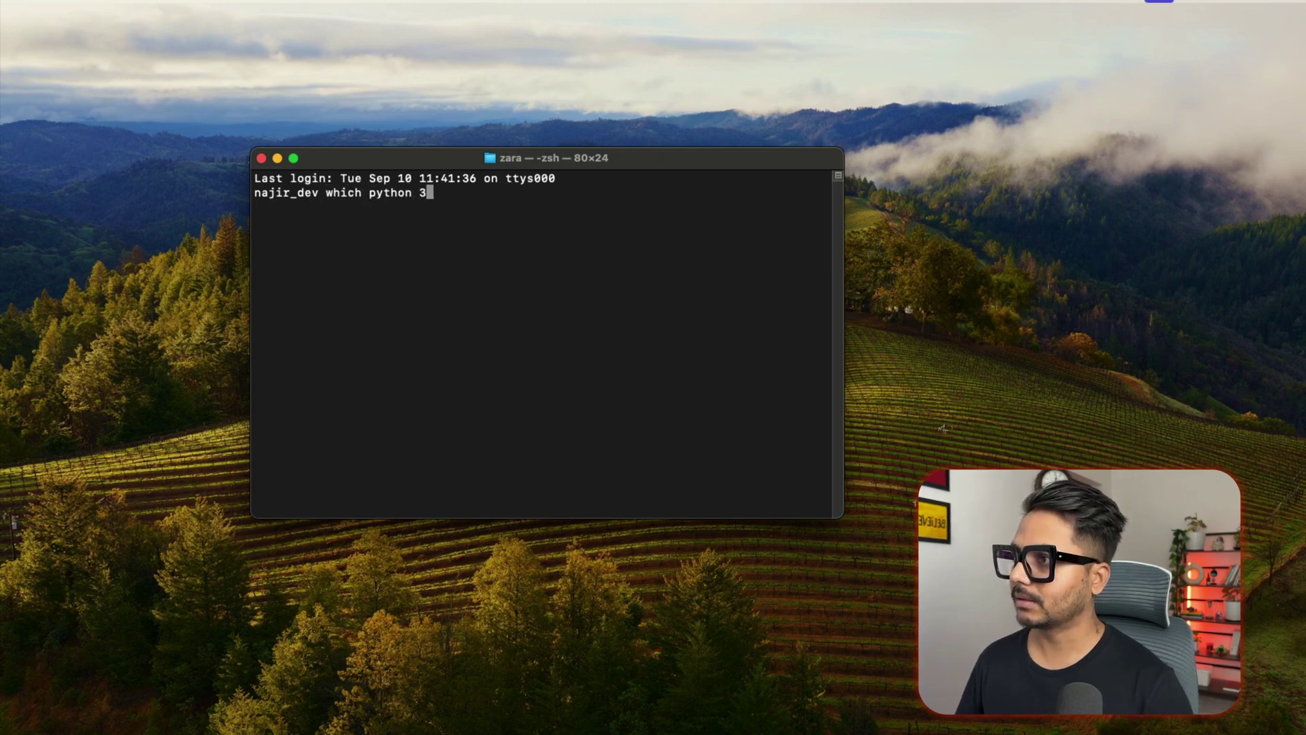
{"action": "type", "text": "3"}
{"action": "key", "text": "Return"}
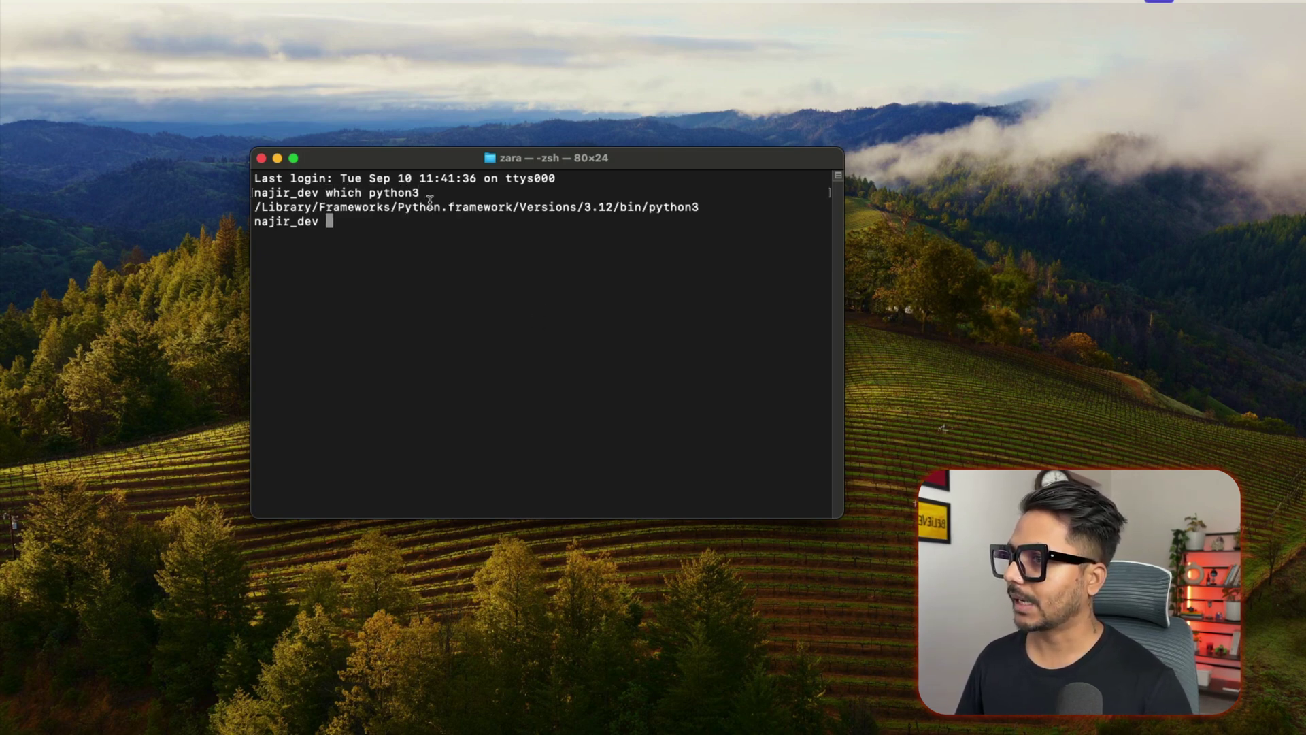
Reposition the Terminal window and examine the full python3 path in the output
{"action": "left_click_drag", "start_coordinate": [311, 156], "coordinate": [467, 196]}
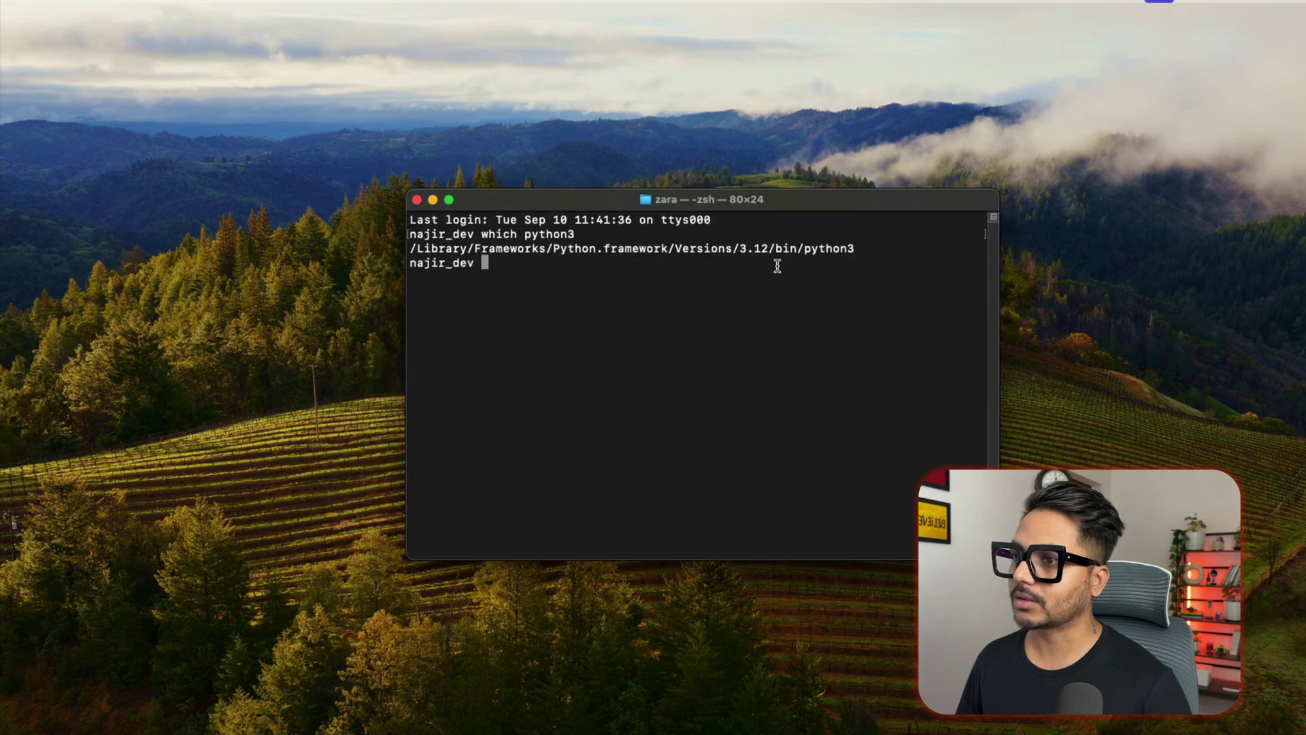
{"action": "left_click_drag", "start_coordinate": [409, 249], "coordinate": [576, 248]}
{"action": "left_click_drag", "start_coordinate": [856, 248], "coordinate": [410, 249]}
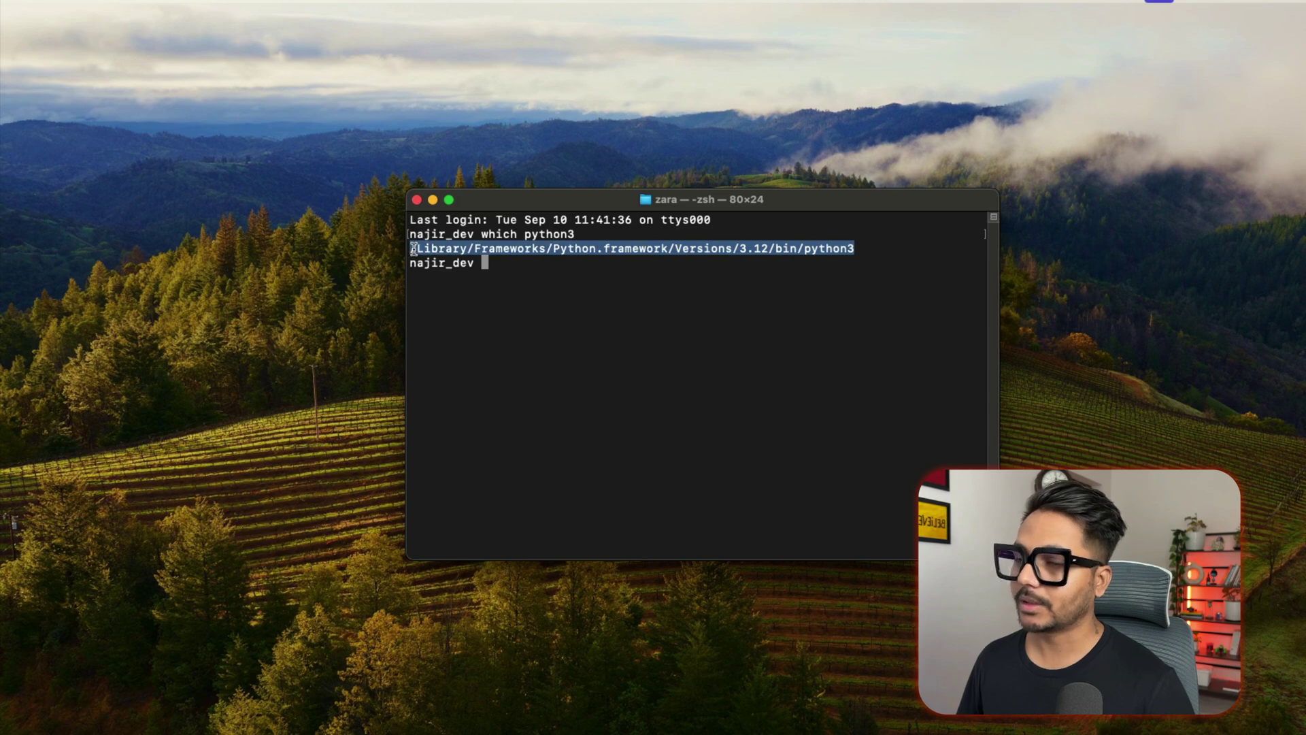
{"action": "left_click", "coordinate": [493, 266]}
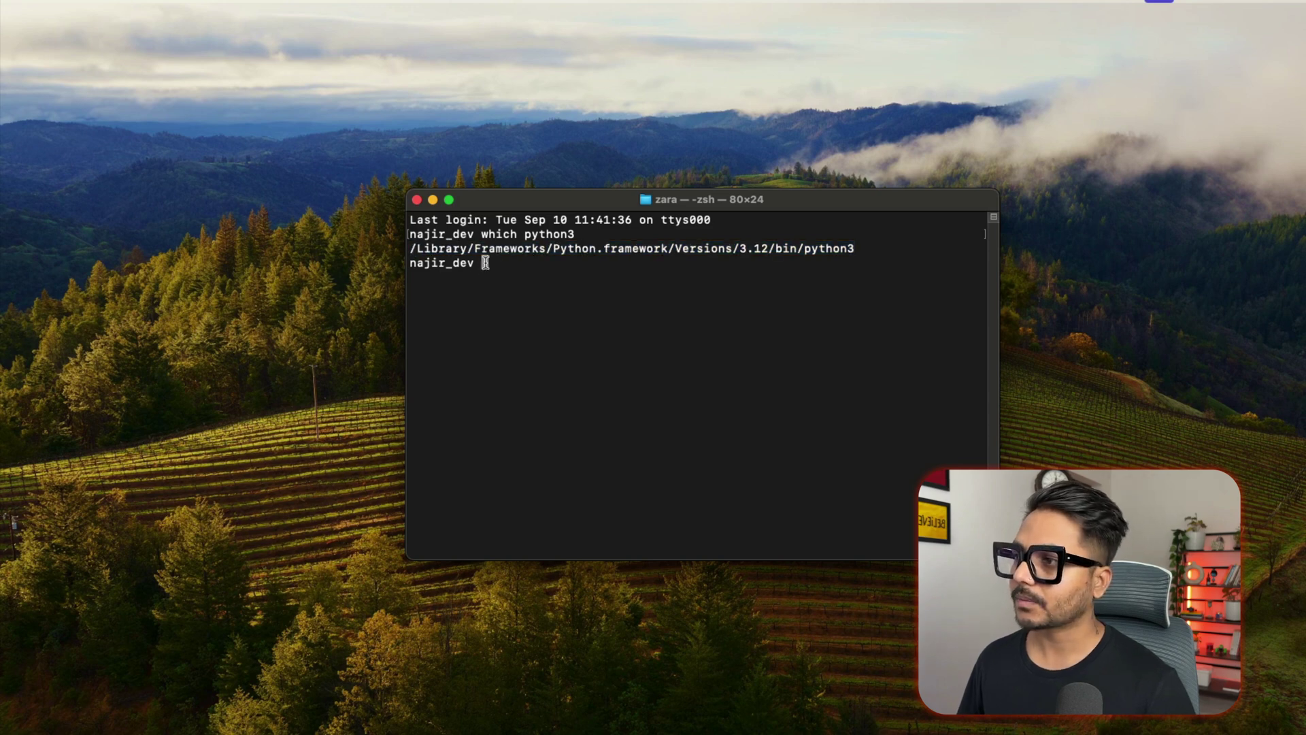
Run "which python" to check the plain python command, and highlight the python3 path for comparison
{"action": "type", "text": "which "}
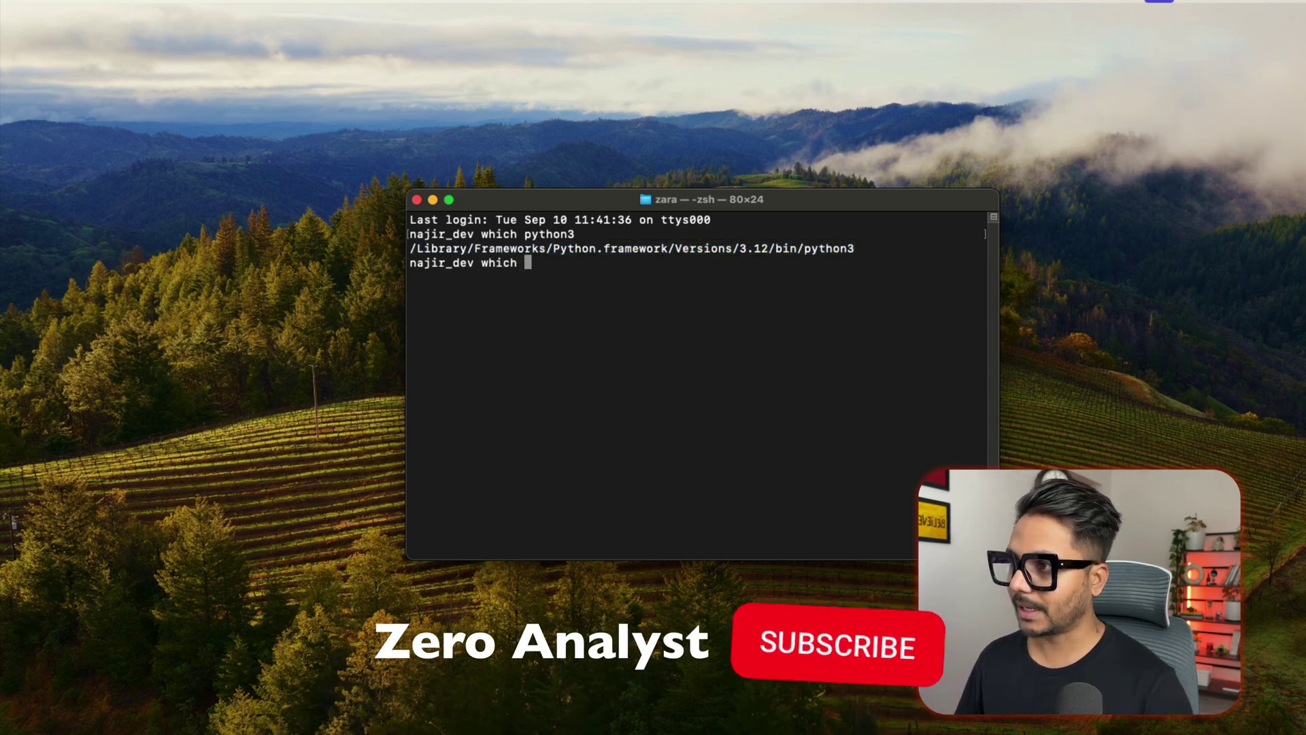
{"action": "type", "text": "python"}
{"action": "key", "text": "Return"}
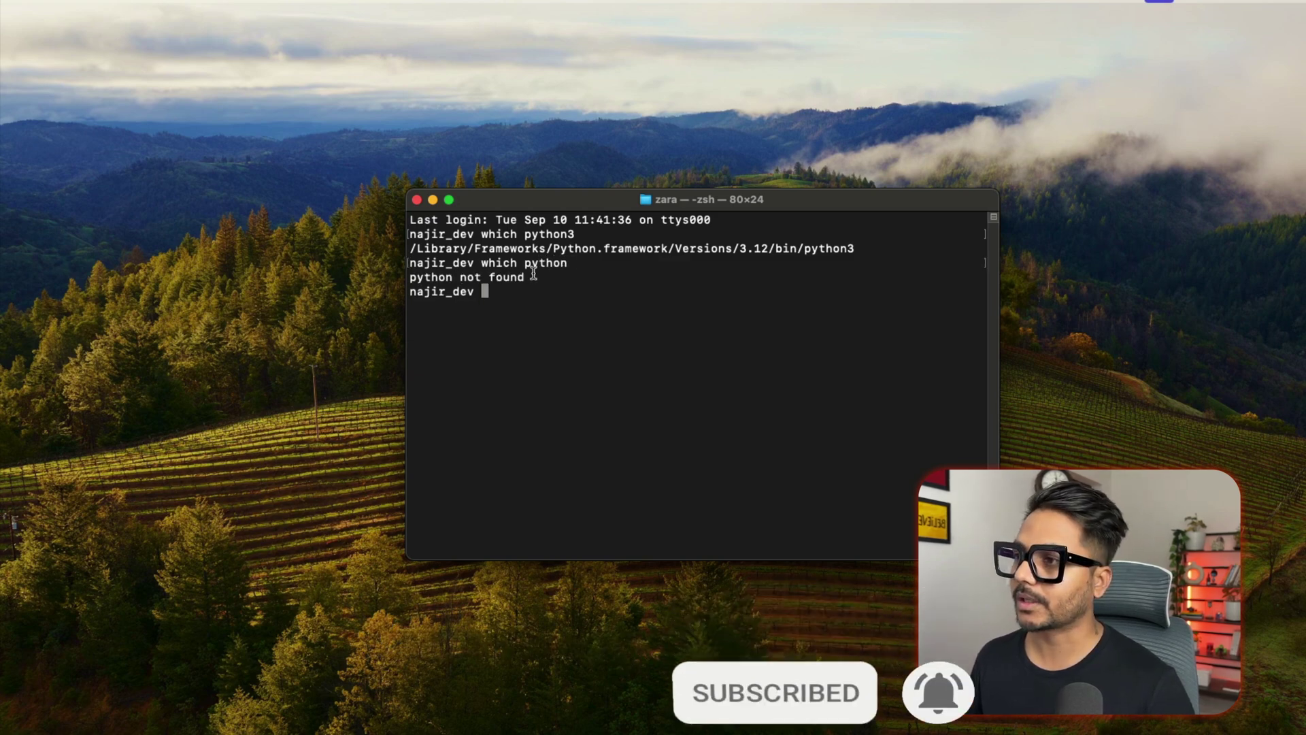
{"action": "left_click_drag", "start_coordinate": [855, 248], "coordinate": [407, 250]}
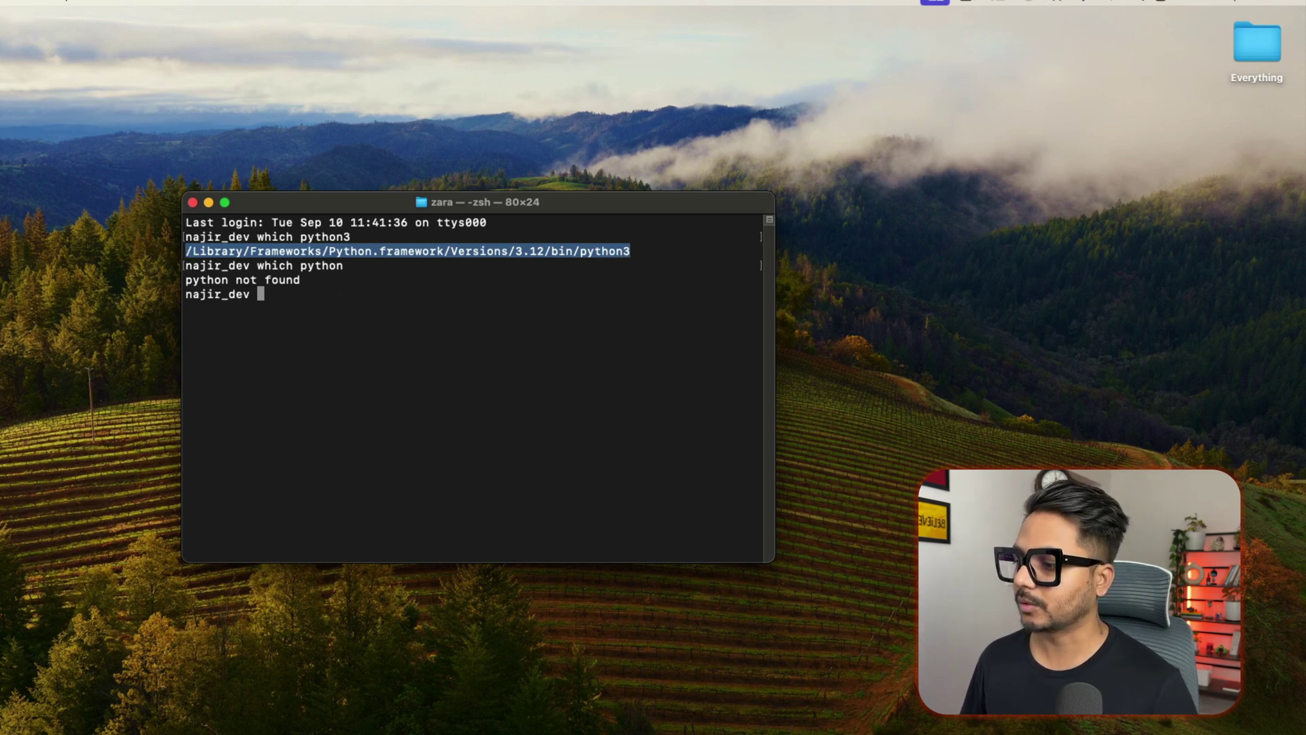
{"action": "key", "text": "super+alt+space"}
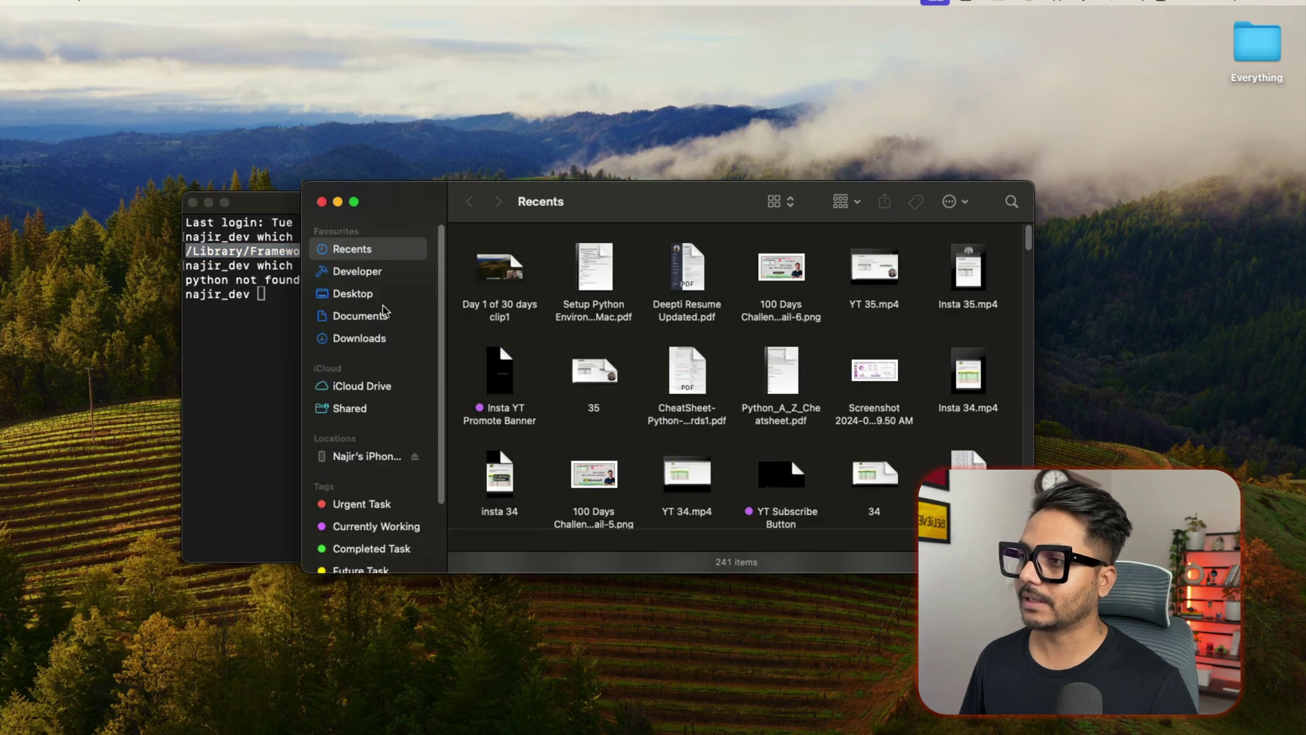
{"action": "left_click", "coordinate": [368, 273]}
{"action": "double_click", "coordinate": [617, 540]}
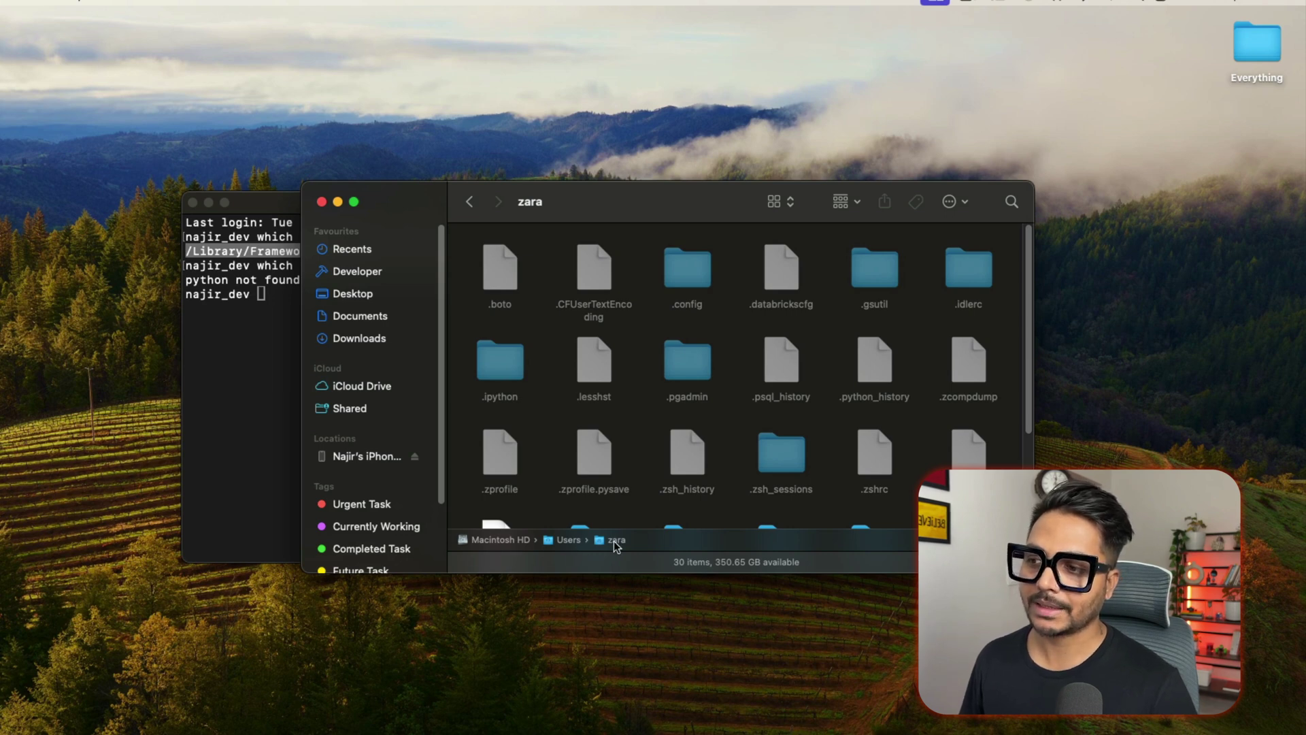
{"action": "scroll", "coordinate": [769, 415], "scroll_direction": "down", "scroll_amount": 3}
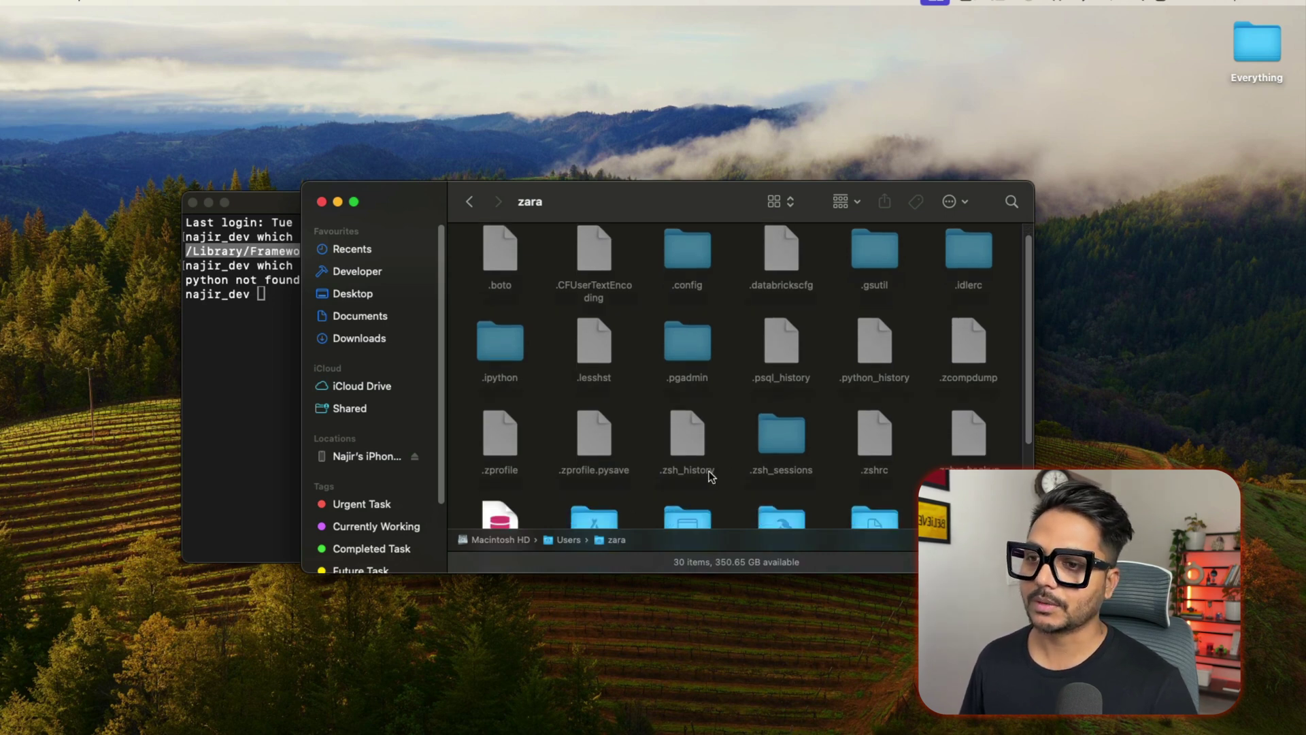
{"action": "scroll", "coordinate": [847, 379], "scroll_direction": "down", "scroll_amount": 2}
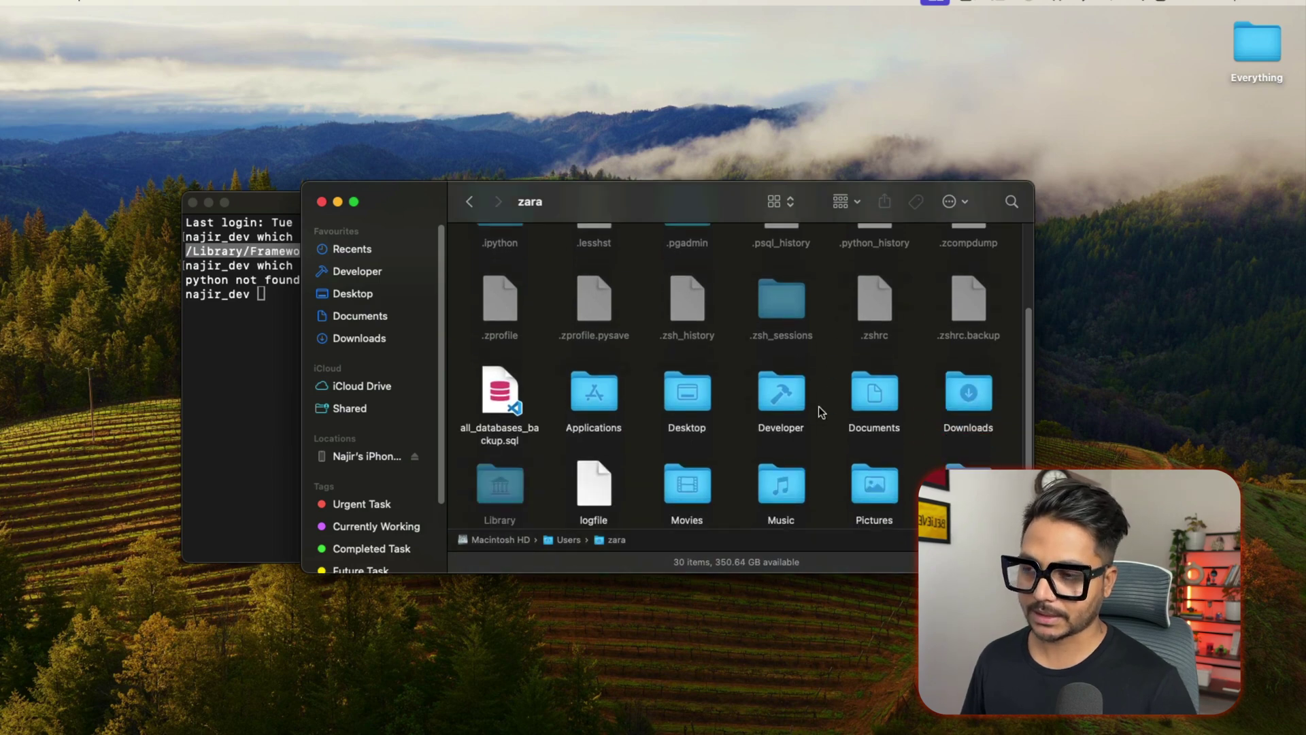
{"action": "key", "text": "super+shift+period"}
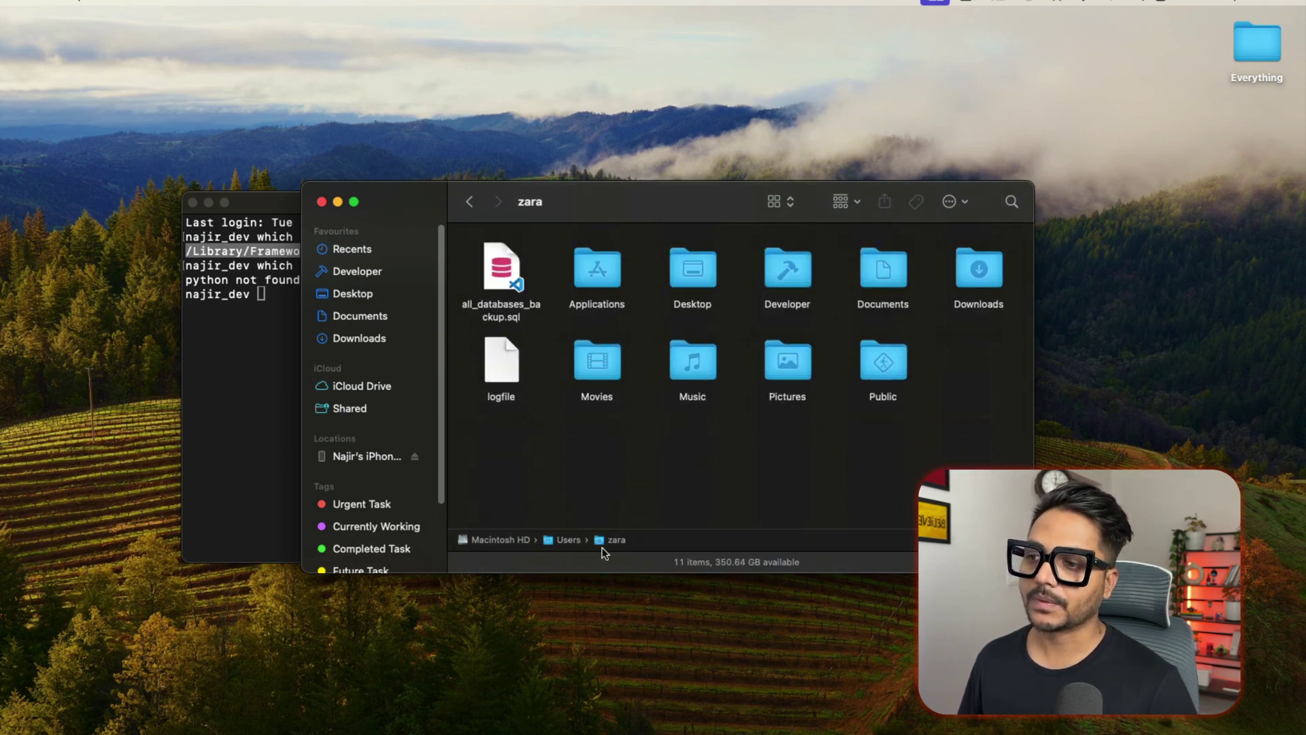
{"action": "left_click", "coordinate": [321, 201]}
Copy the full python3 path from the Terminal output and open the user's home folder in Finder
{"action": "left_click_drag", "start_coordinate": [638, 217], "coordinate": [182, 216]}
{"action": "key", "text": "super+c"}
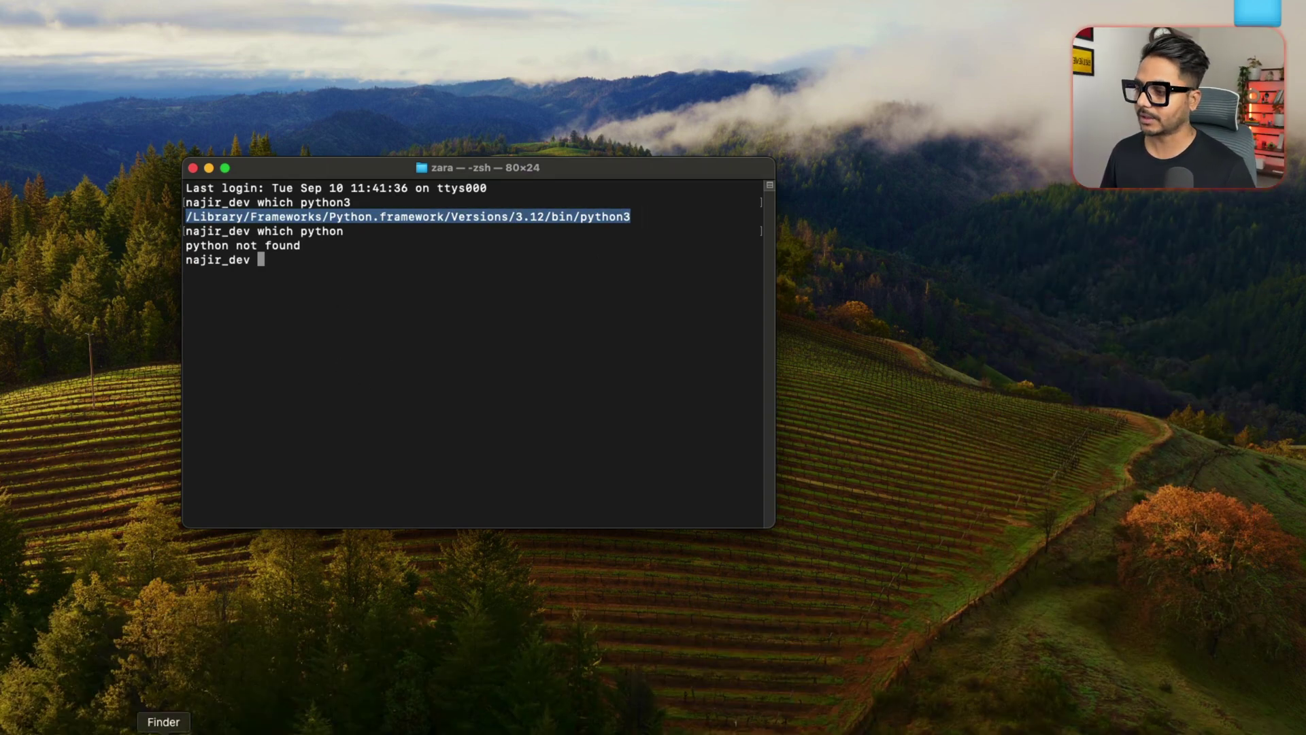
{"action": "left_click", "coordinate": [163, 732]}
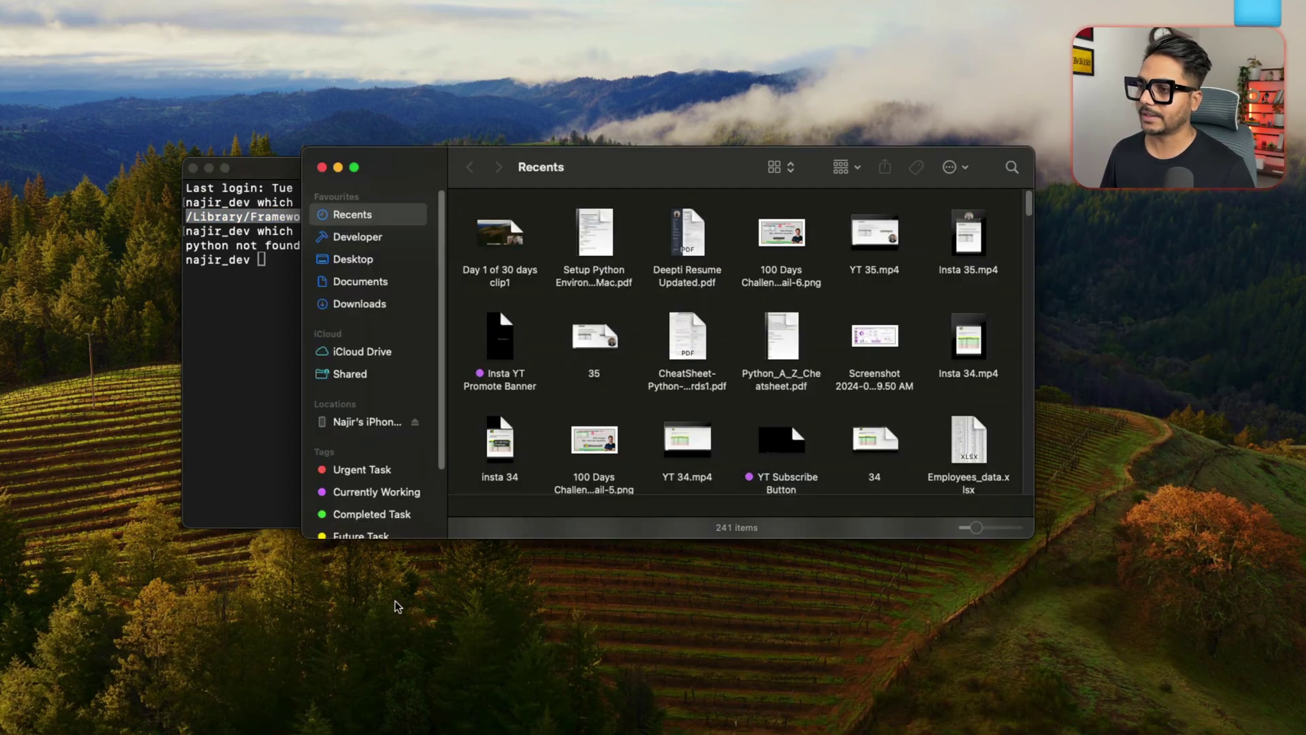
{"action": "left_click", "coordinate": [362, 283]}
{"action": "double_click", "coordinate": [617, 506]}
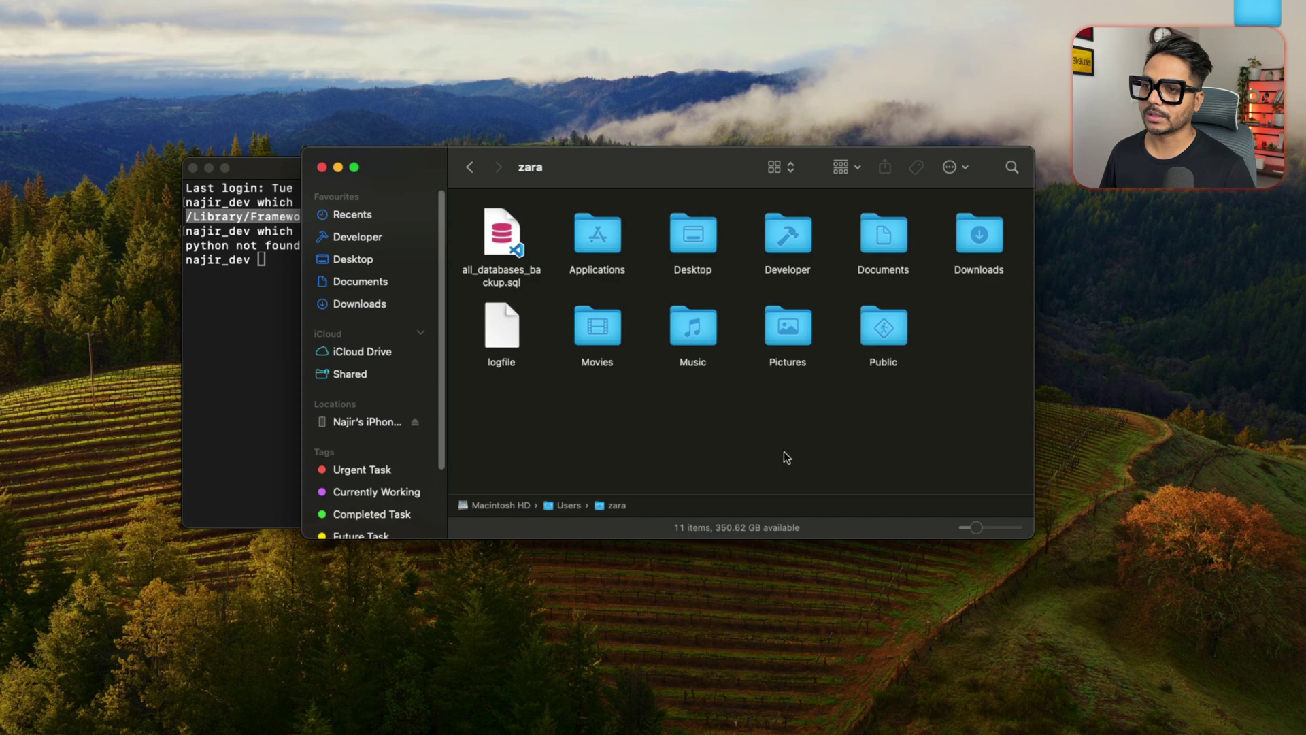
Show the hidden files in the home folder and expand the Finder window to full screen
{"action": "left_click_drag", "start_coordinate": [679, 173], "coordinate": [659, 112]}
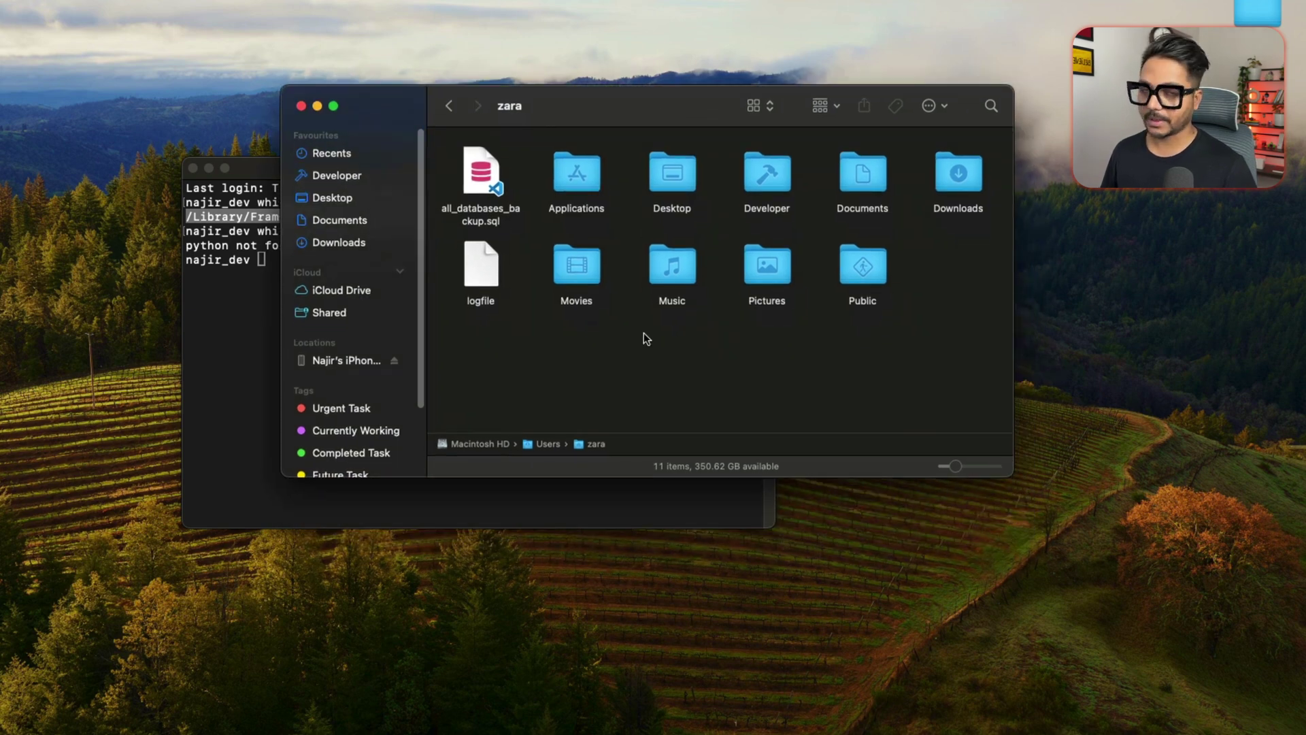
{"action": "key", "text": "shift+super"}
{"action": "key", "text": "shift+super+period"}
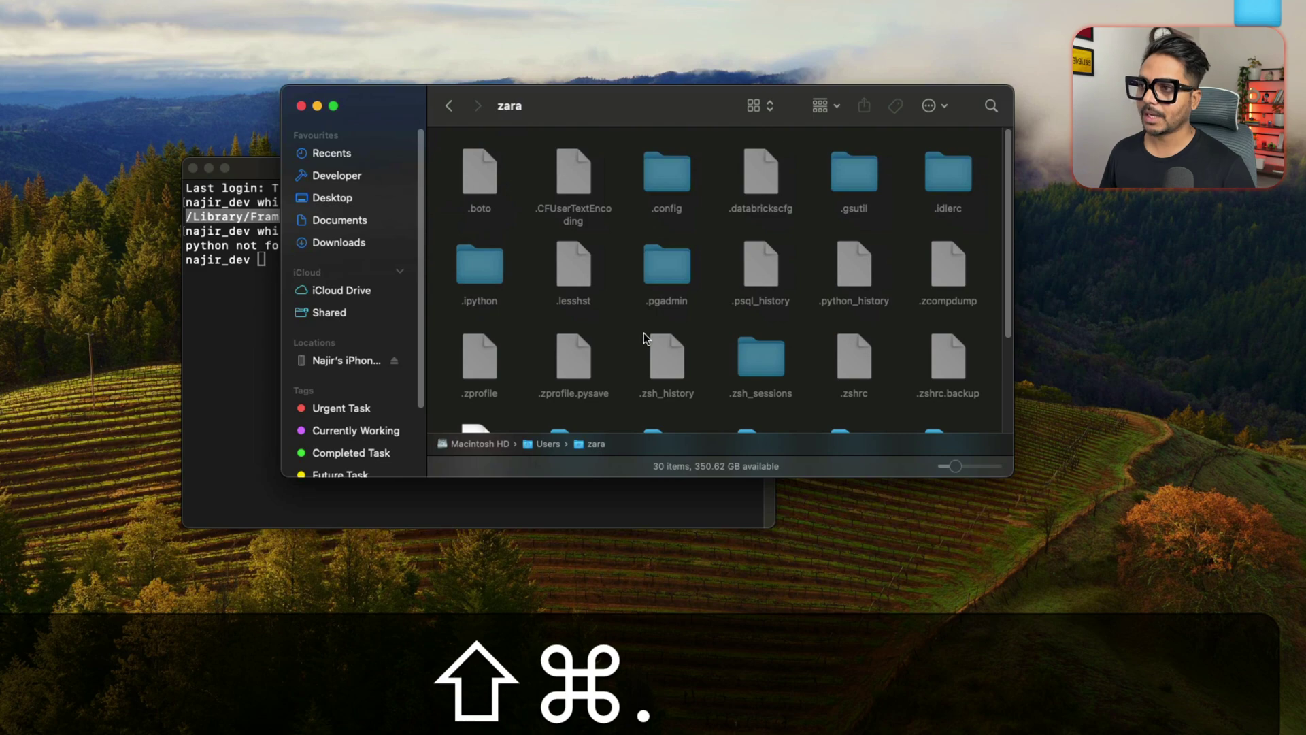
{"action": "left_click", "coordinate": [333, 105]}
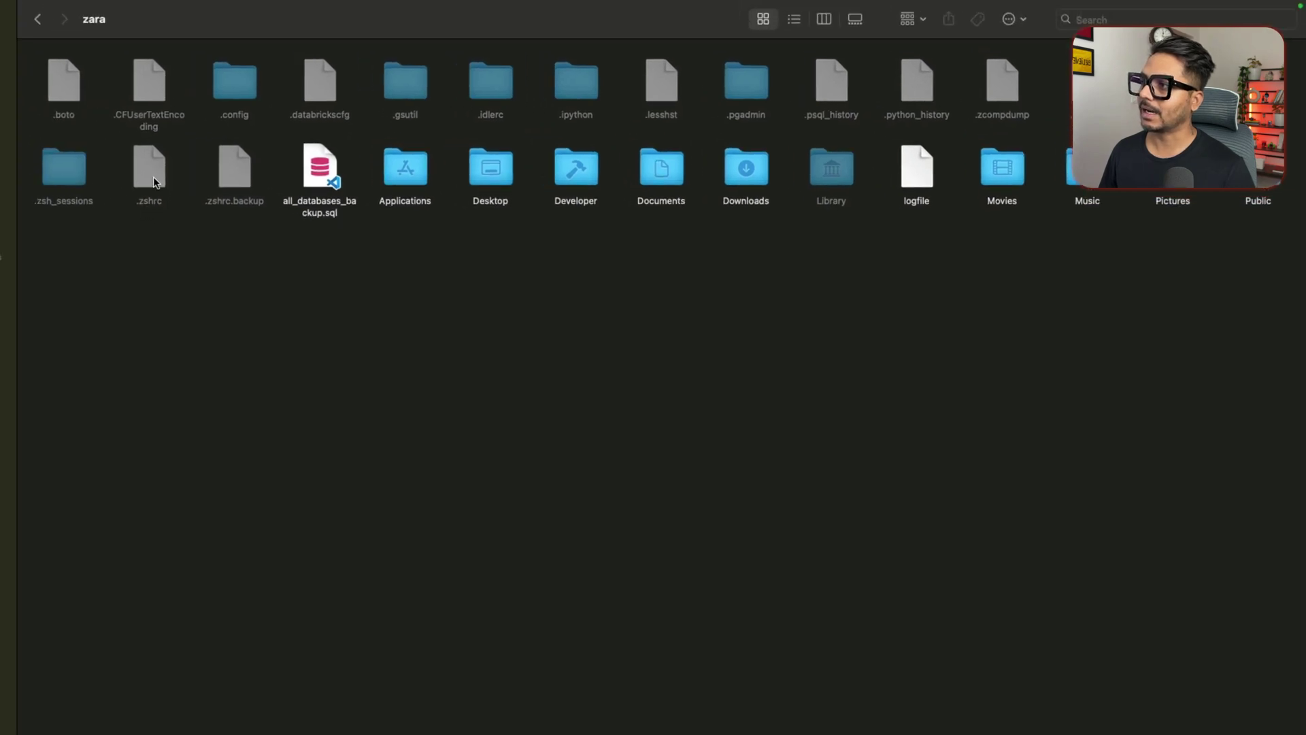
Open the hidden .zshrc file and append the line EXPORT PATH="/Library/Frameworks/Python.framework/Versions/3.12/bin/python3:$PATH"
{"action": "double_click", "coordinate": [155, 179]}
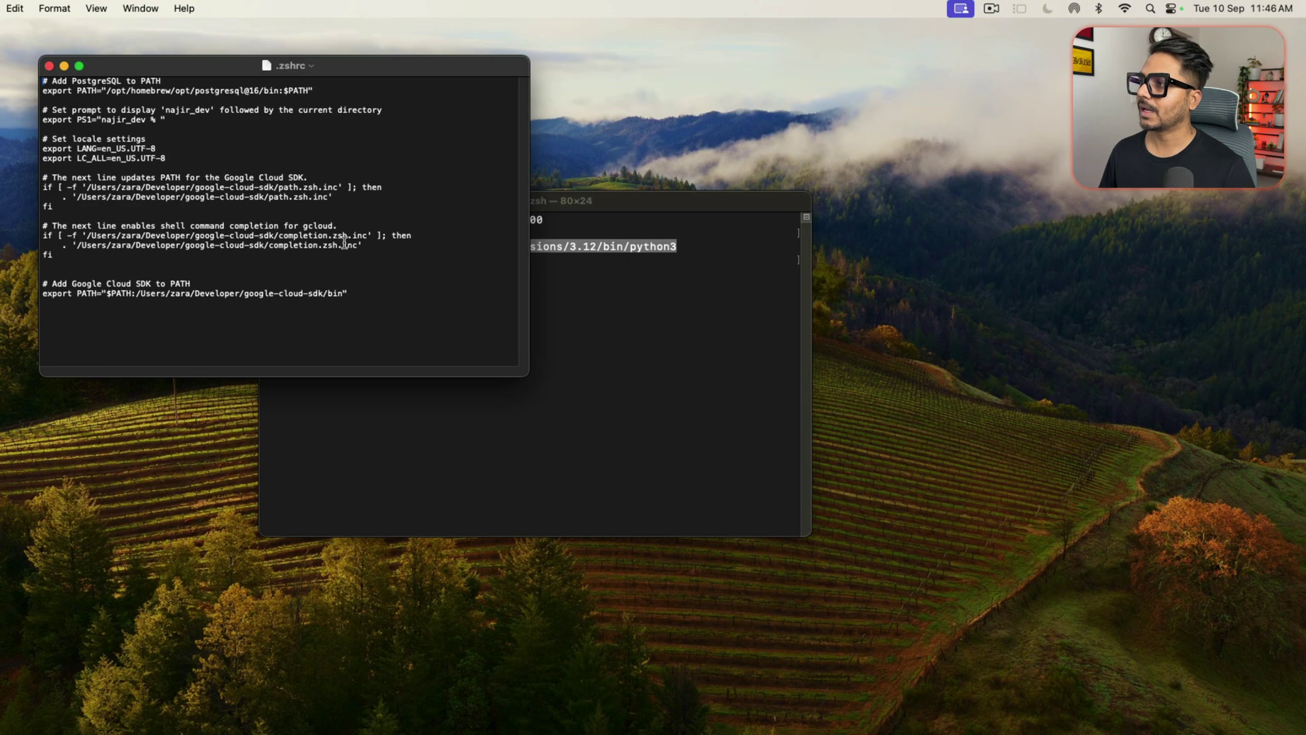
{"action": "left_click_drag", "start_coordinate": [374, 65], "coordinate": [740, 93]}
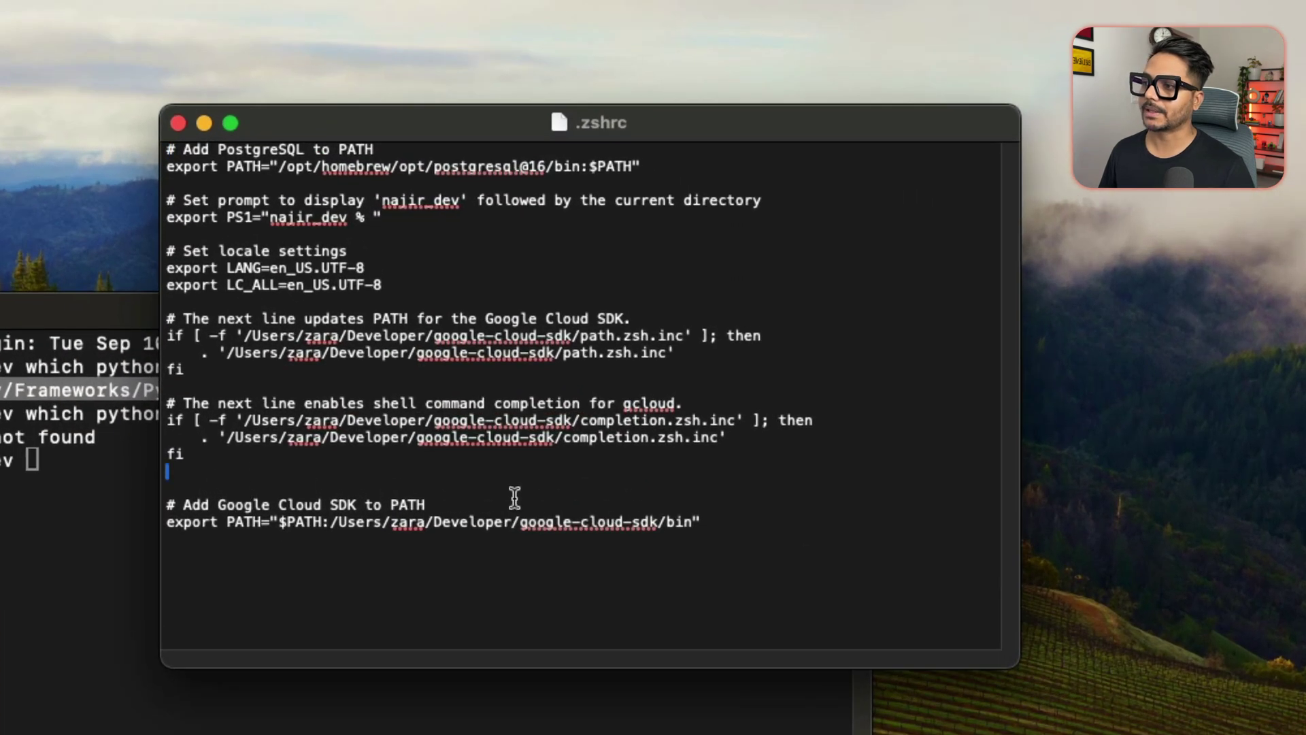
{"action": "left_click", "coordinate": [617, 339]}
{"action": "key", "text": "Return"}
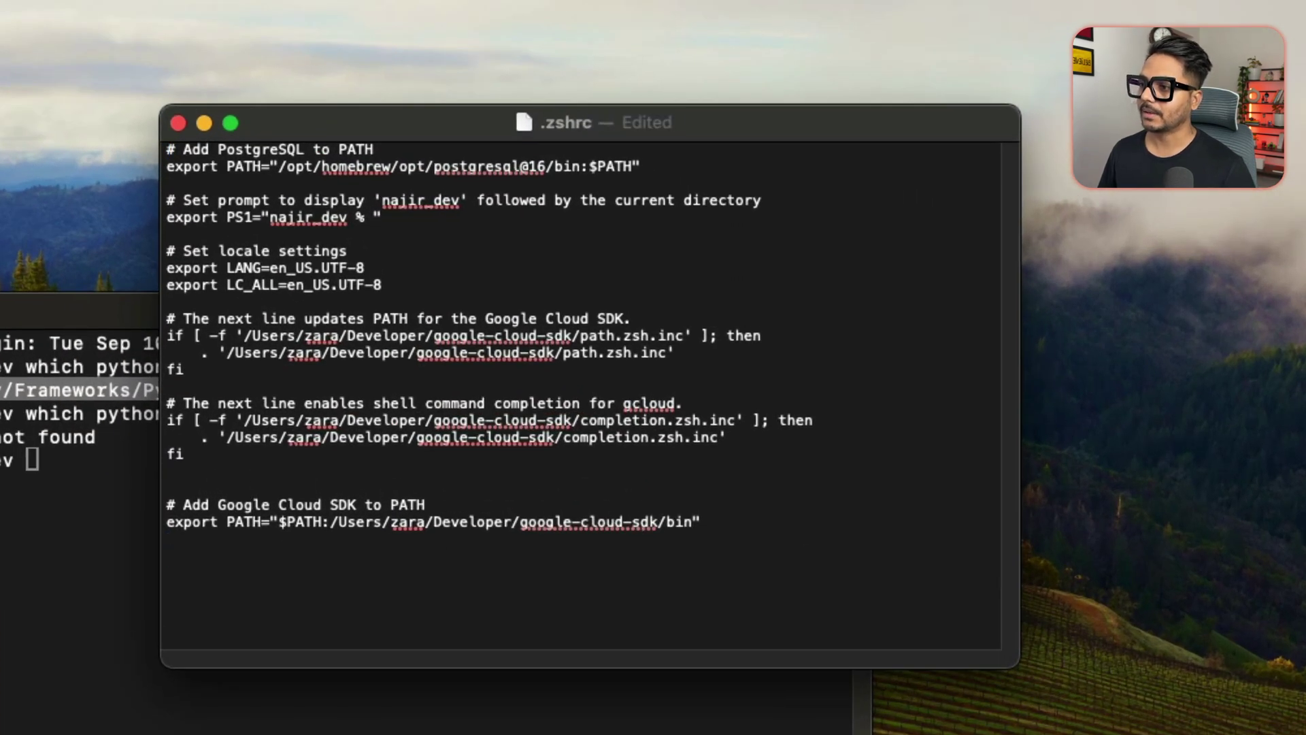
{"action": "type", "text": "EXPORT "}
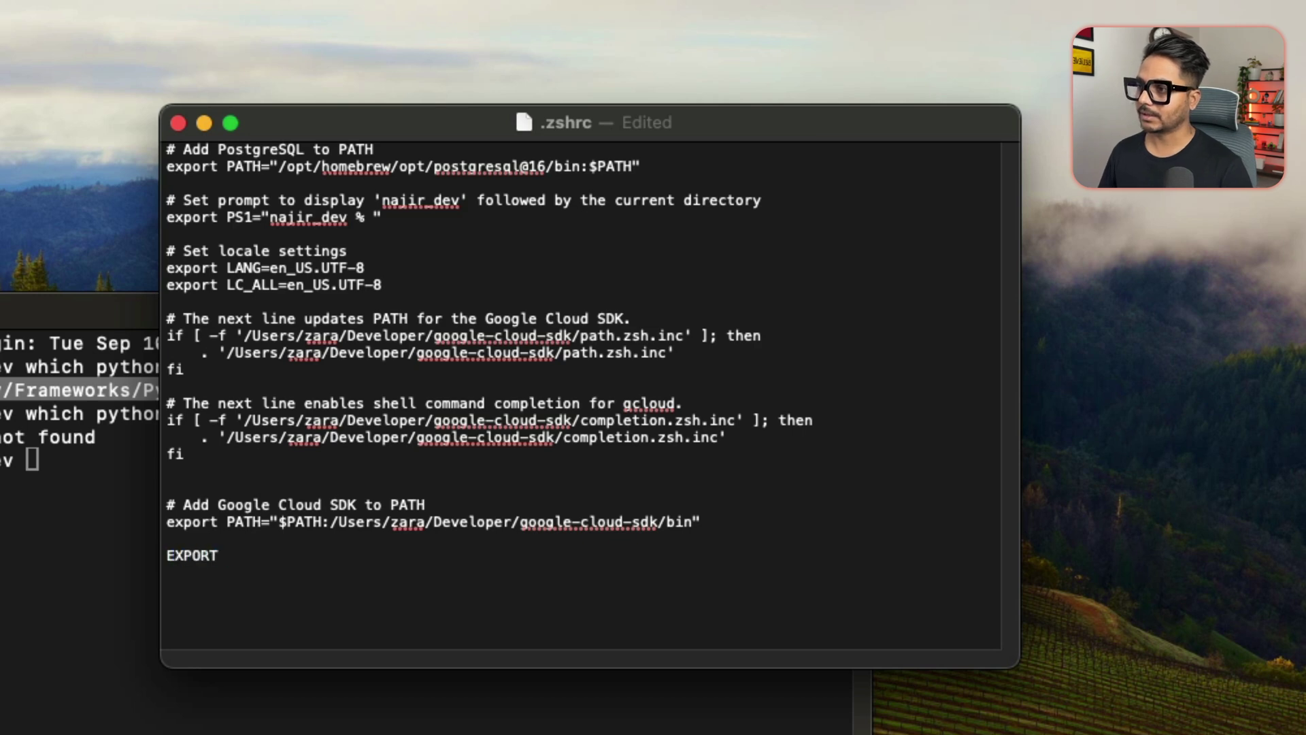
{"action": "type", "text": "PATH"}
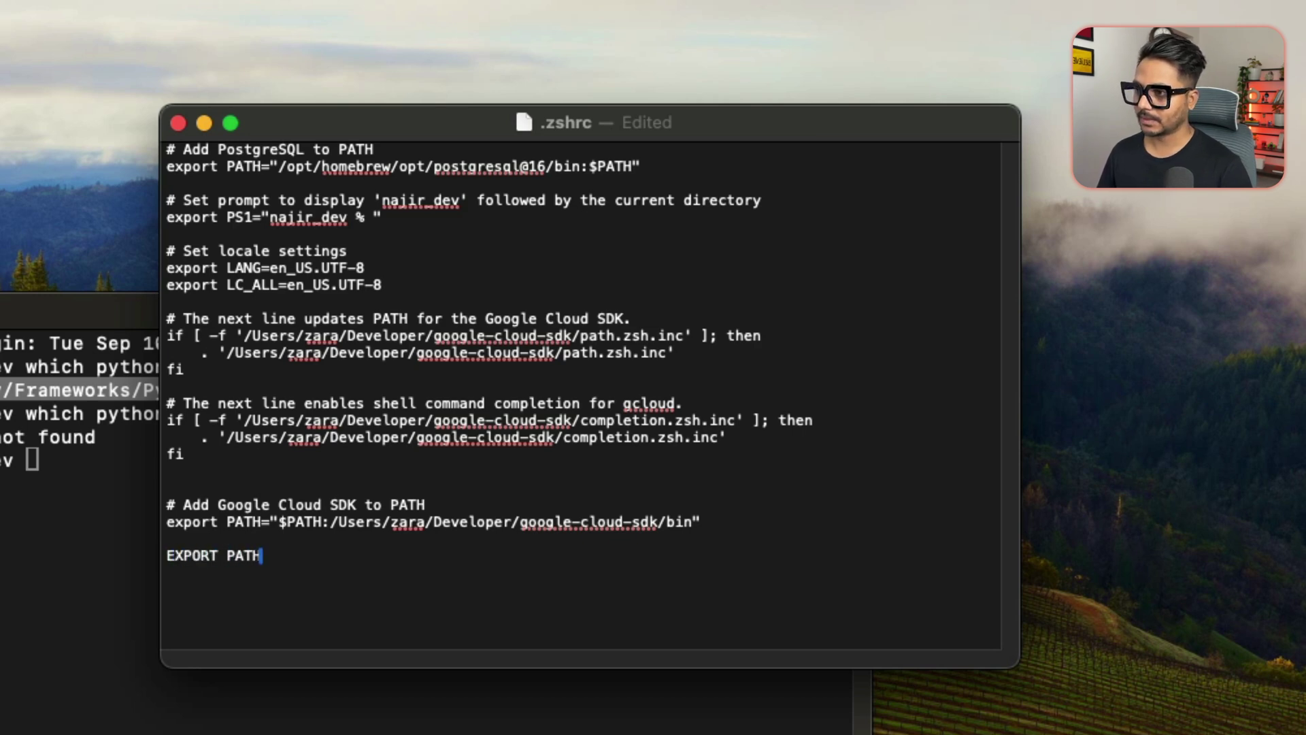
{"action": "type", "text": "="}
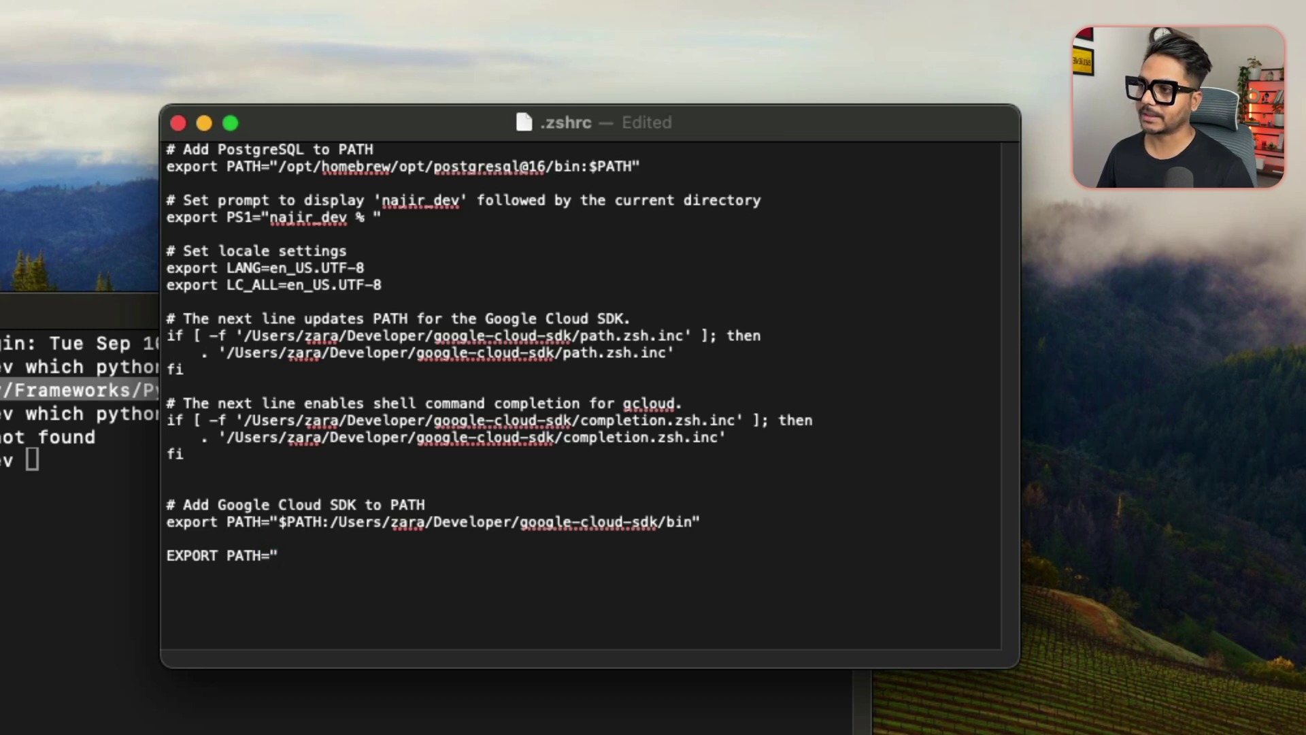
{"action": "key", "text": "super+v"}
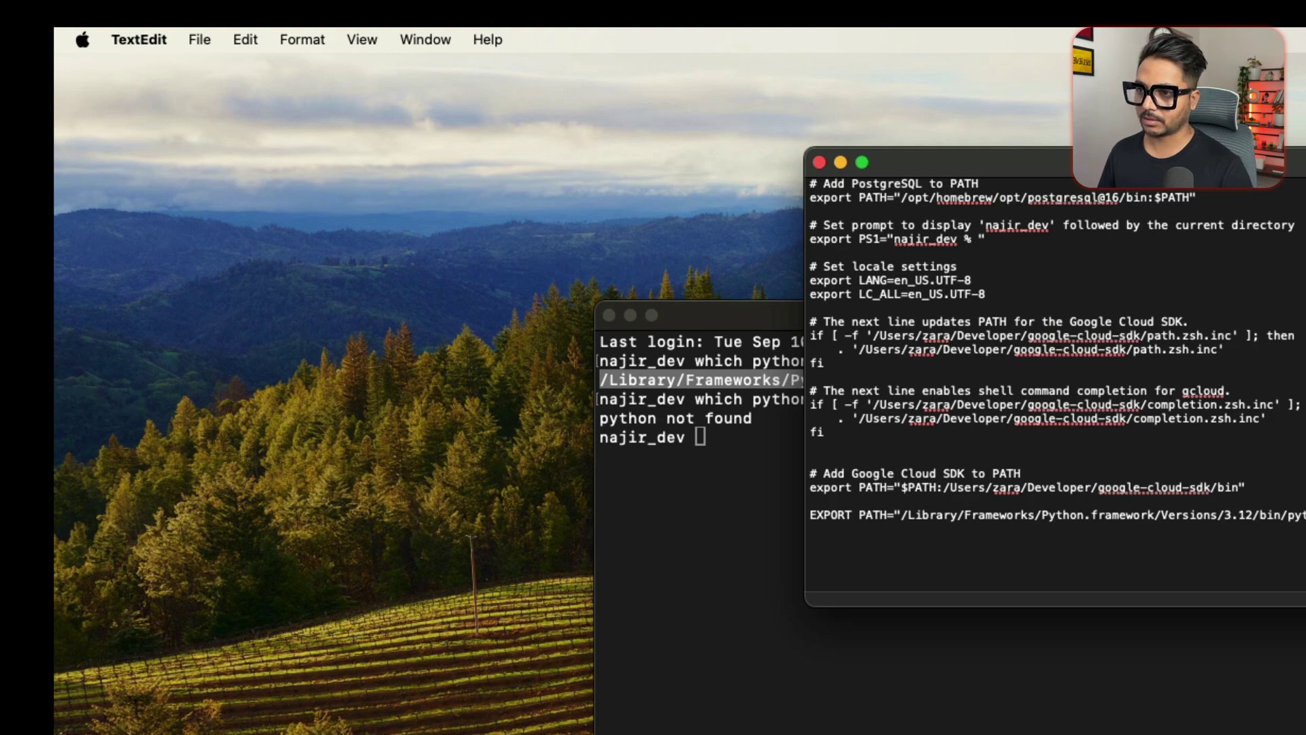
Expand the .zshrc document to full screen and enlarge its text for easier reading
{"action": "left_click", "coordinate": [862, 162]}
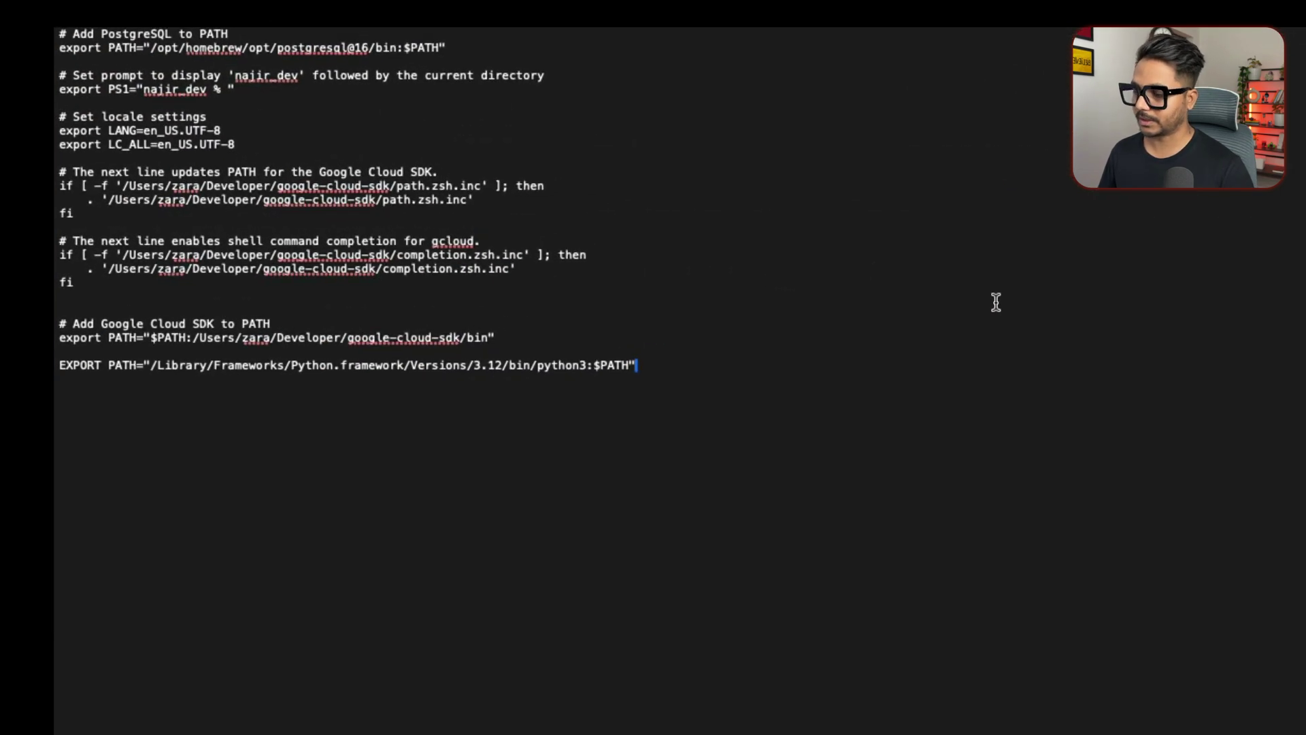
{"action": "key", "text": "super+plus"}
{"action": "key", "text": "super+plus"}
{"action": "key", "text": "super+plus"}
{"action": "key", "text": "super+plus"}
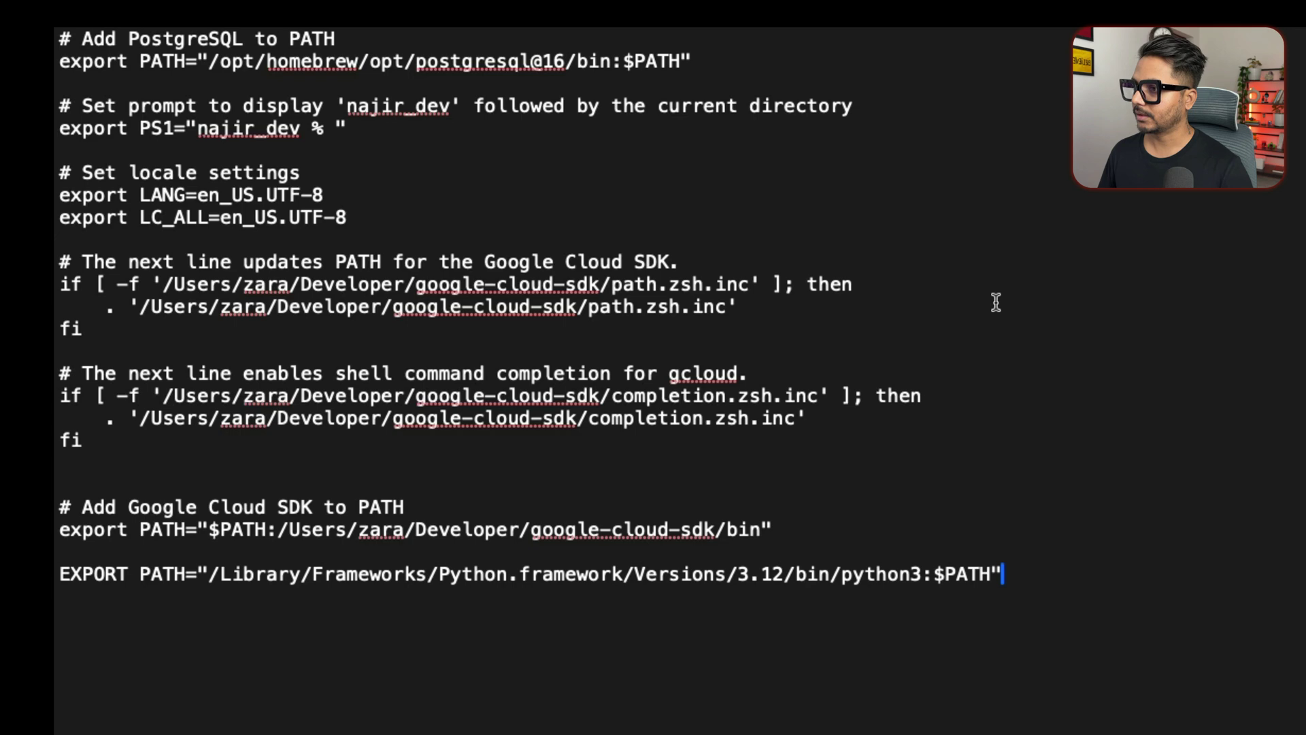
{"action": "key", "text": "super+plus"}
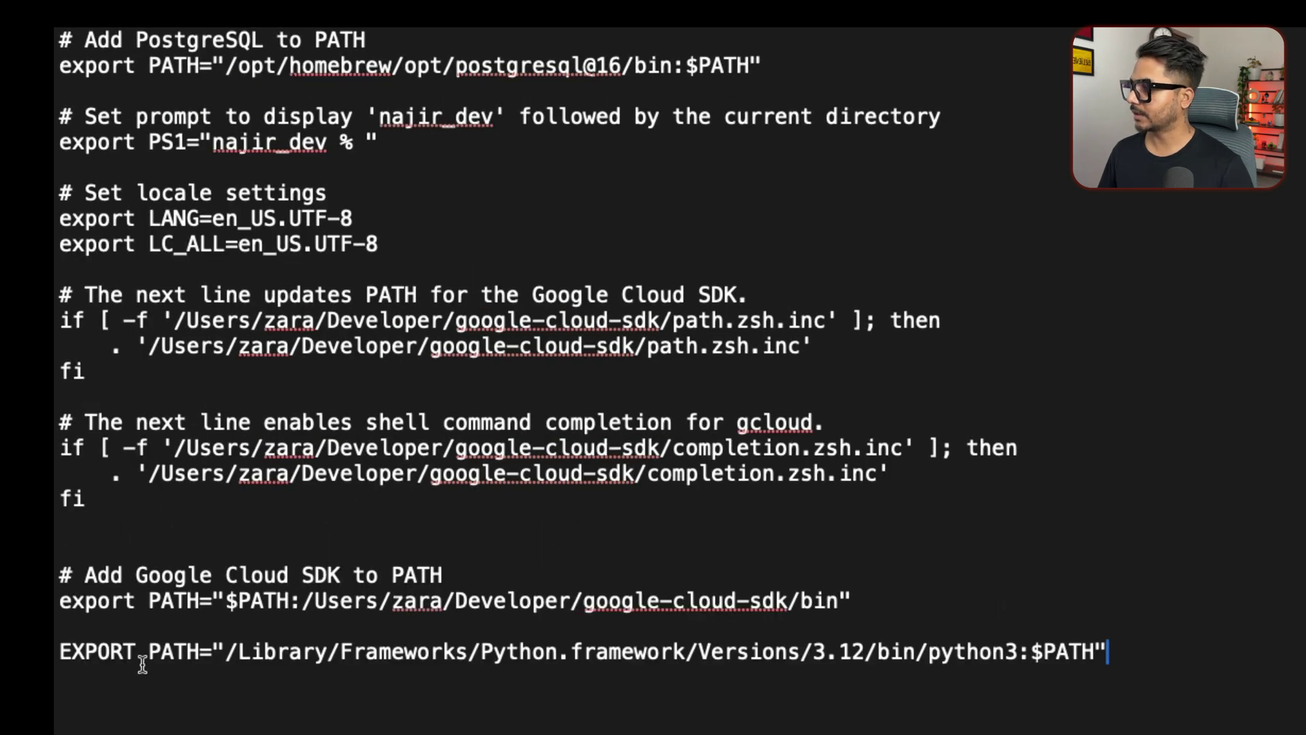
Copy the path /Library/Frameworks/Python.framework/Versions/3.12/bin/python3 from the new EXPORT line
{"action": "left_click_drag", "start_coordinate": [227, 652], "coordinate": [1021, 651]}
{"action": "key", "text": "super+c"}
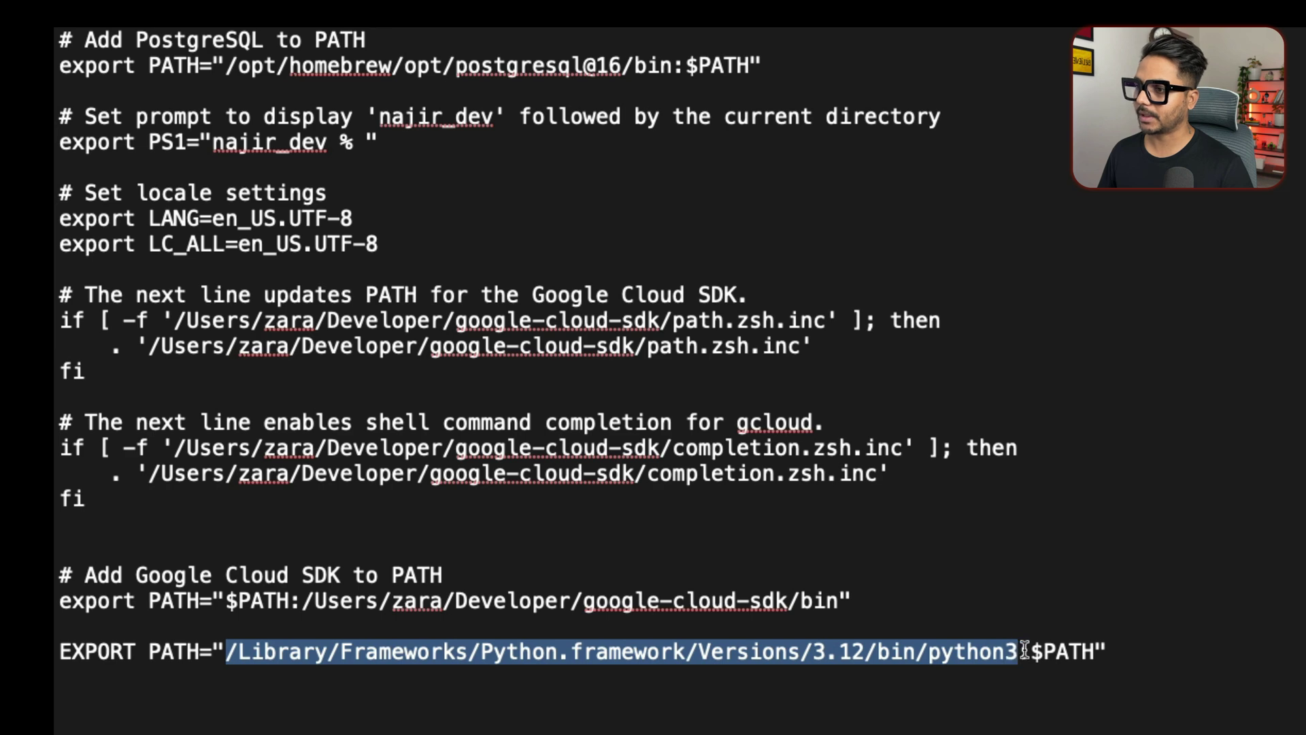
{"action": "left_click", "coordinate": [1029, 651]}
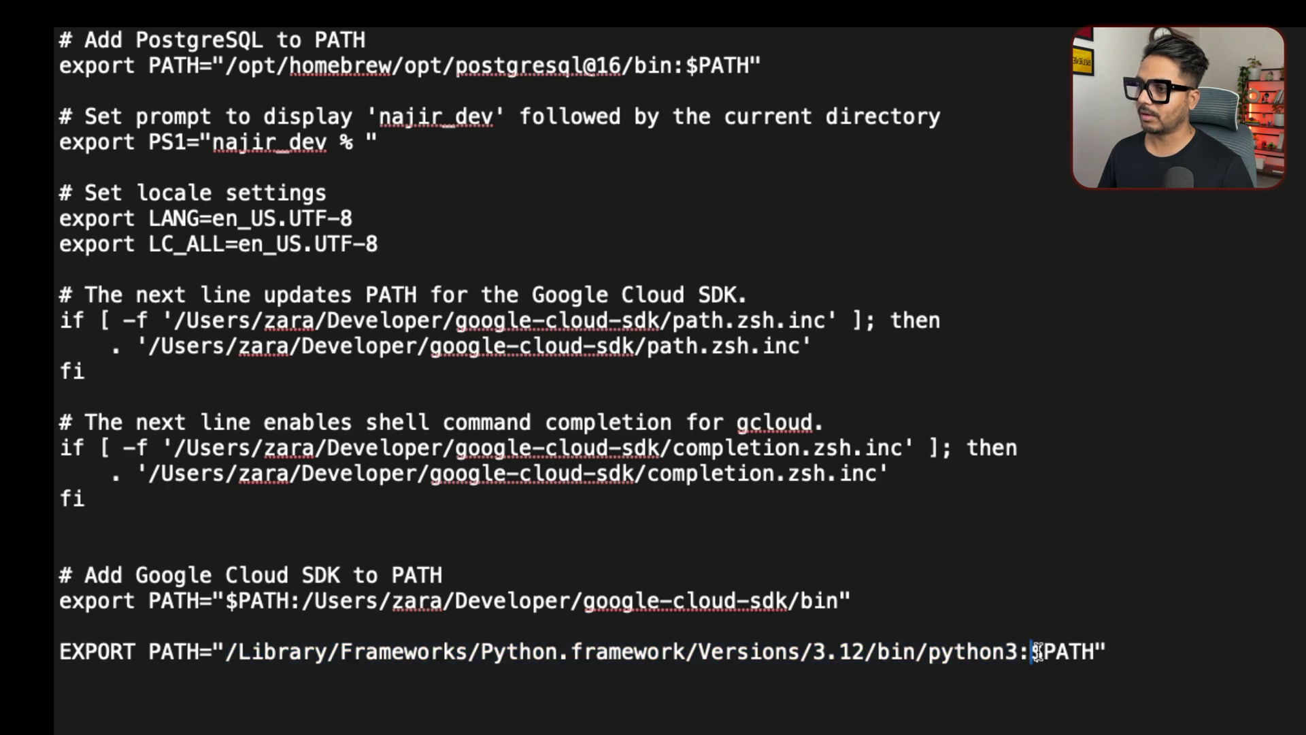
Add a line break after the EXPORT PATH line and save the .zshrc file
{"action": "left_click", "coordinate": [1141, 652]}
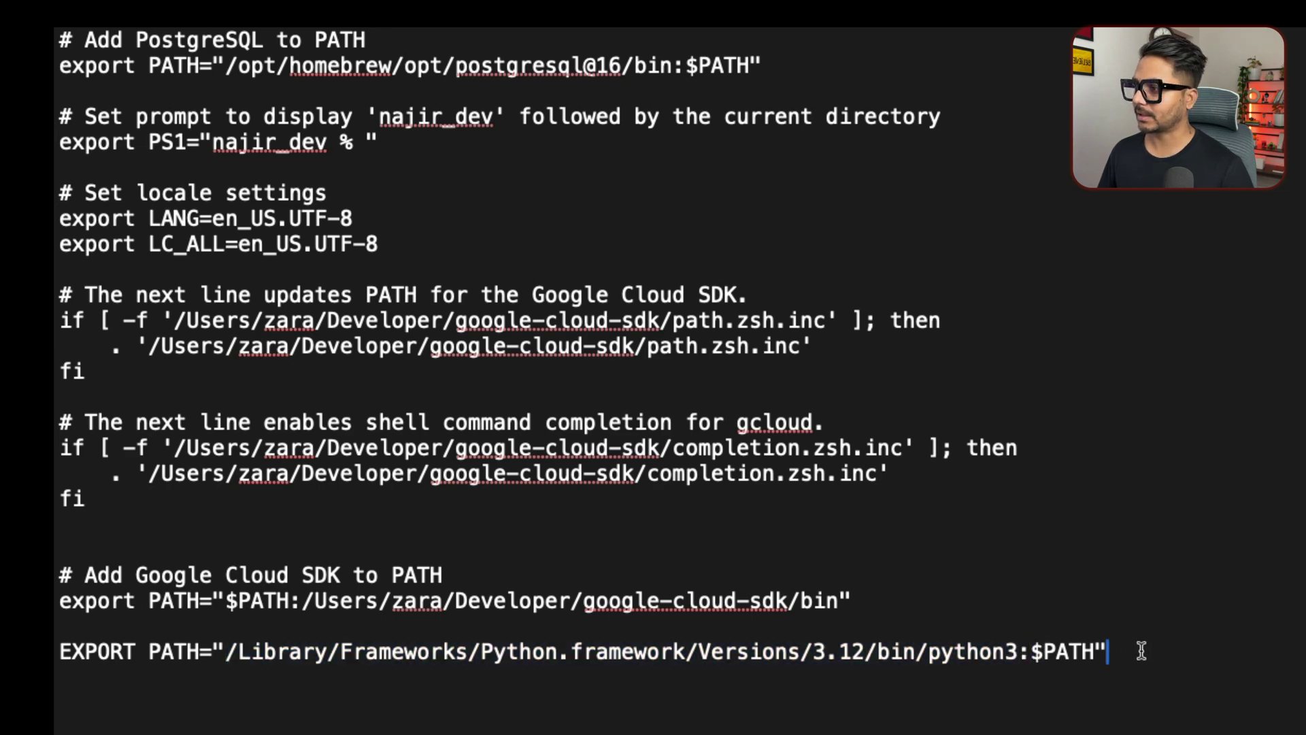
{"action": "key", "text": "Return"}
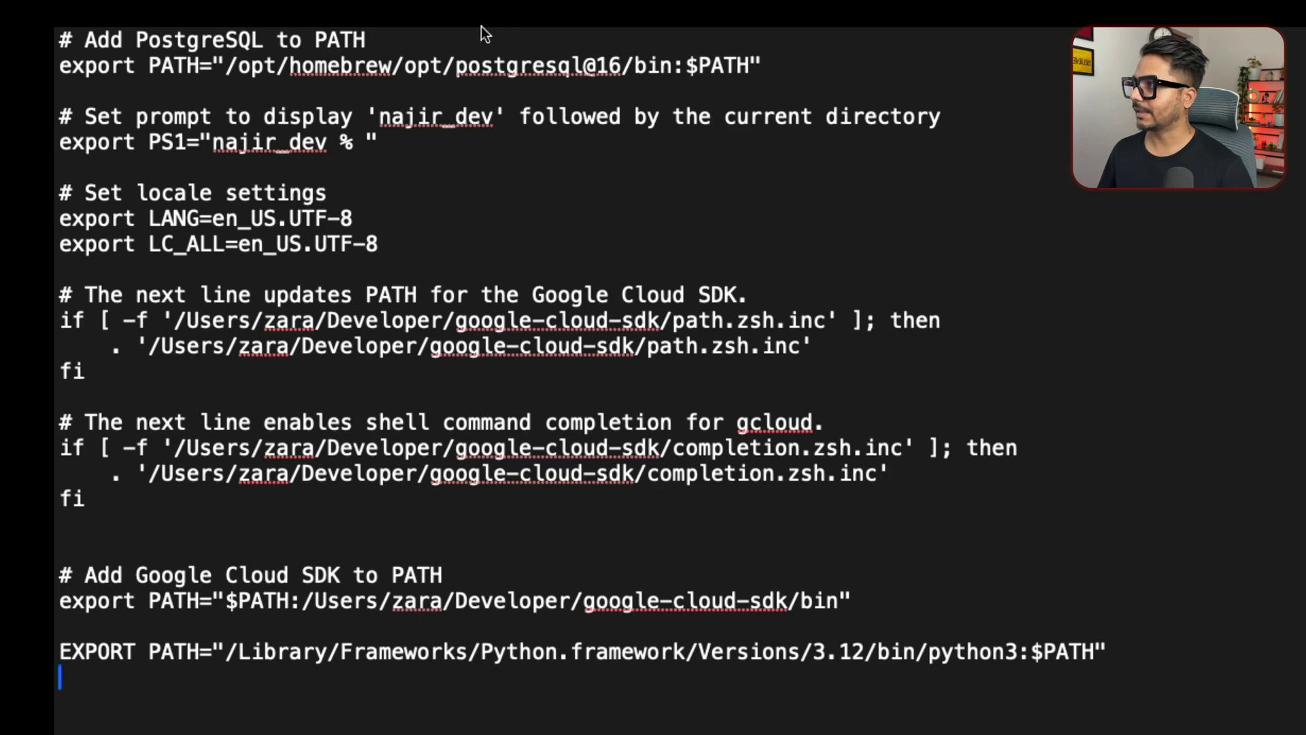
{"action": "left_click", "coordinate": [201, 36]}
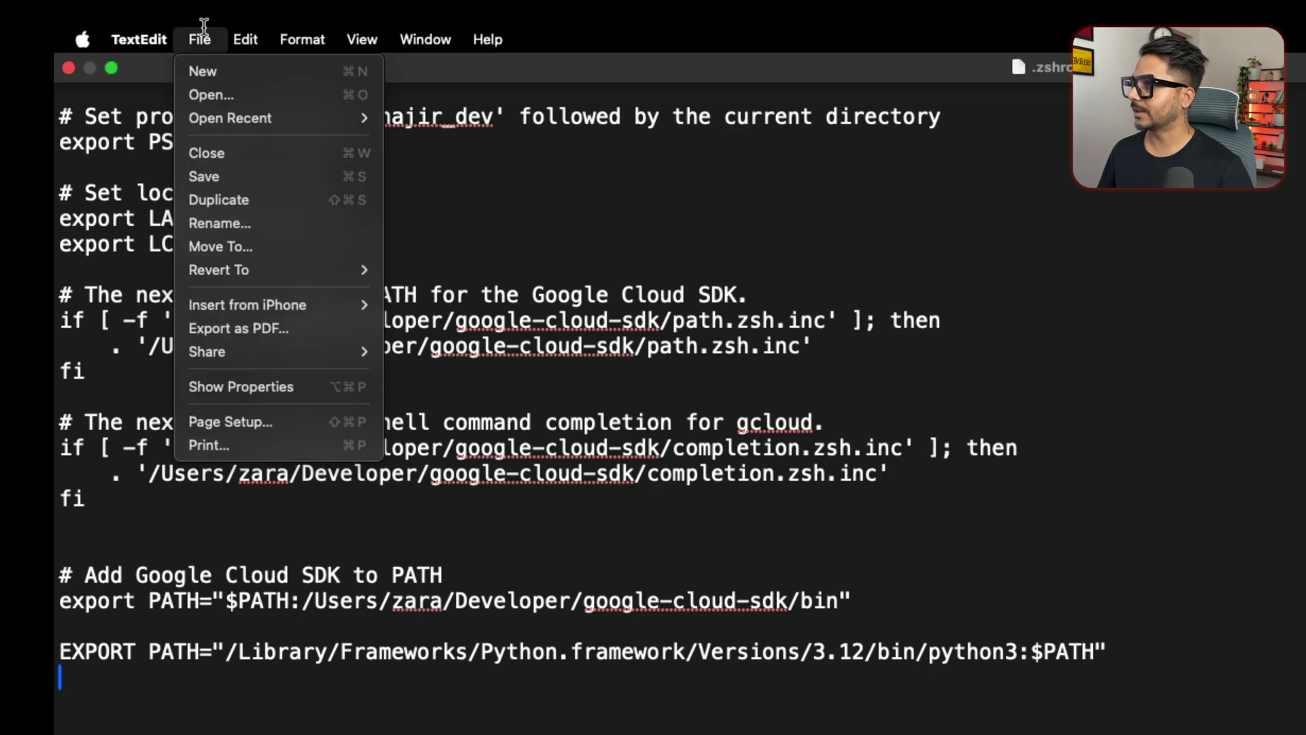
{"action": "left_click", "coordinate": [238, 176]}
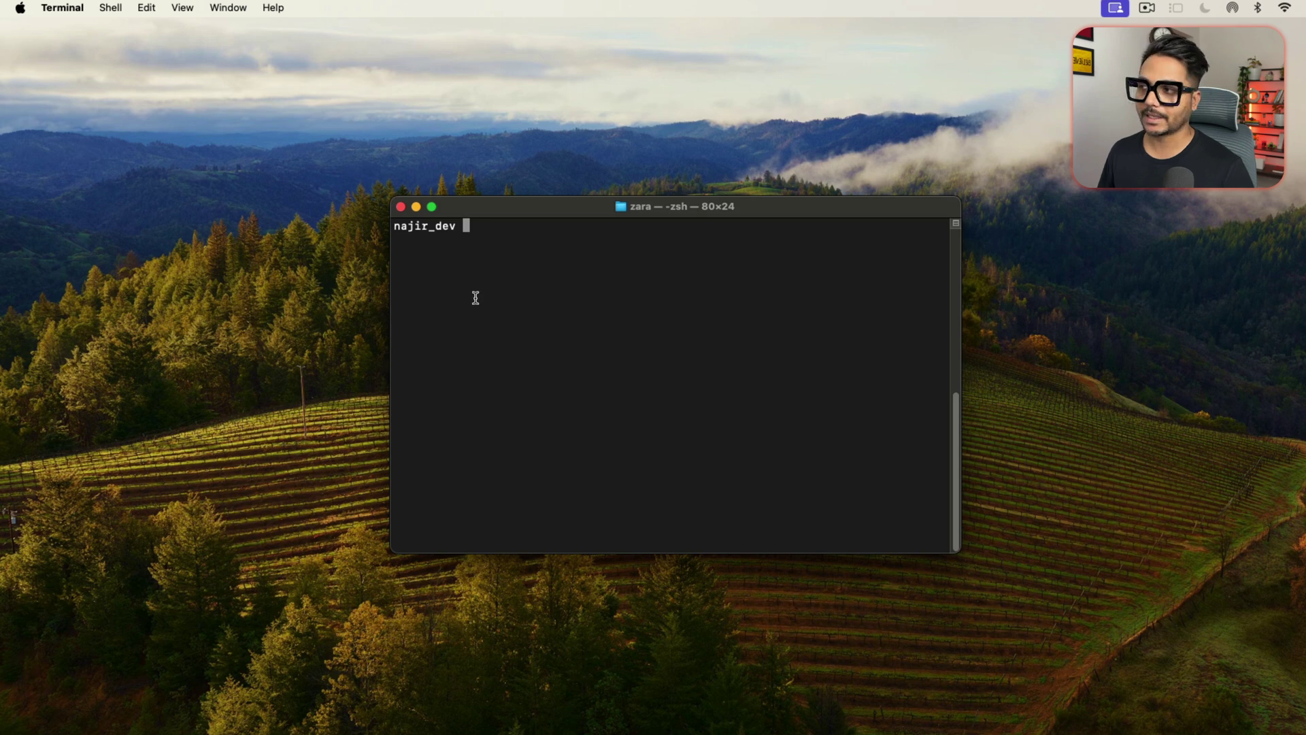
In Terminal, run sudo ln -s to link /Library/Frameworks/Python.framework/Versions/3.12/bin/python3 to /usr/local/bin/python
{"action": "type", "text": "s"}
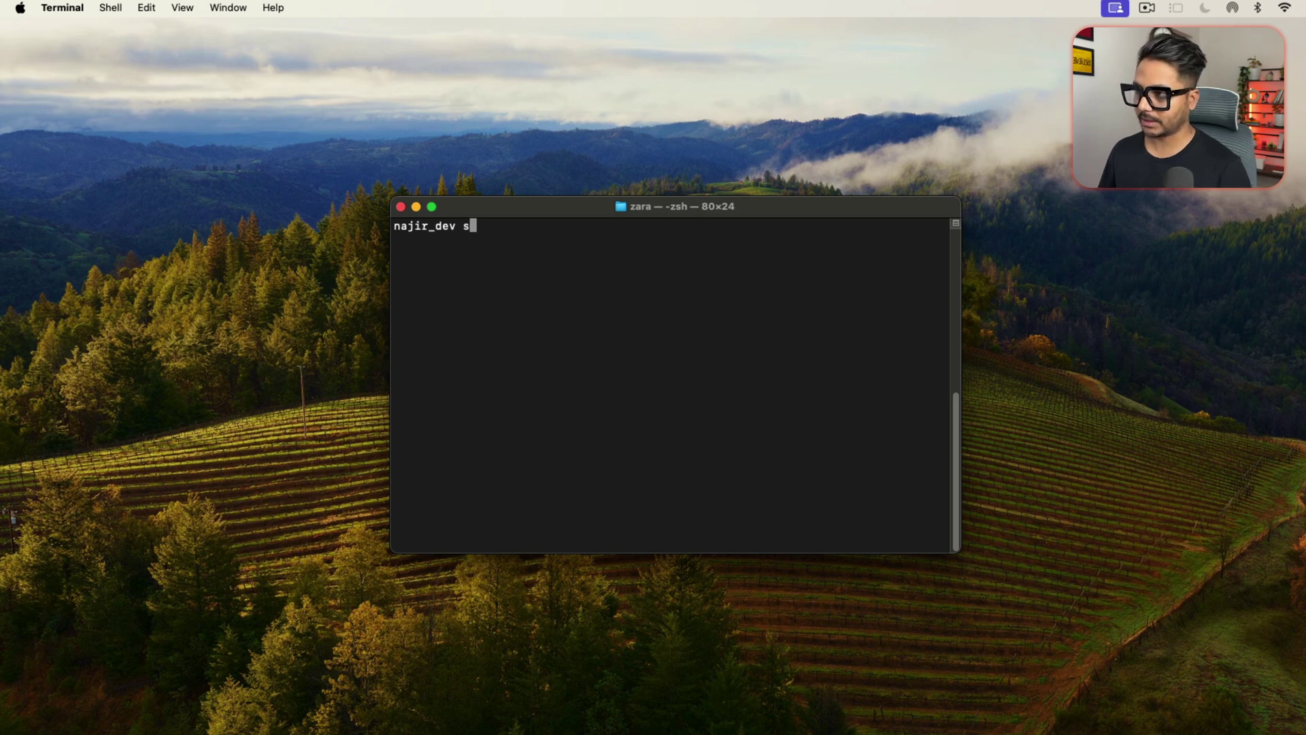
{"action": "type", "text": "udo ln"}
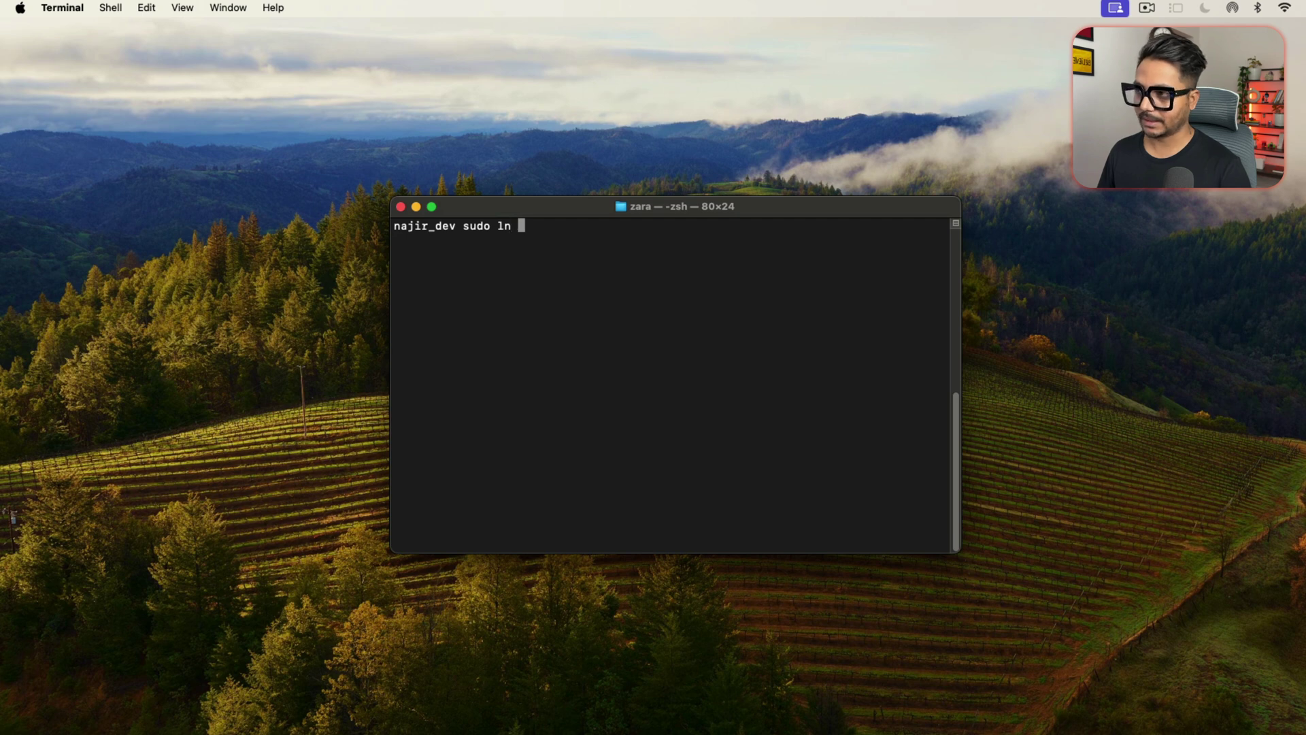
{"action": "type", "text": " -s"}
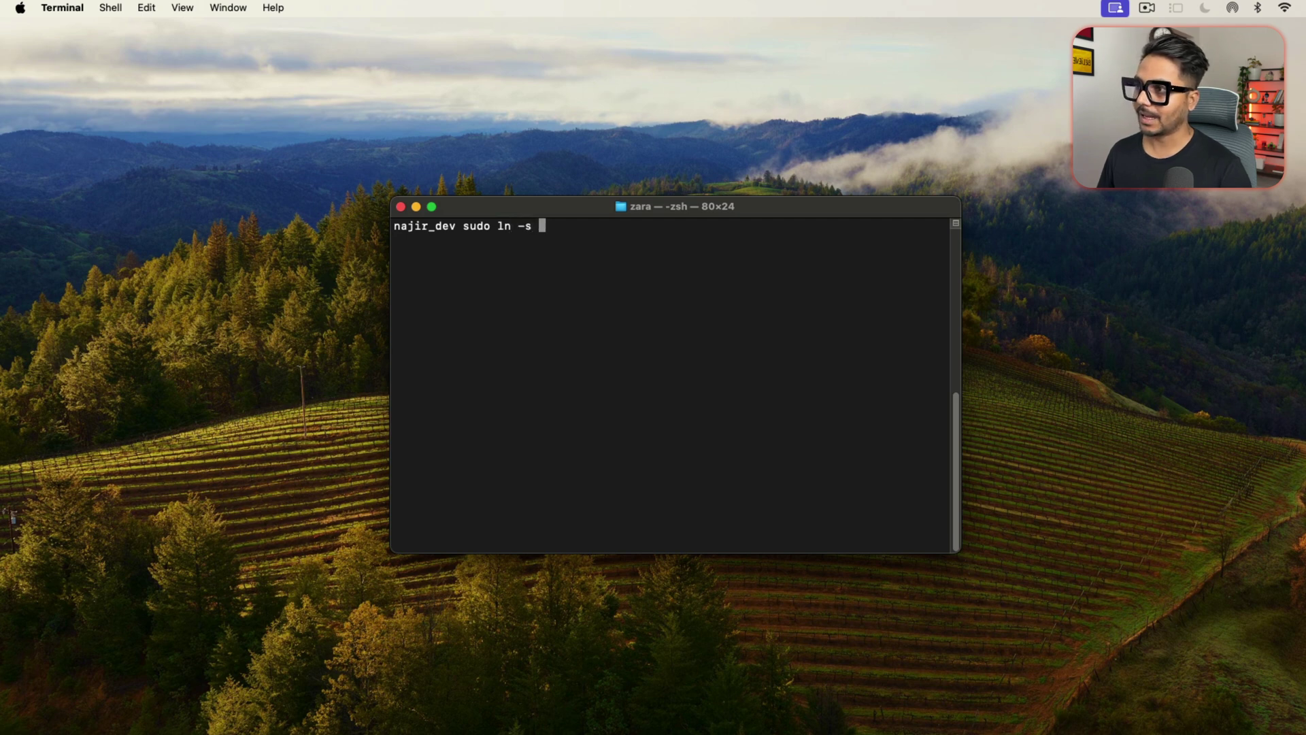
{"action": "key", "text": "super+v"}
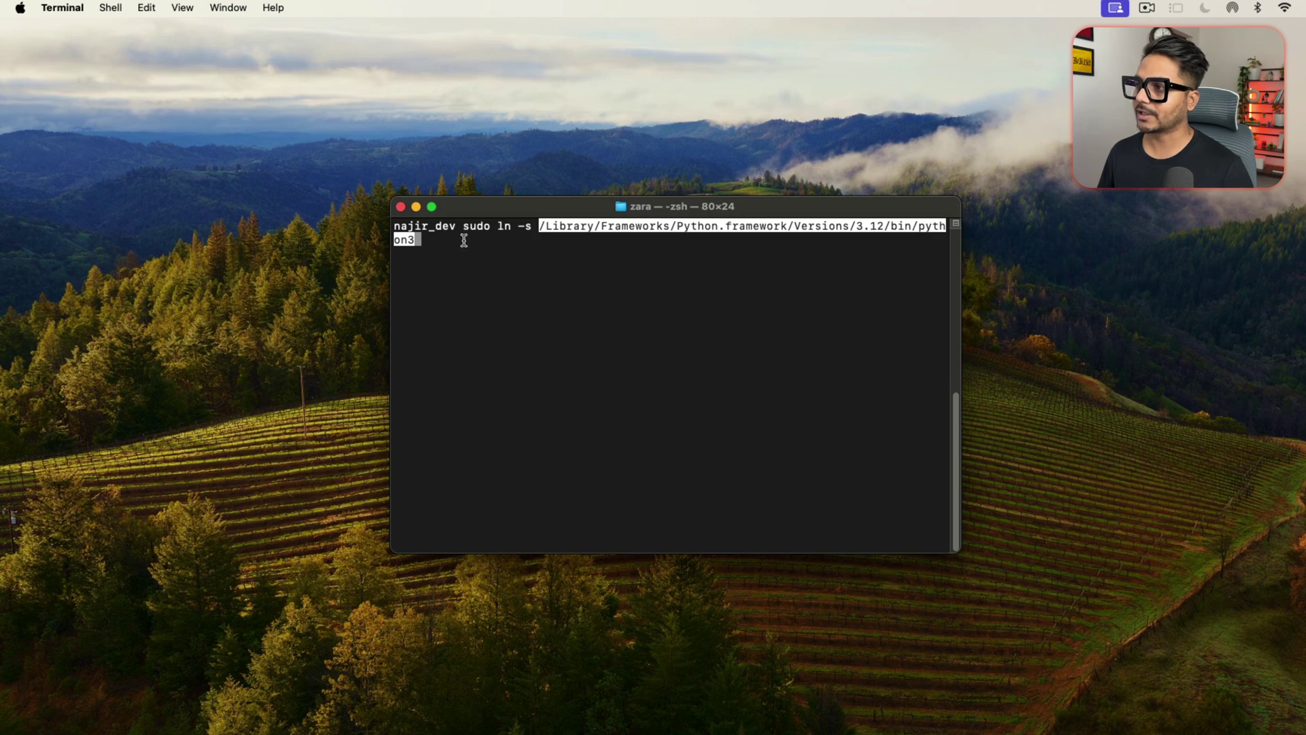
{"action": "type", "text": "/usr/local/bin/python"}
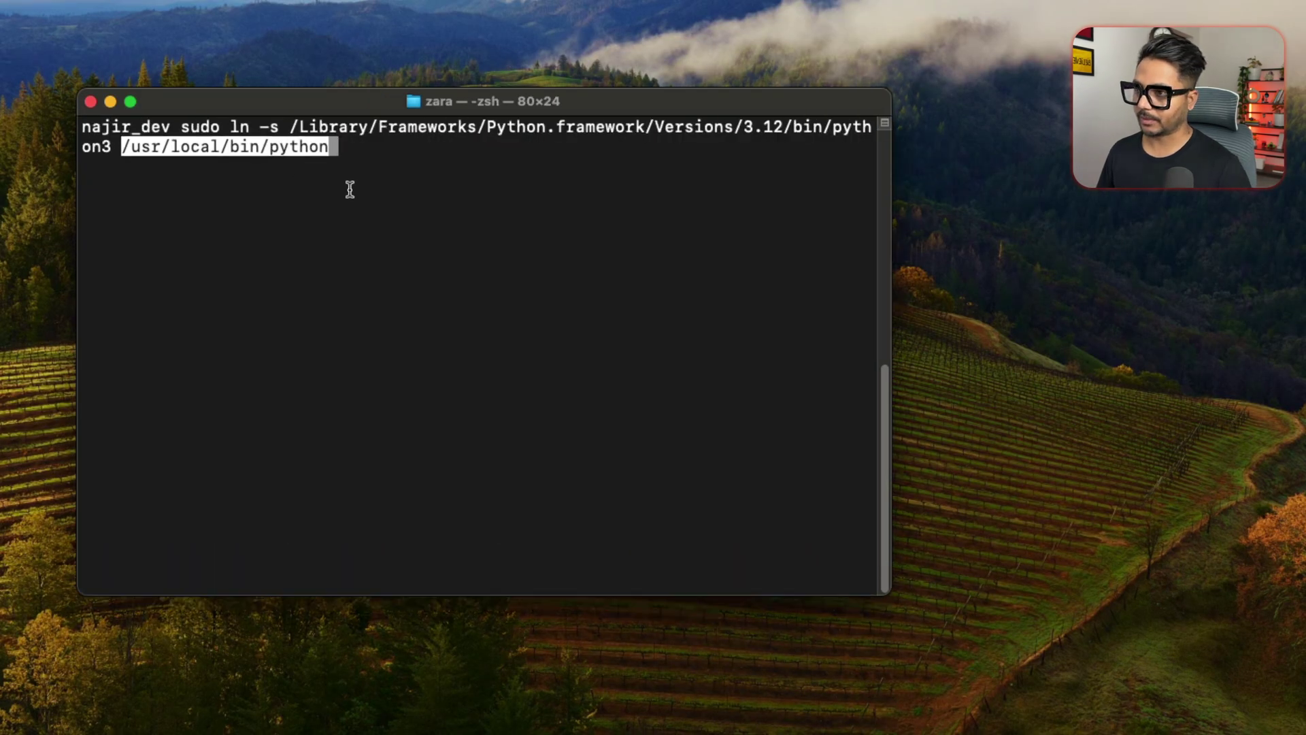
{"action": "key", "text": "super+plus"}
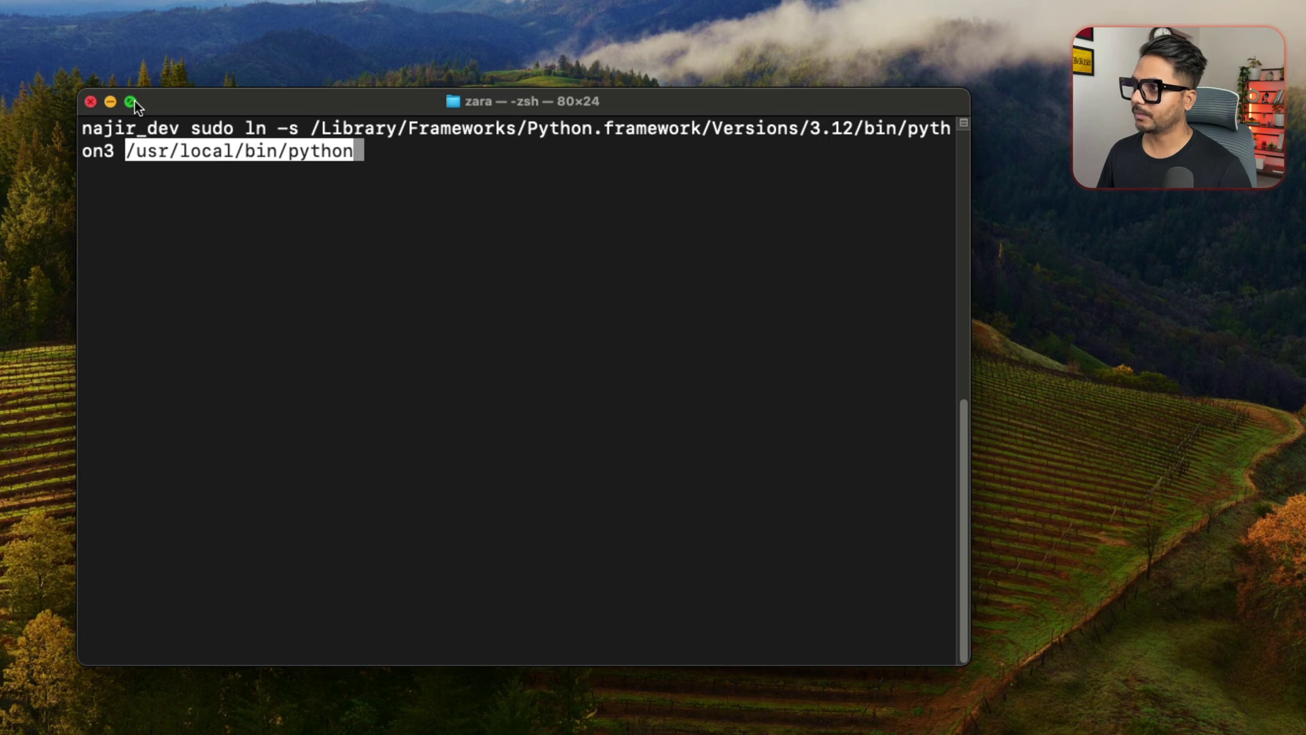
{"action": "left_click_drag", "start_coordinate": [191, 128], "coordinate": [136, 161]}
{"action": "left_click", "coordinate": [124, 152]}
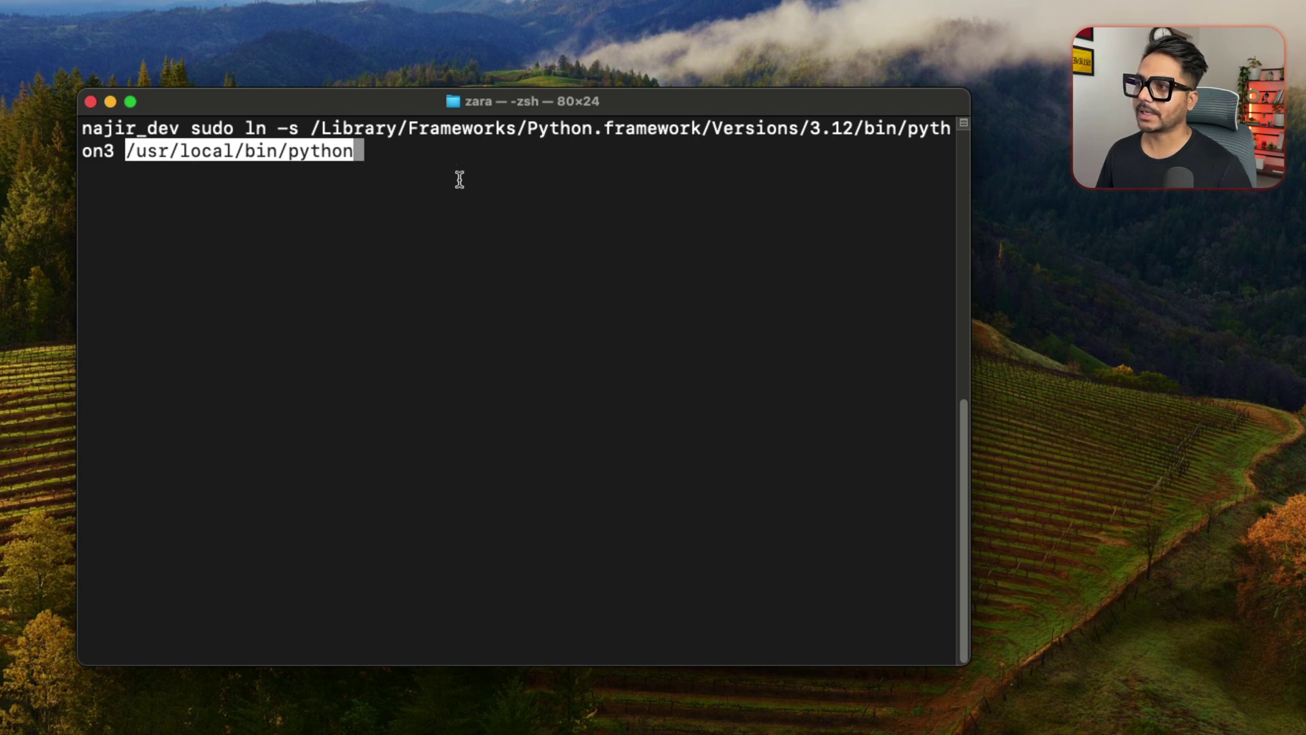
{"action": "key", "text": "Return"}
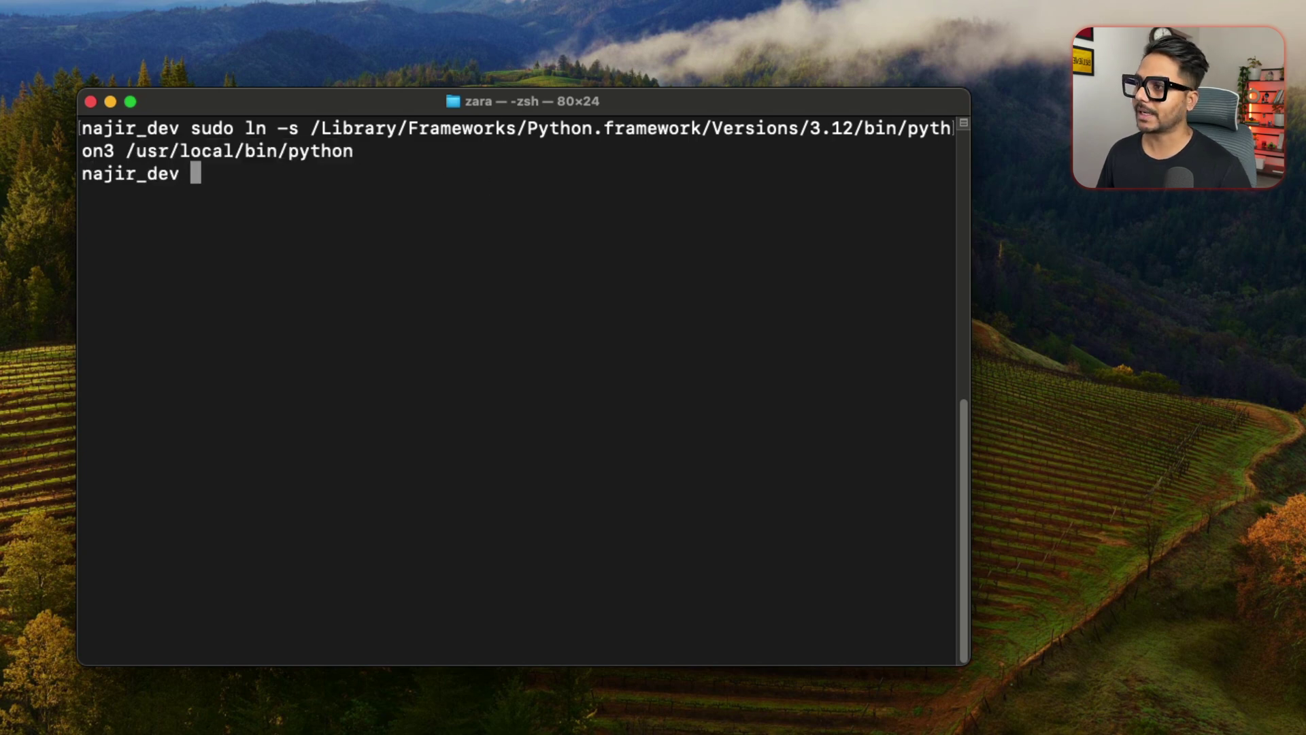
Close the Terminal window, reopen Terminal through Spotlight, and clear its output
{"action": "left_click", "coordinate": [91, 101]}
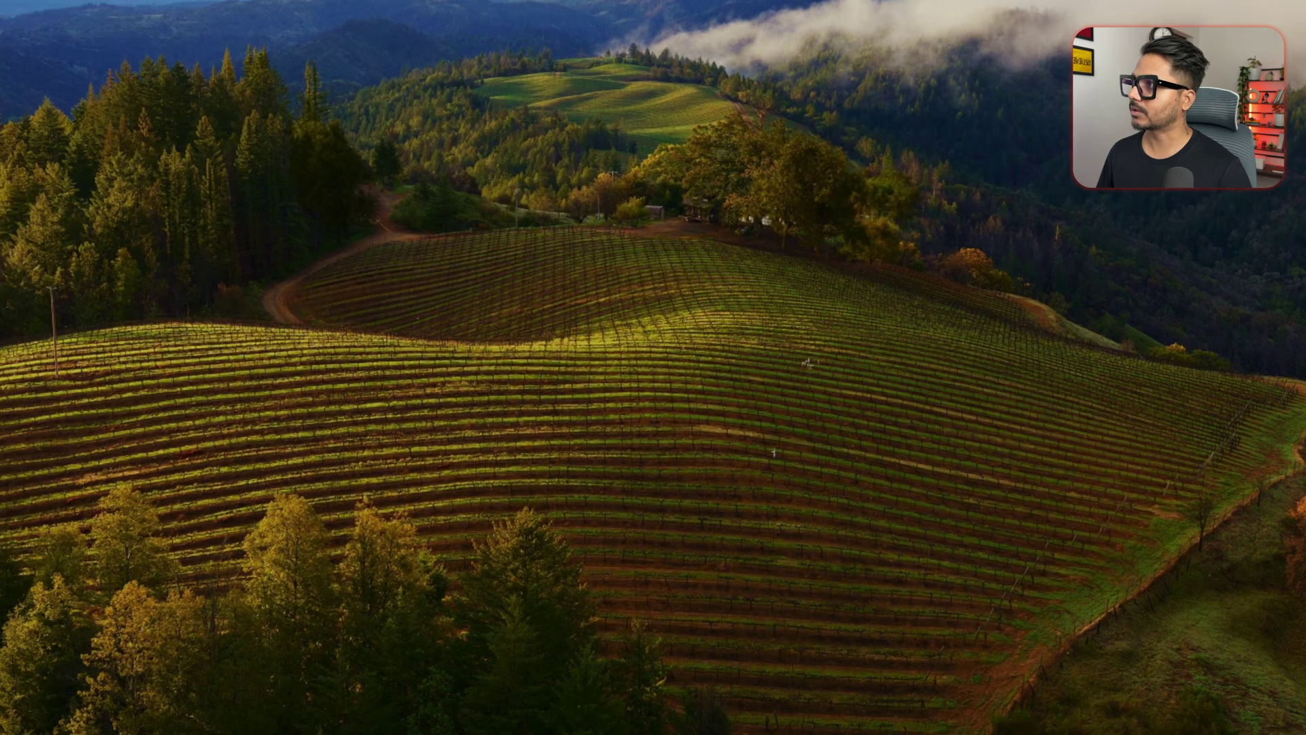
{"action": "key", "text": "super+space"}
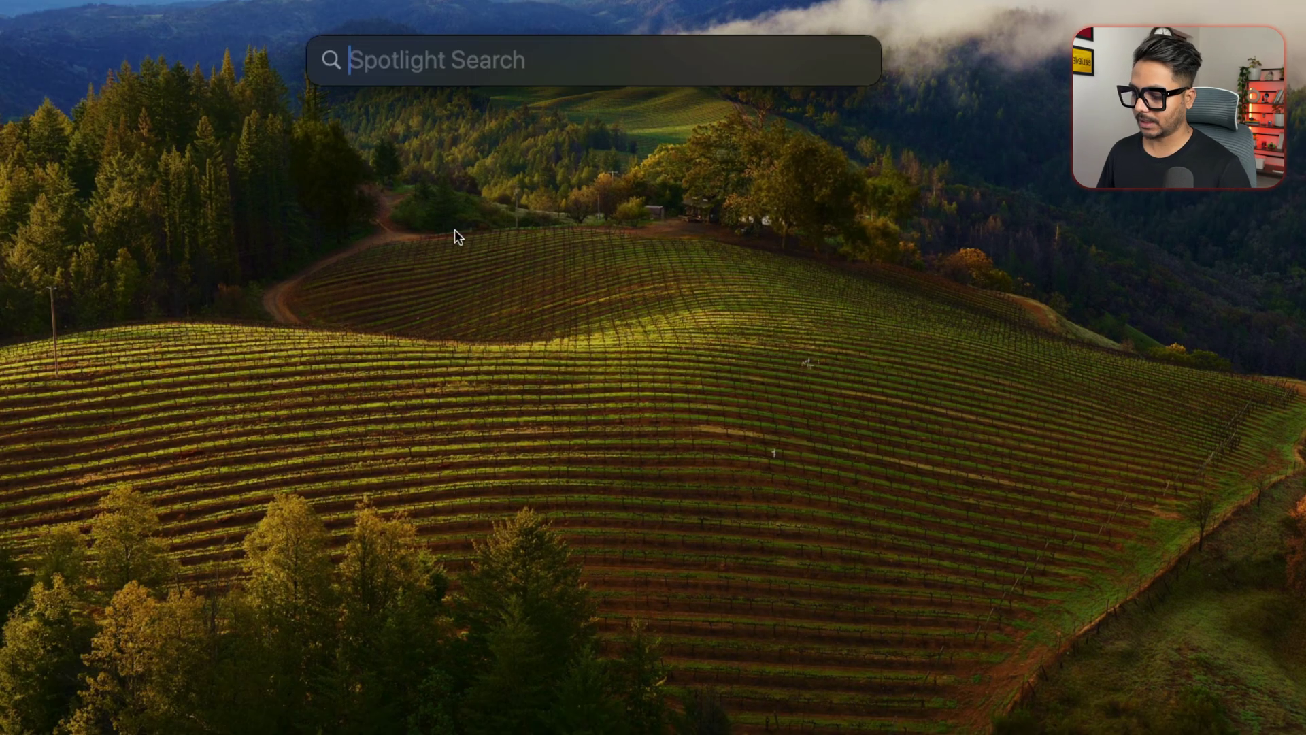
{"action": "type", "text": "terminal"}
{"action": "key", "text": "Return"}
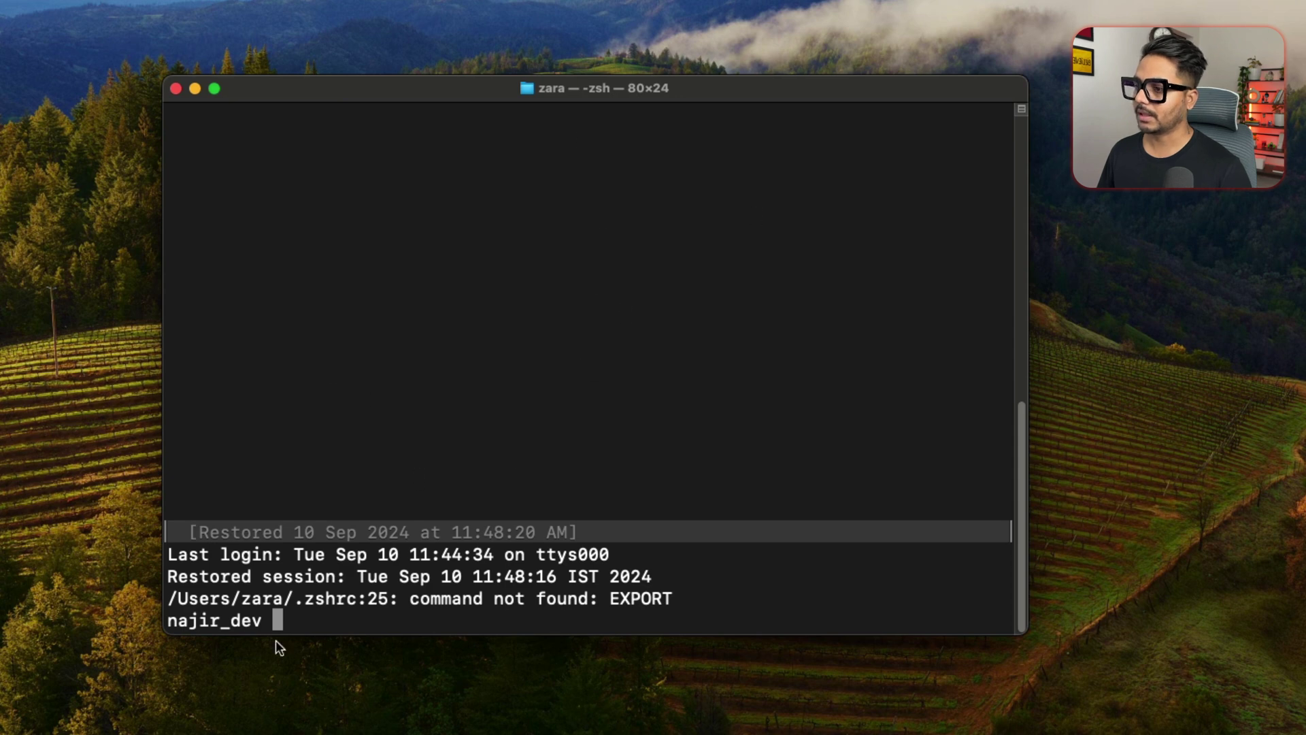
{"action": "type", "text": "clear"}
{"action": "key", "text": "Return"}
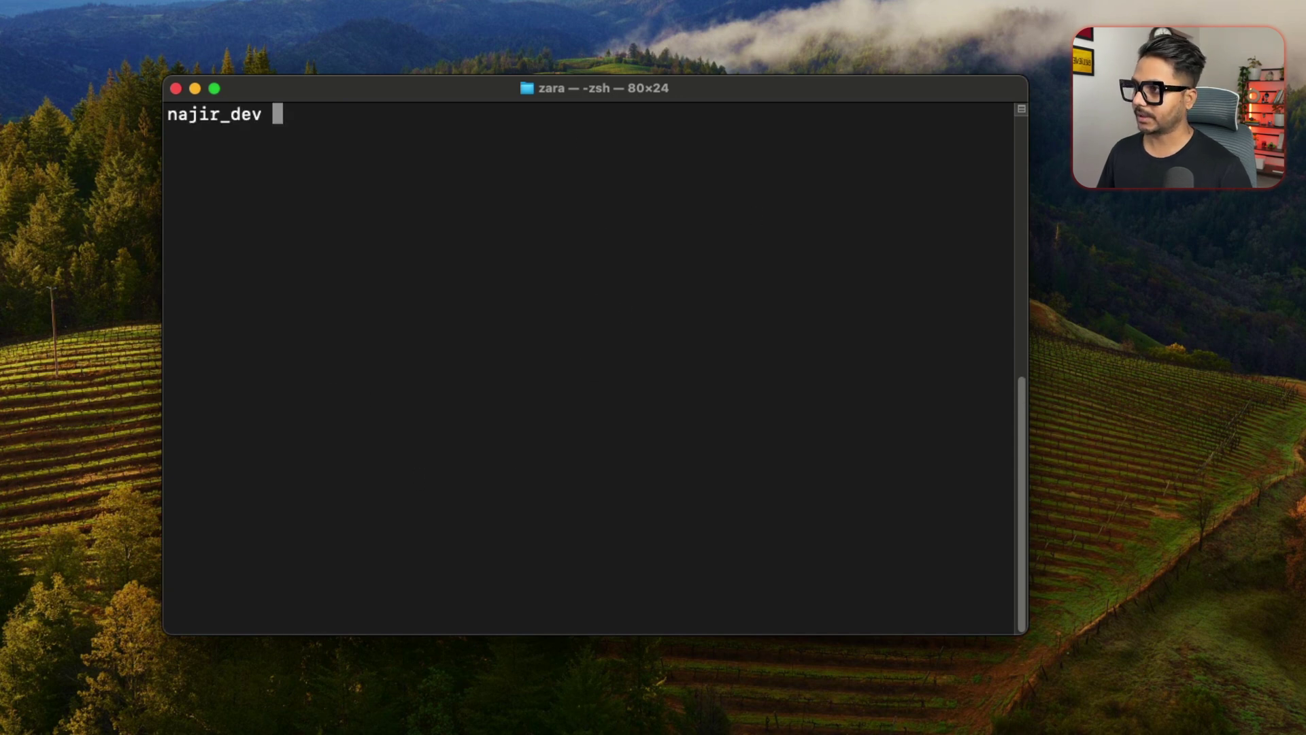
Start the Python interpreter with the plain "python" command and examine the version line
{"action": "type", "text": "python"}
{"action": "key", "text": "Return"}
{"action": "left_click_drag", "start_coordinate": [244, 132], "coordinate": [278, 136]}
{"action": "left_click", "coordinate": [232, 214]}
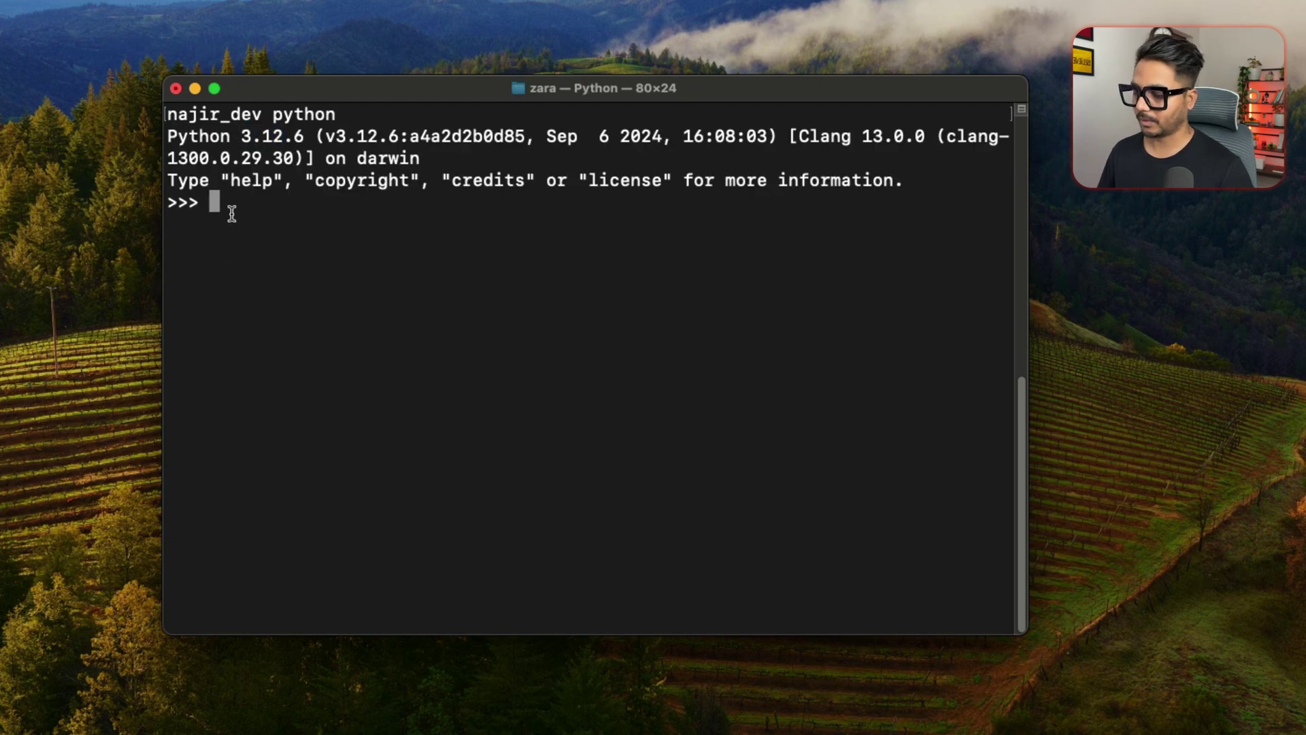
Run print("Hello World") in the Python interpreter, and leave it with exit()
{"action": "type", "text": "print("}
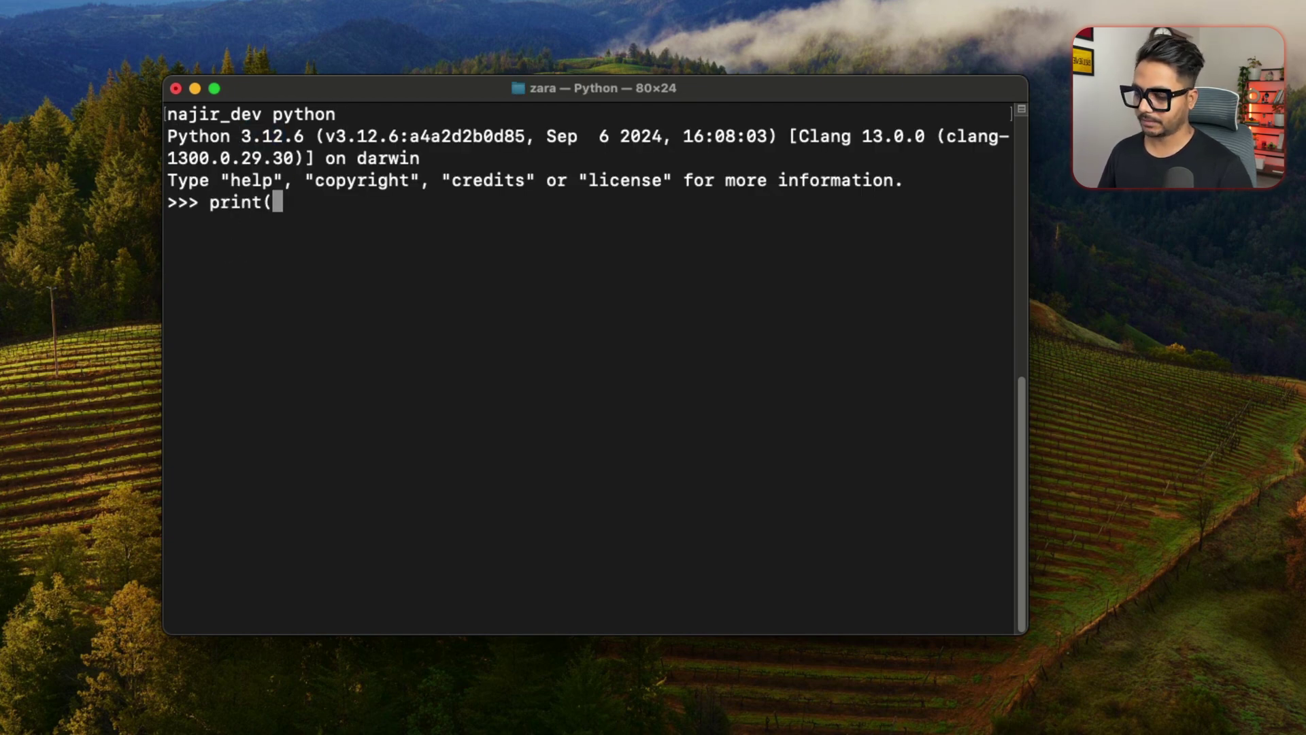
{"action": "type", "text": "\"Helo"}
{"action": "key", "text": "BackSpace"}
{"action": "type", "text": "lo World\")"}
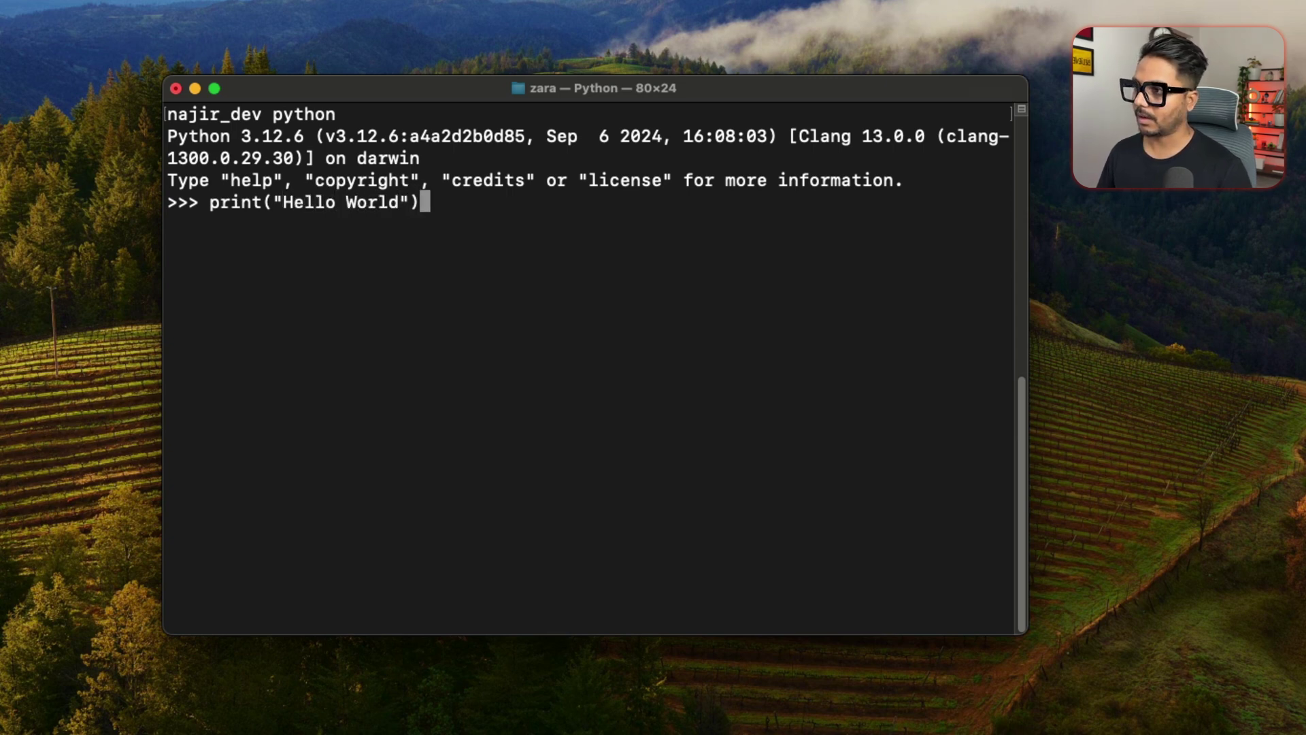
{"action": "key", "text": "Return"}
{"action": "type", "text": "exit()"}
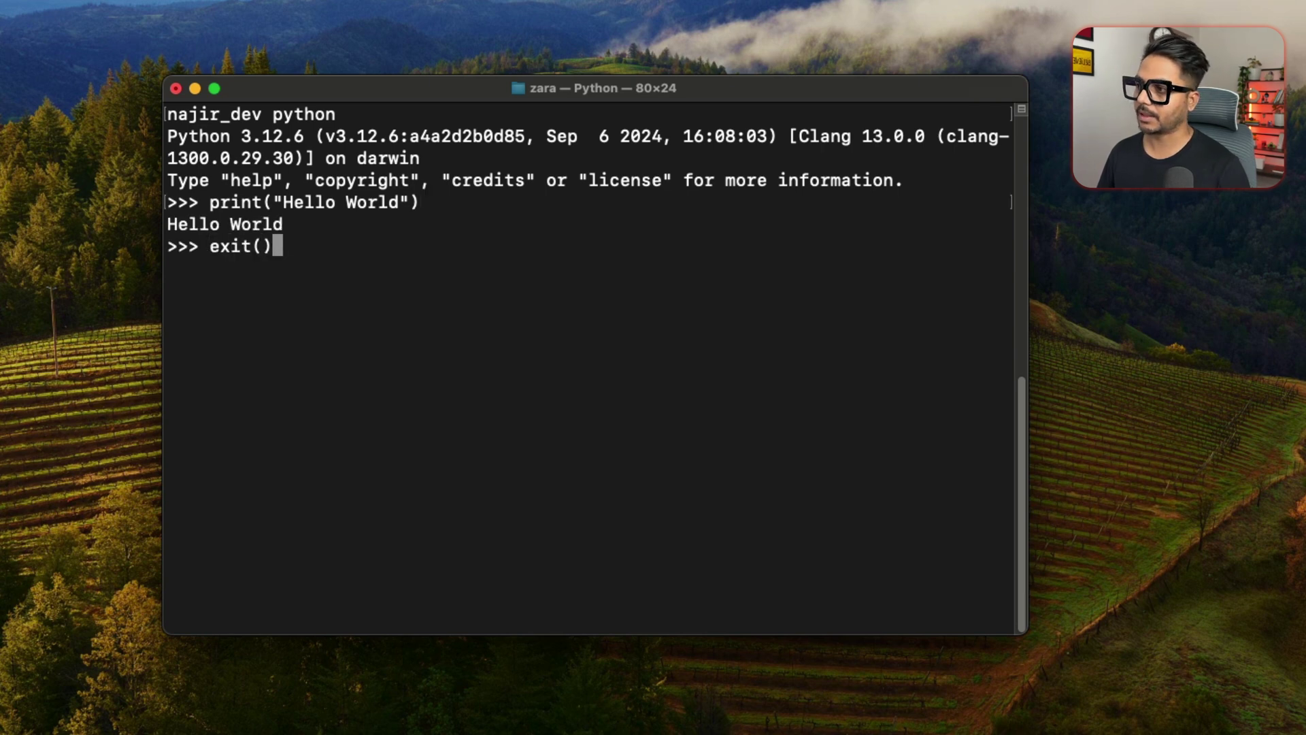
{"action": "key", "text": "Return"}
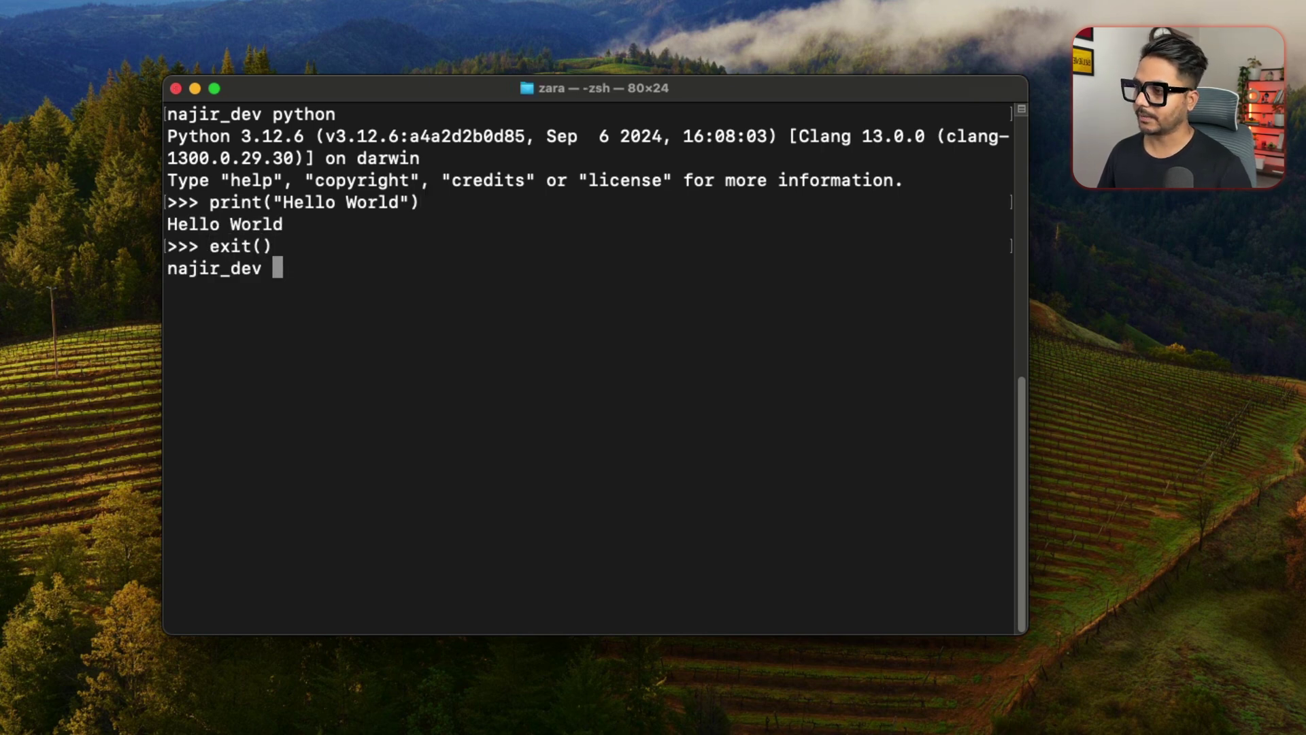
Run python -V in Terminal to check which Python version the plain command uses
{"action": "type", "text": "python "}
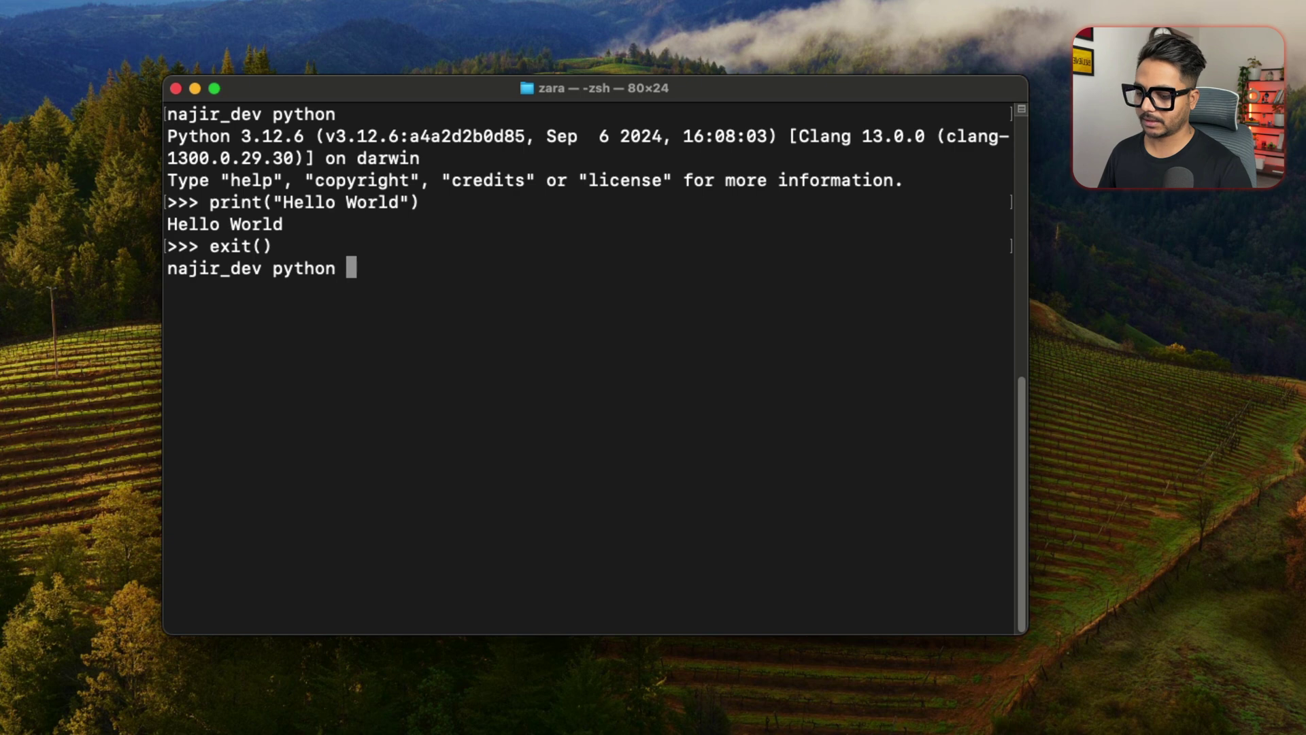
{"action": "type", "text": "-V"}
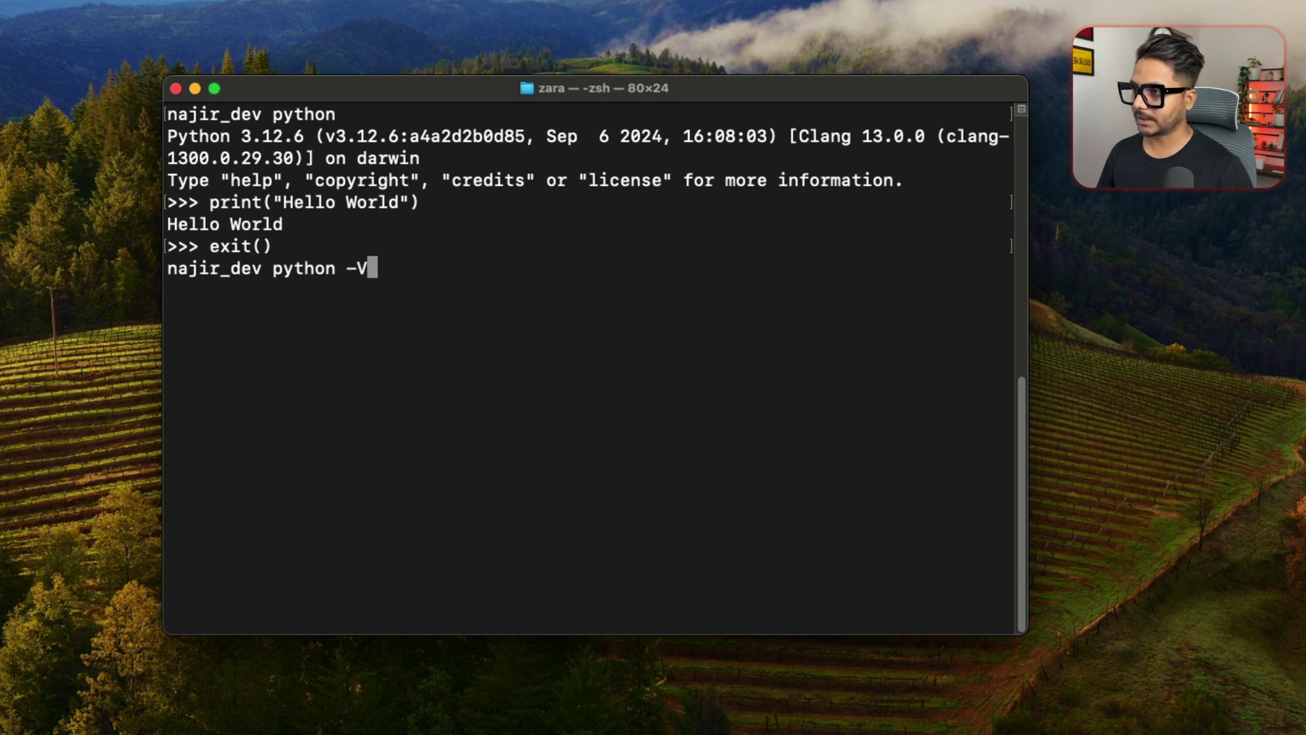
{"action": "key", "text": "Return"}
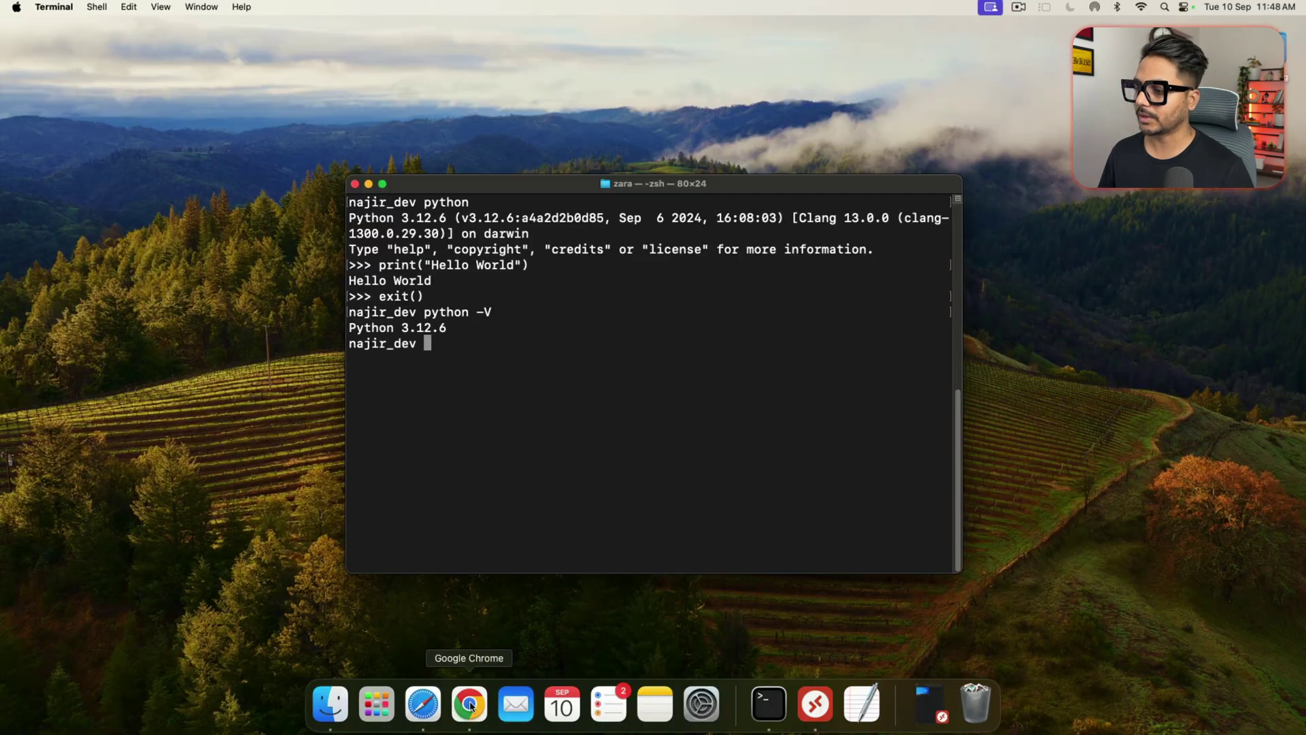
Switch to Google Chrome, search google.co.in in a new tab for "vs code for mac", and open the Download Visual Studio Code page
{"action": "left_click", "coordinate": [468, 703]}
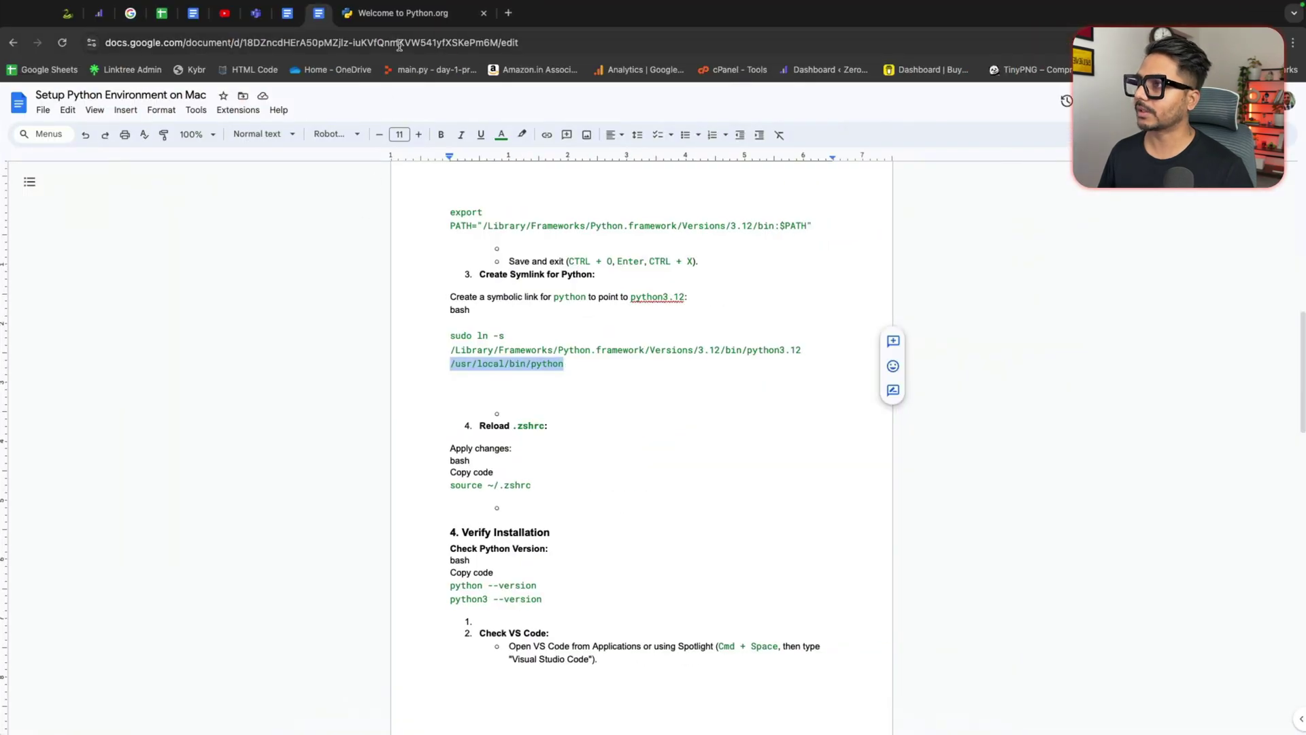
{"action": "left_click", "coordinate": [509, 12]}
{"action": "type", "text": "google.co.in"}
{"action": "key", "text": "Return"}
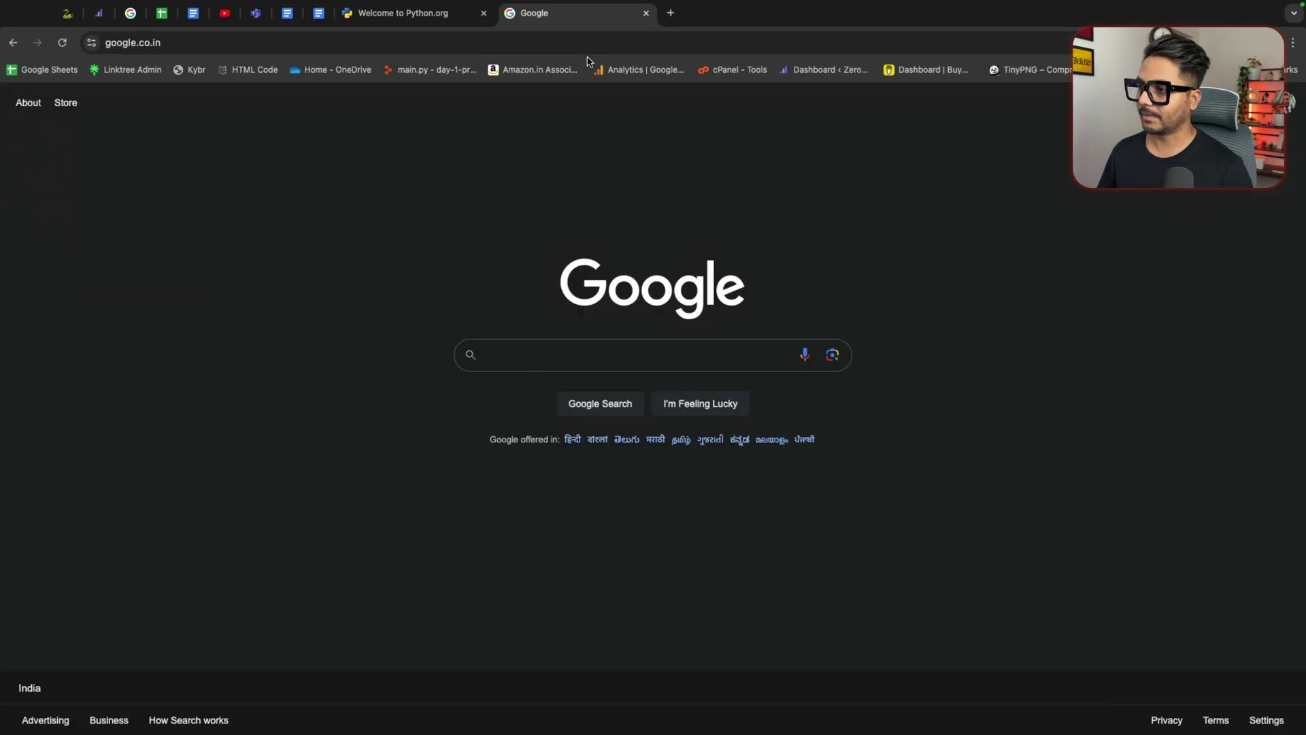
{"action": "type", "text": "vs"}
{"action": "key", "text": "Down"}
{"action": "key", "text": "Return"}
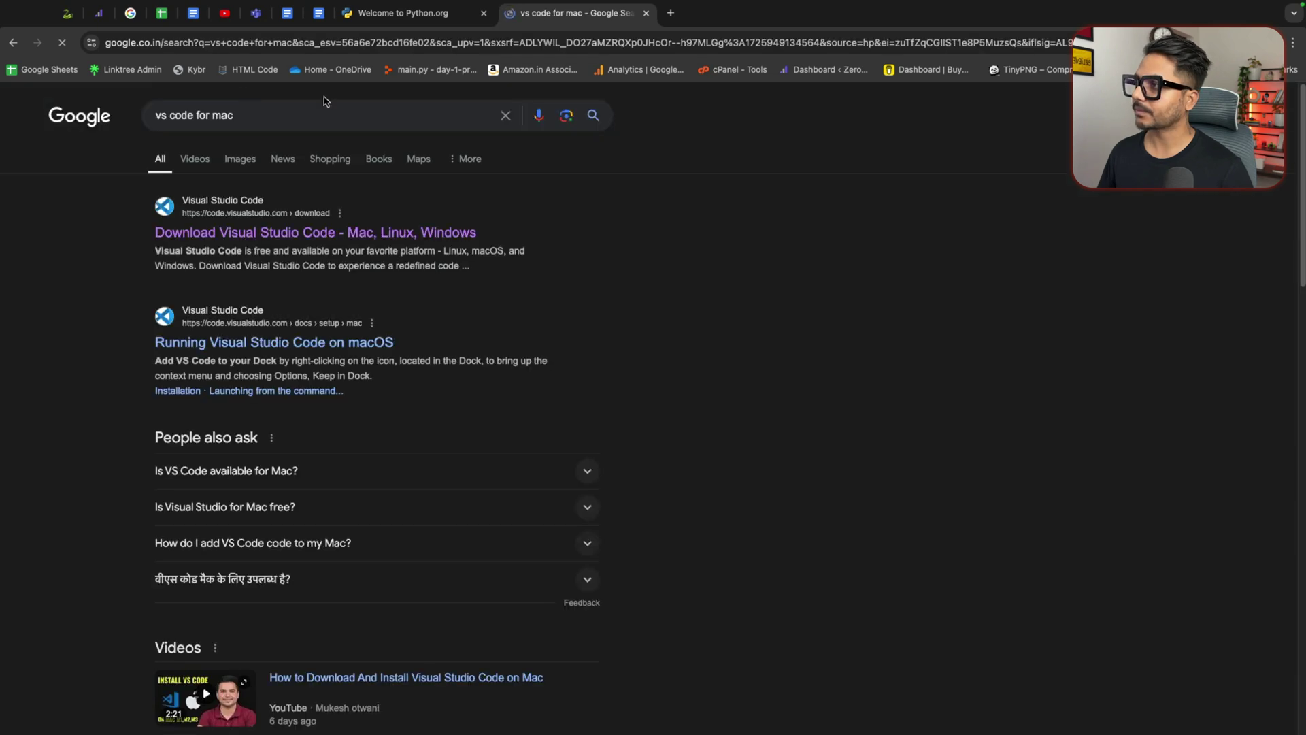
{"action": "left_click", "coordinate": [316, 232]}
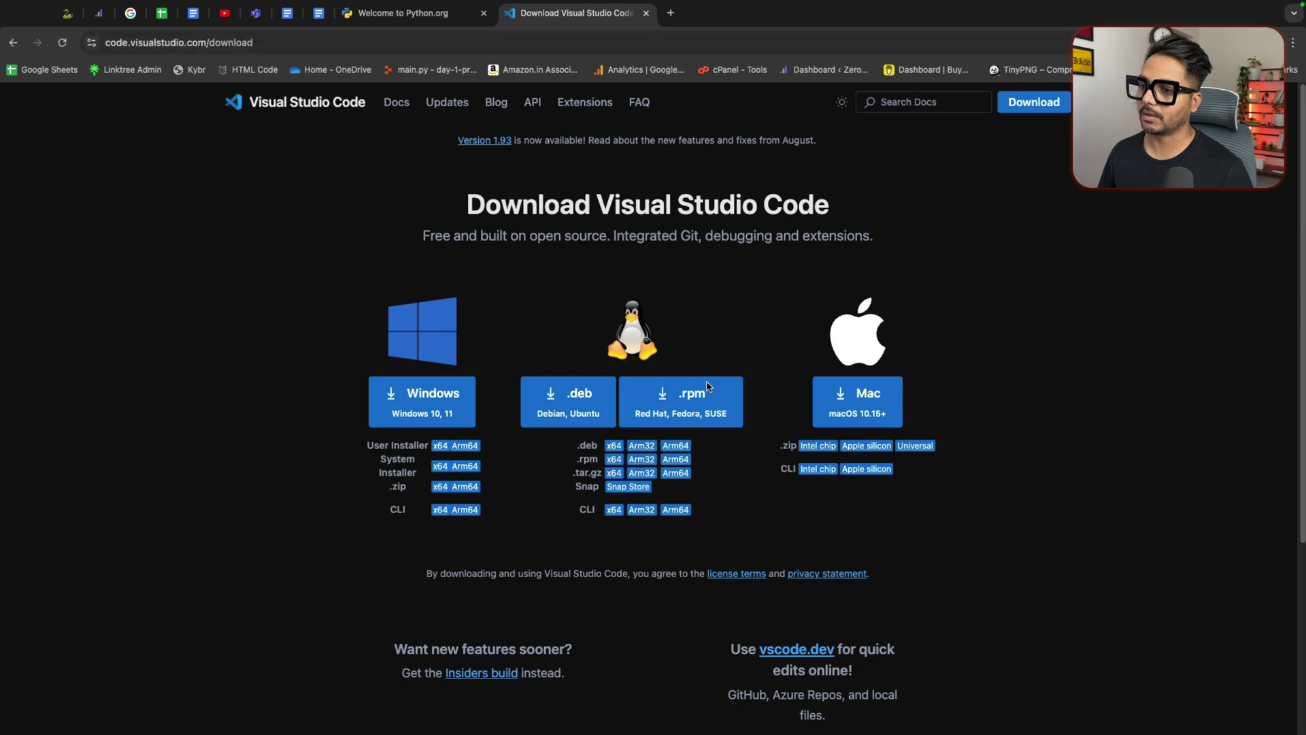
Download the Mac version of Visual Studio Code and check the recent download history
{"action": "left_click", "coordinate": [877, 404]}
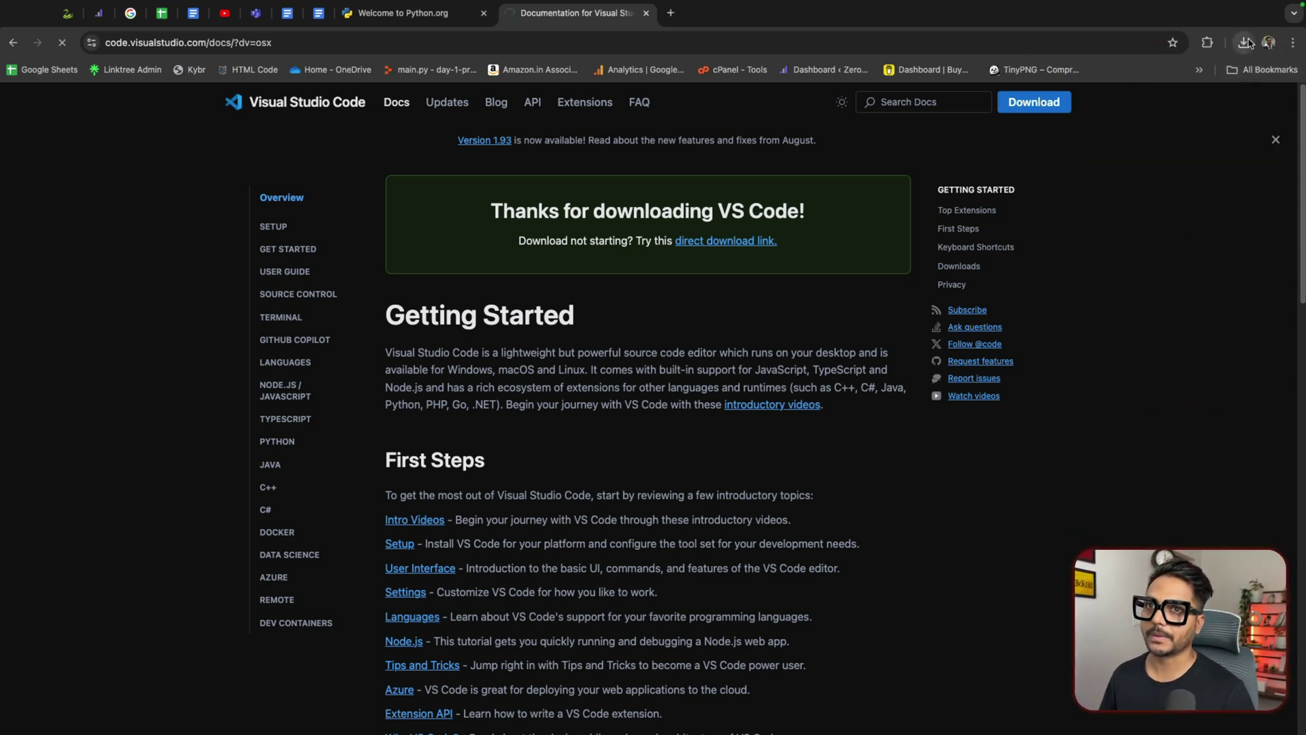
{"action": "left_click", "coordinate": [1243, 42]}
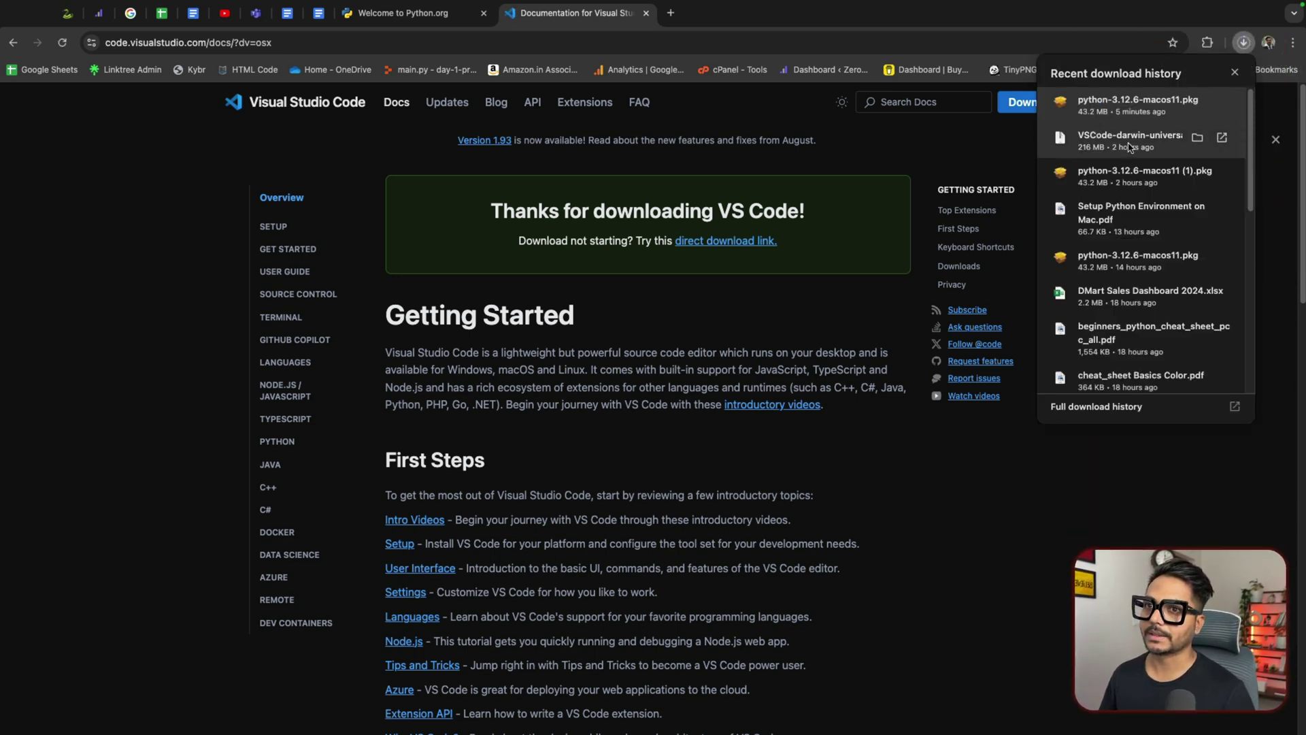
{"action": "left_click", "coordinate": [861, 459]}
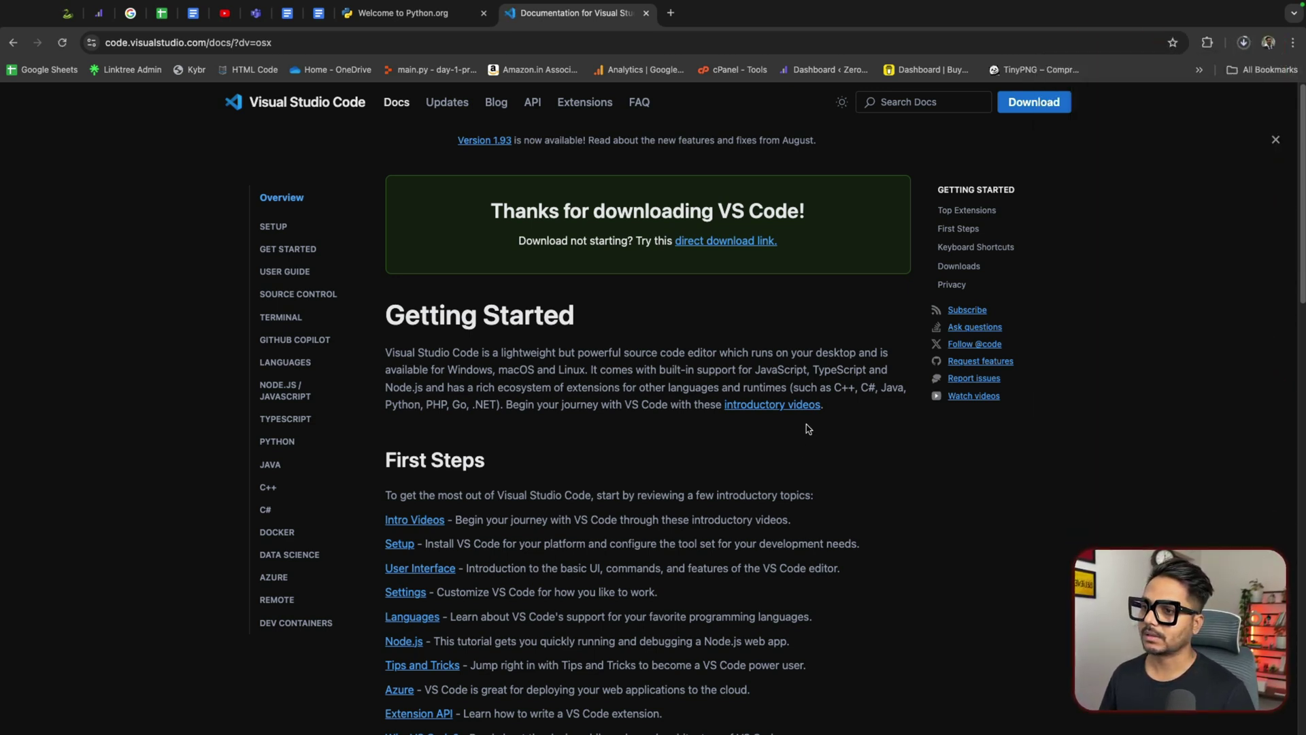
{"action": "left_click", "coordinate": [748, 250]}
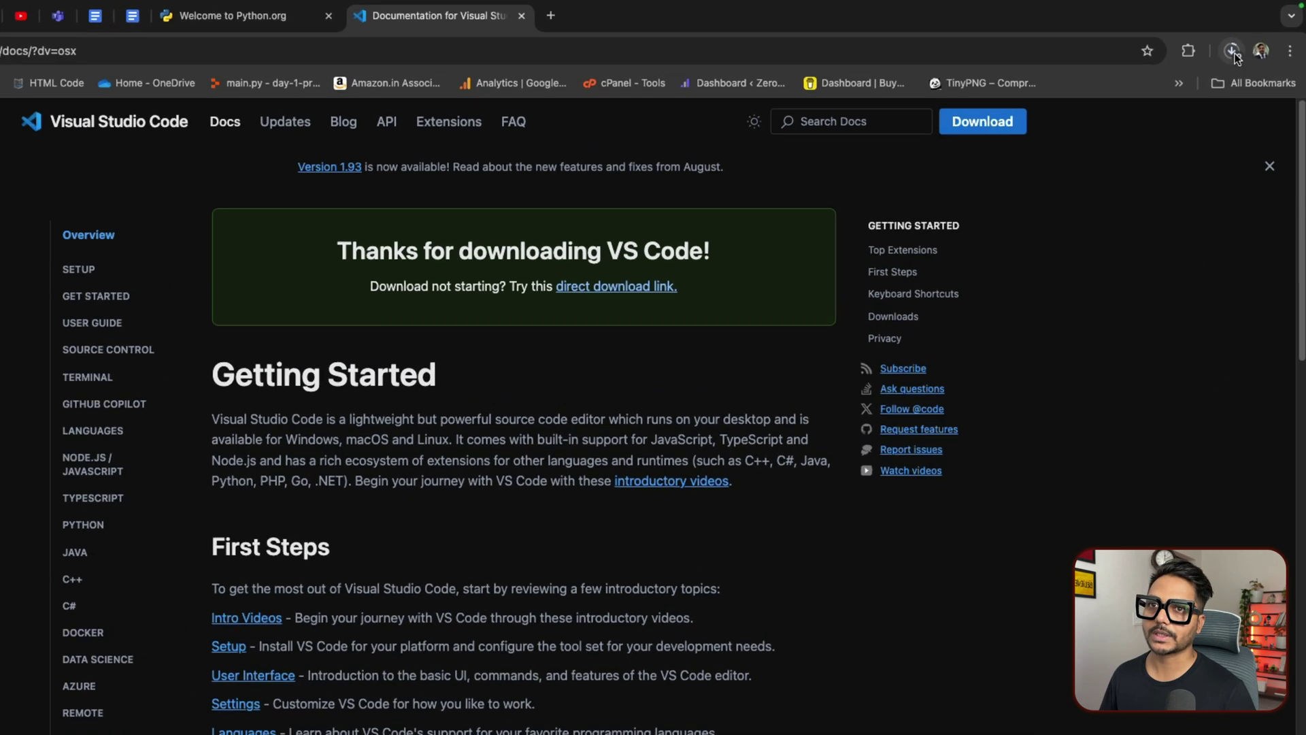
{"action": "left_click", "coordinate": [1234, 54]}
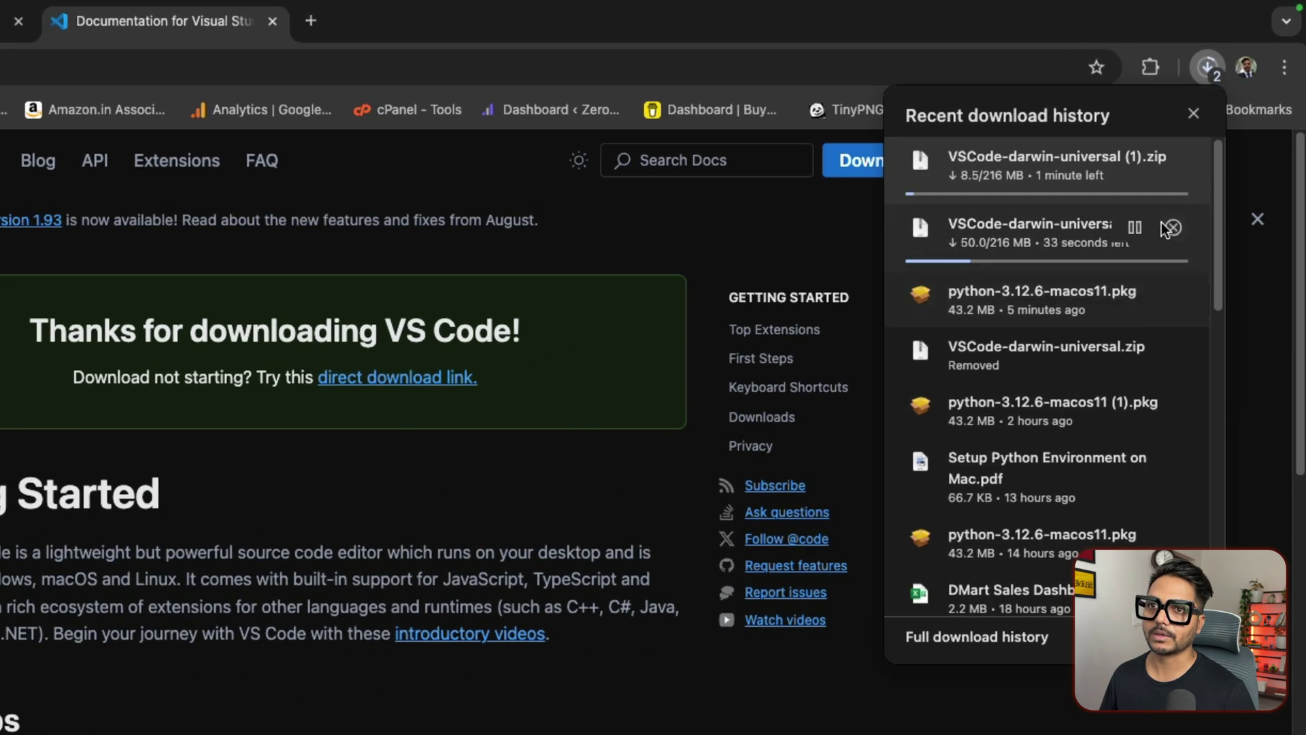
{"action": "left_click", "coordinate": [1206, 124]}
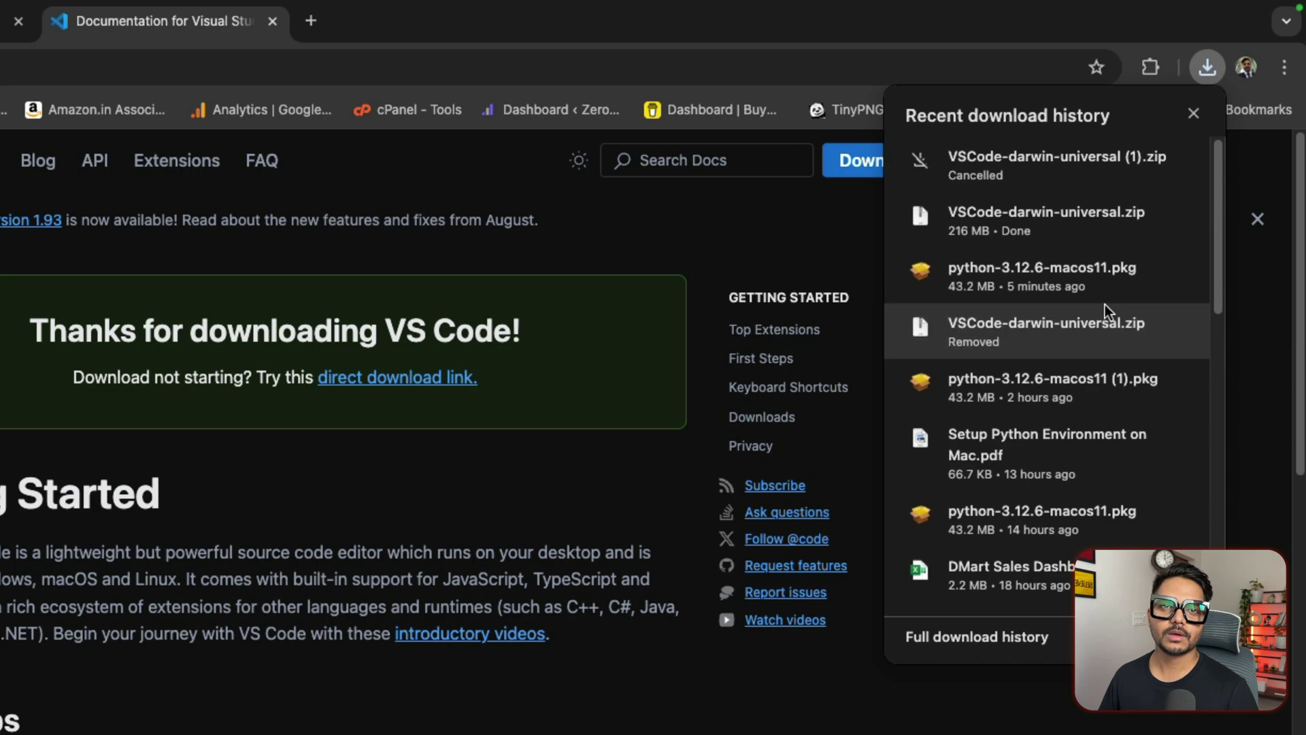
Show the finished VSCode-darwin-universal.zip download in Finder and extract it in the Downloads folder
{"action": "left_click", "coordinate": [1134, 217]}
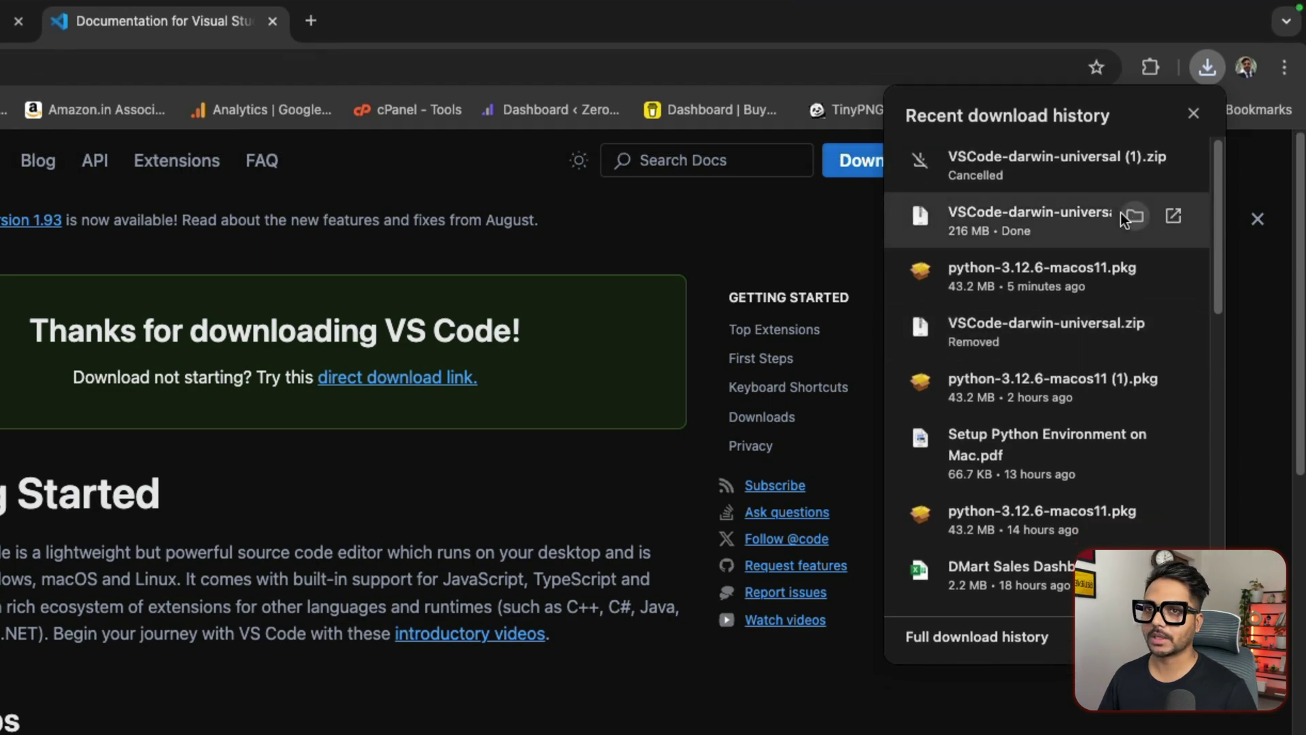
{"action": "left_click", "coordinate": [1135, 214]}
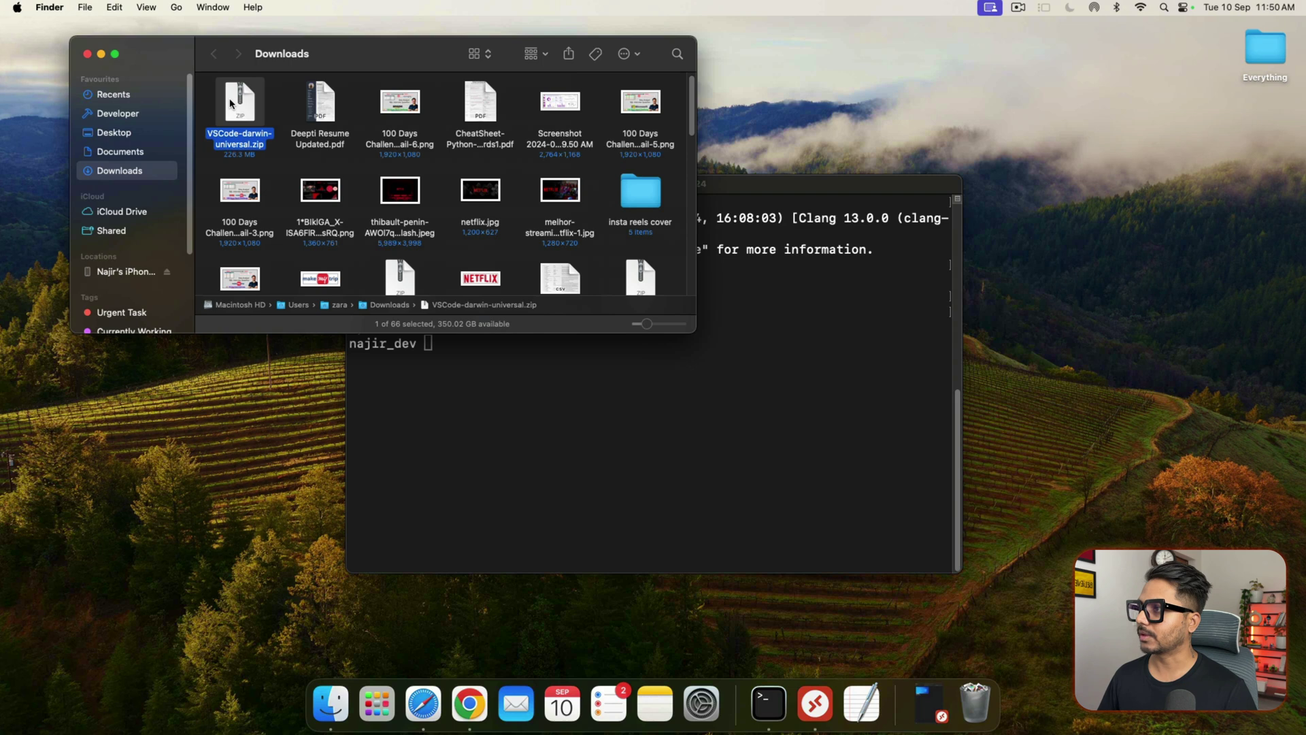
{"action": "double_click", "coordinate": [232, 100]}
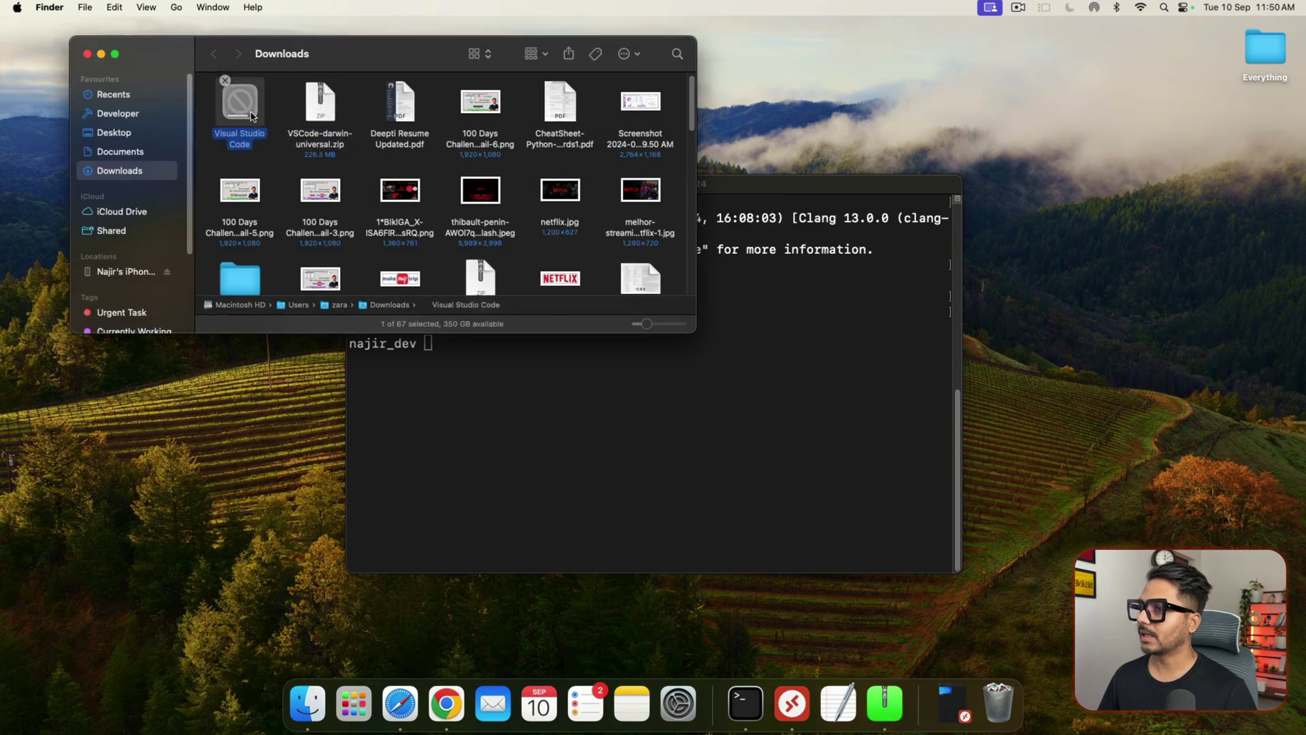
Open the extracted Visual Studio Code app from Downloads, allowing the app downloaded from the internet to run
{"action": "right_click", "coordinate": [242, 111]}
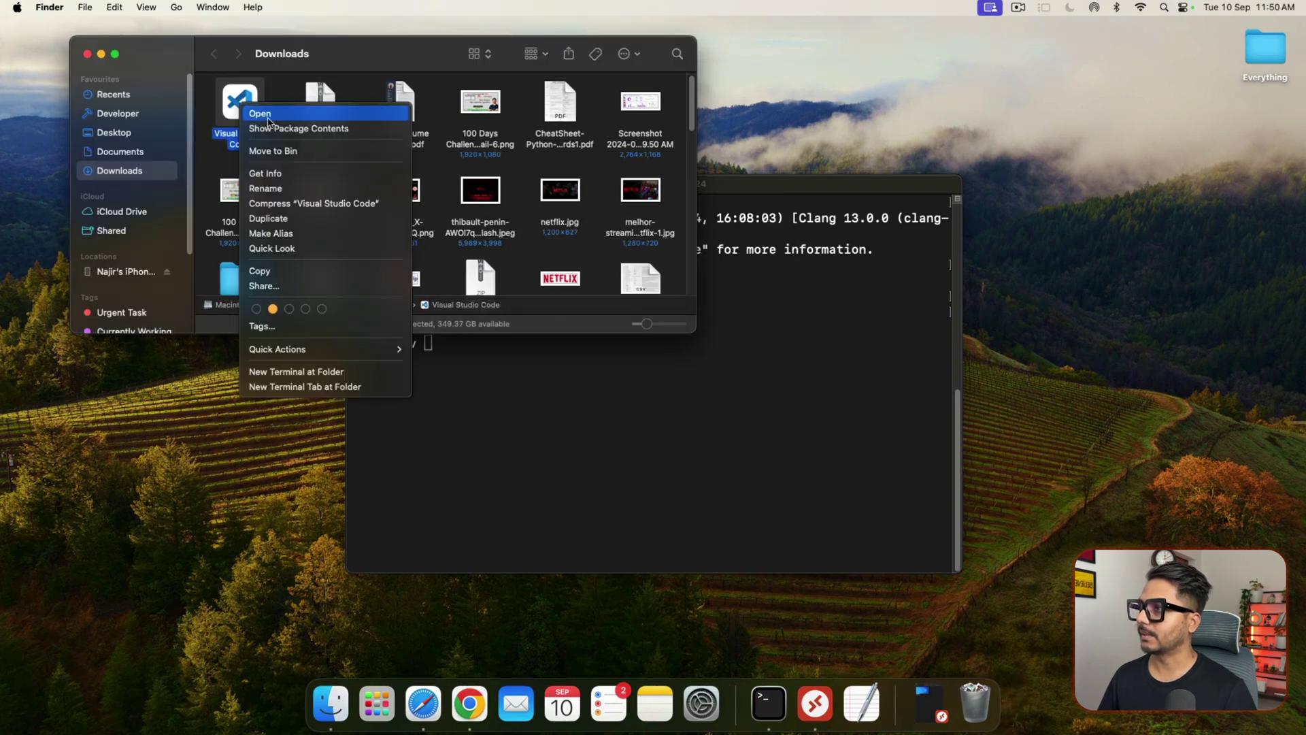
{"action": "left_click", "coordinate": [263, 116]}
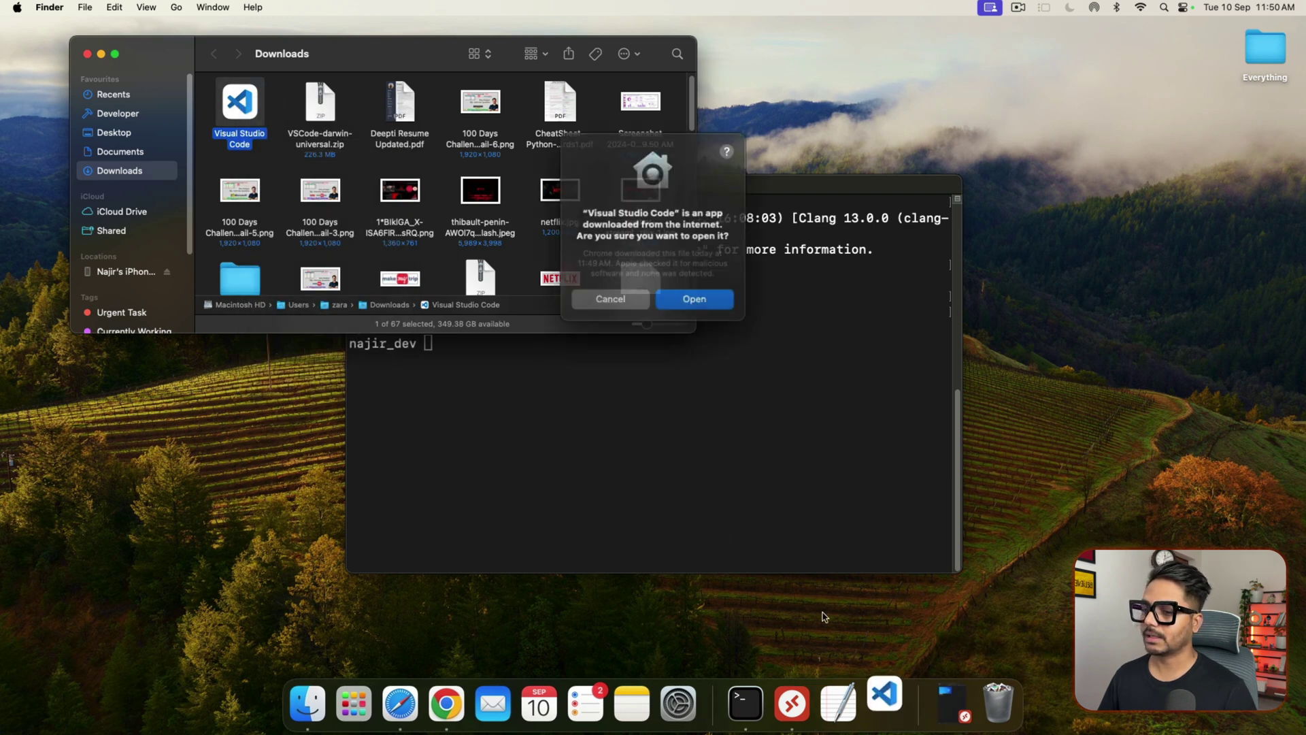
{"action": "left_click", "coordinate": [691, 297]}
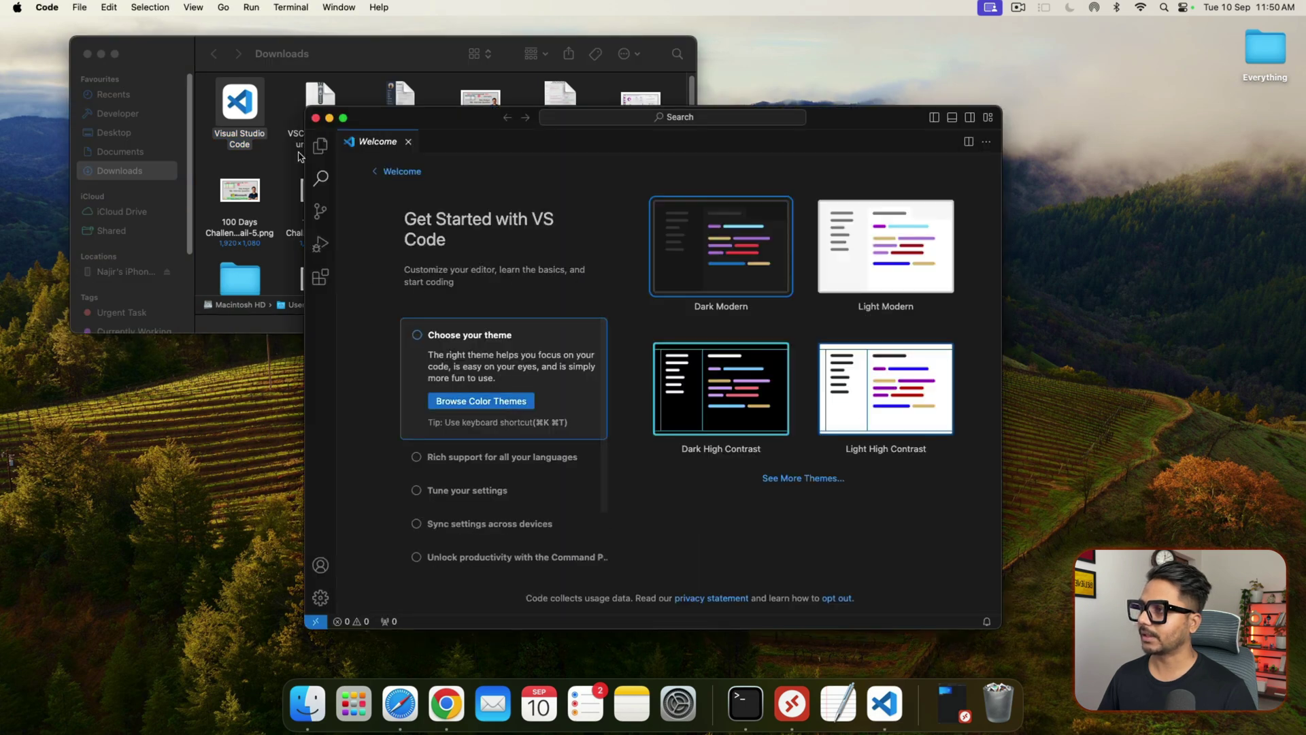
Copy the Visual Studio Code app from Downloads into the Applications folder, and close the Finder window
{"action": "right_click", "coordinate": [241, 106]}
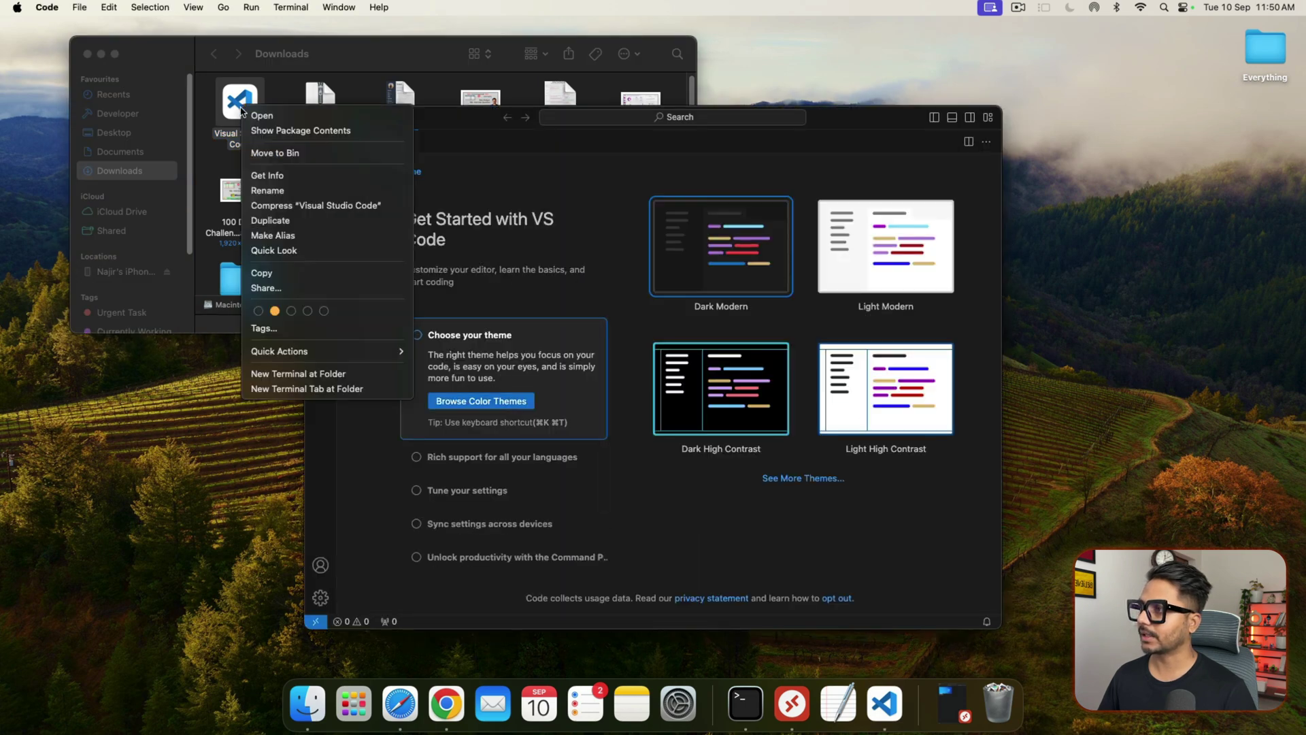
{"action": "left_click", "coordinate": [200, 159]}
{"action": "left_click", "coordinate": [176, 7]}
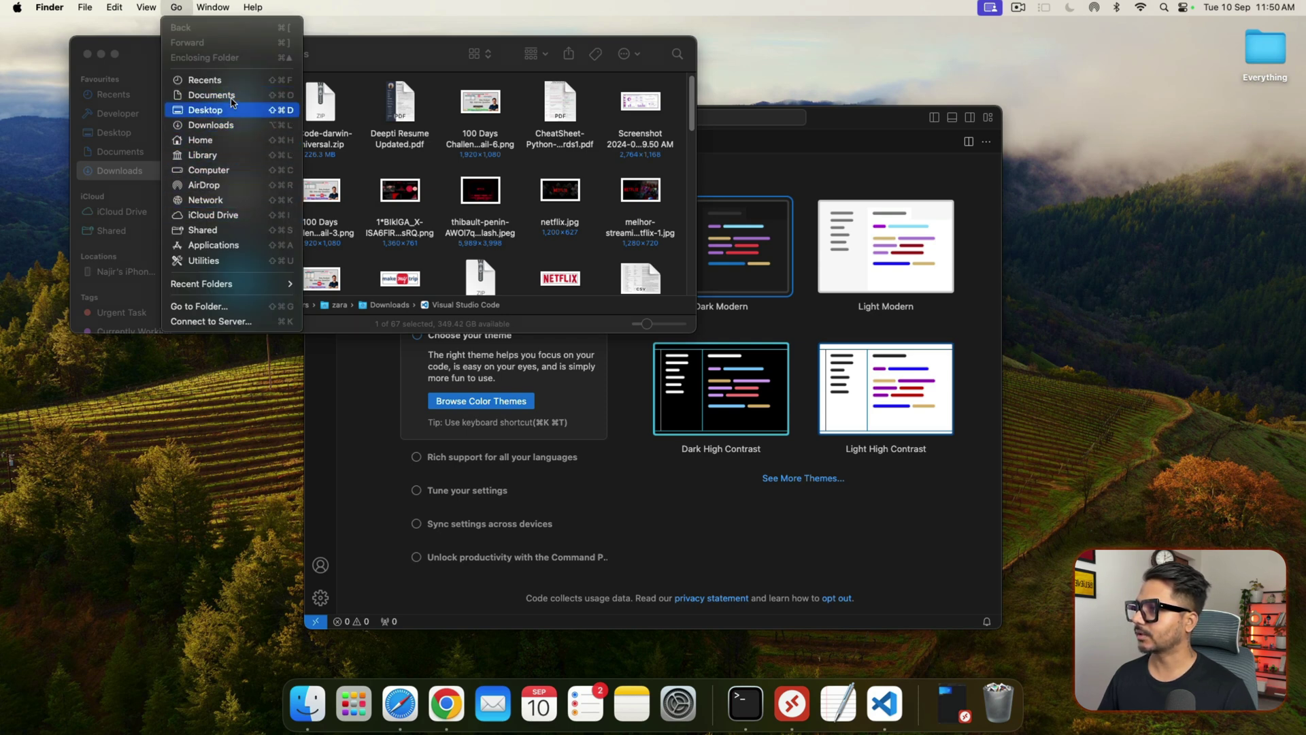
{"action": "left_click", "coordinate": [231, 244]}
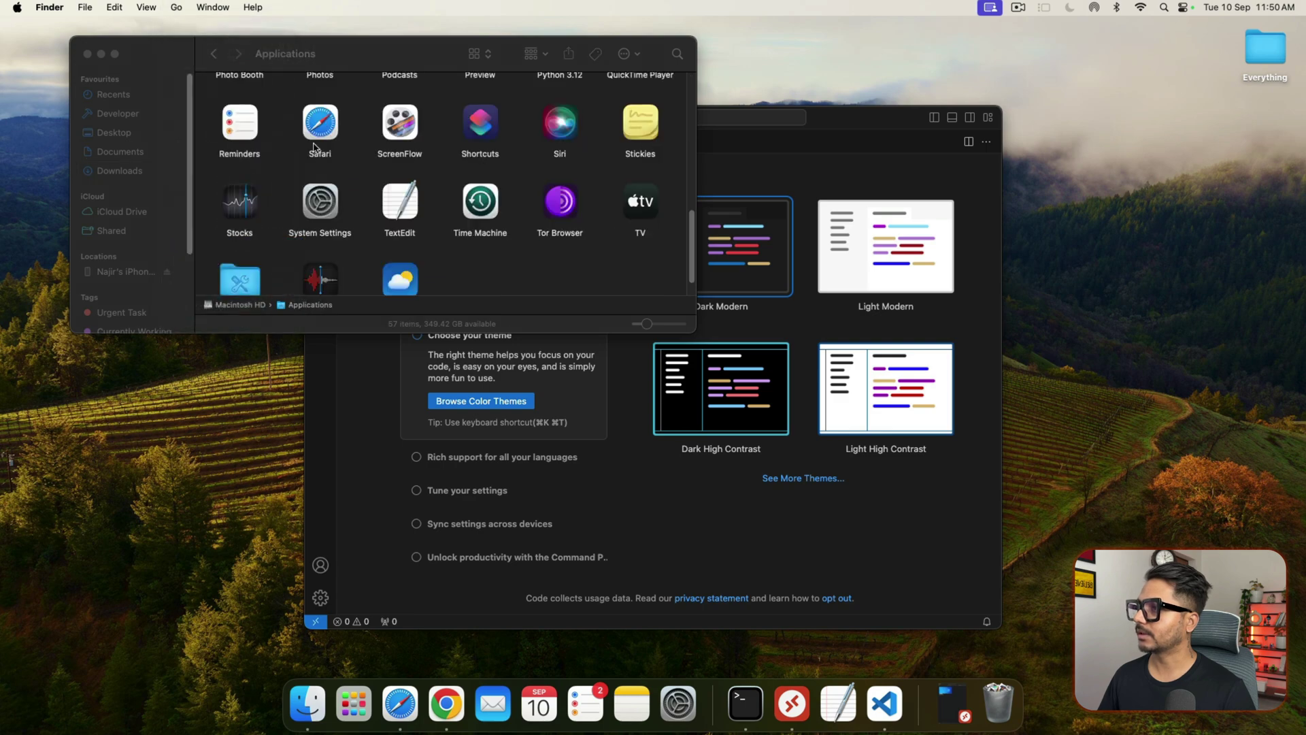
{"action": "left_click_drag", "start_coordinate": [339, 46], "coordinate": [694, 110]}
{"action": "scroll", "coordinate": [645, 273], "scroll_direction": "up", "scroll_amount": 10}
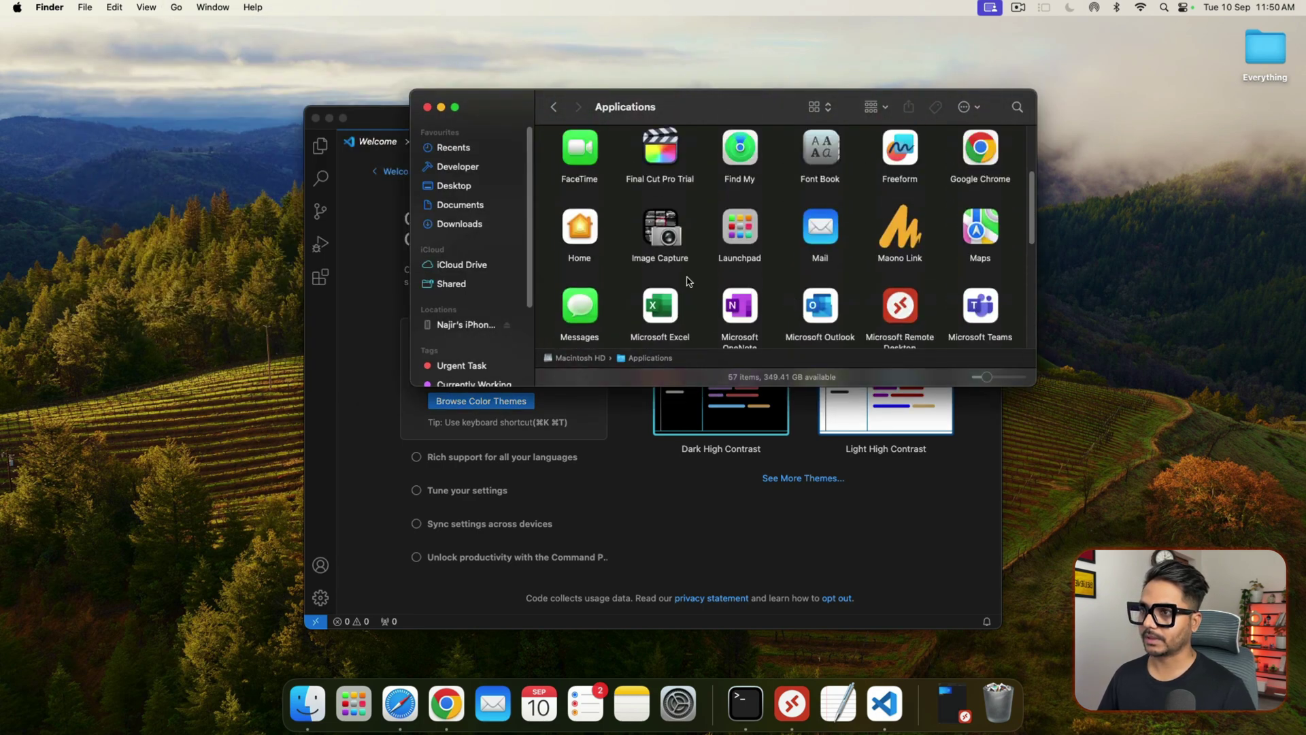
{"action": "scroll", "coordinate": [687, 281], "scroll_direction": "up", "scroll_amount": 2}
{"action": "scroll", "coordinate": [687, 281], "scroll_direction": "down", "scroll_amount": 10}
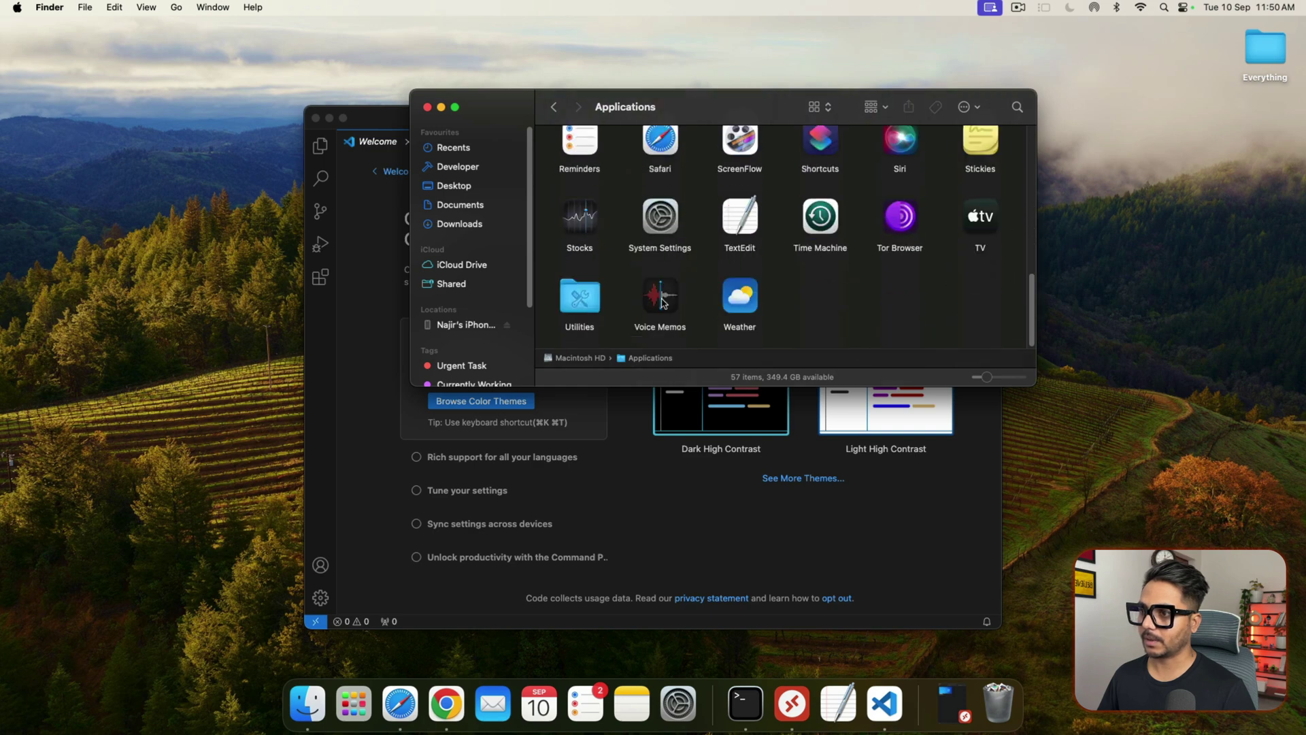
{"action": "key", "text": "super+n"}
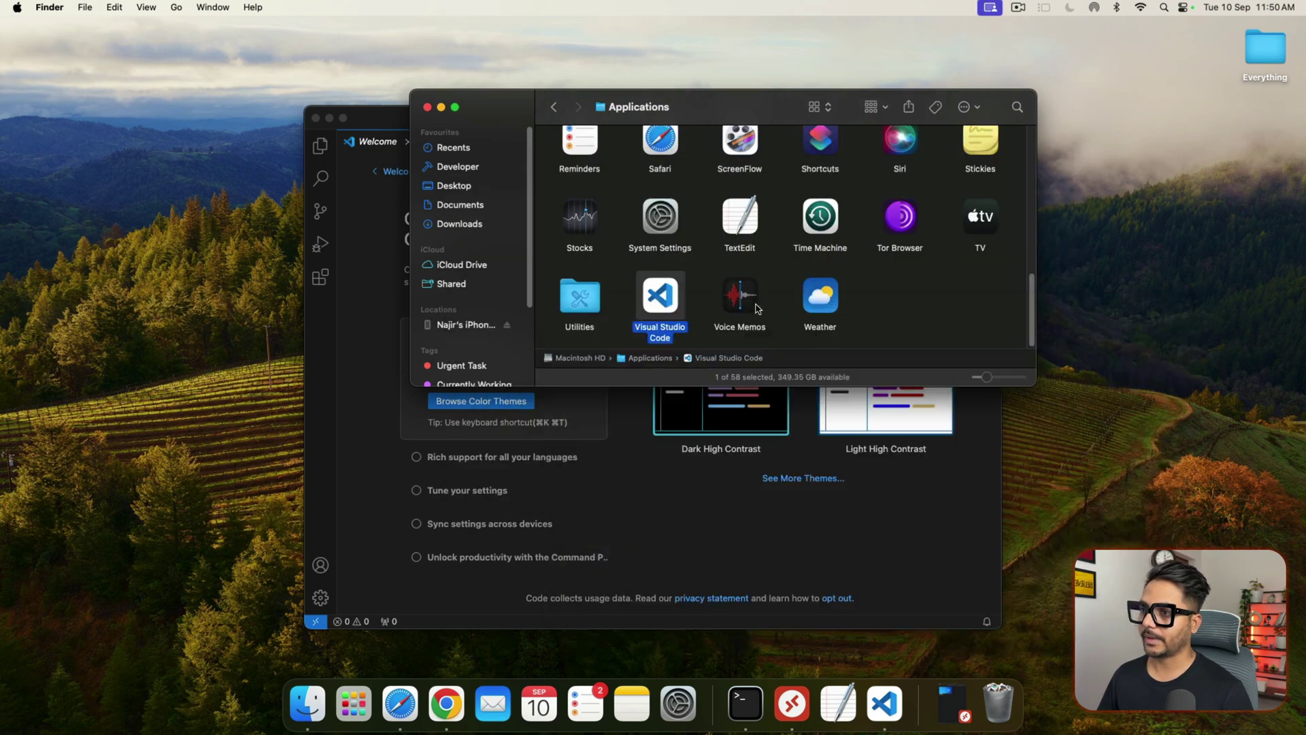
{"action": "left_click", "coordinate": [428, 108]}
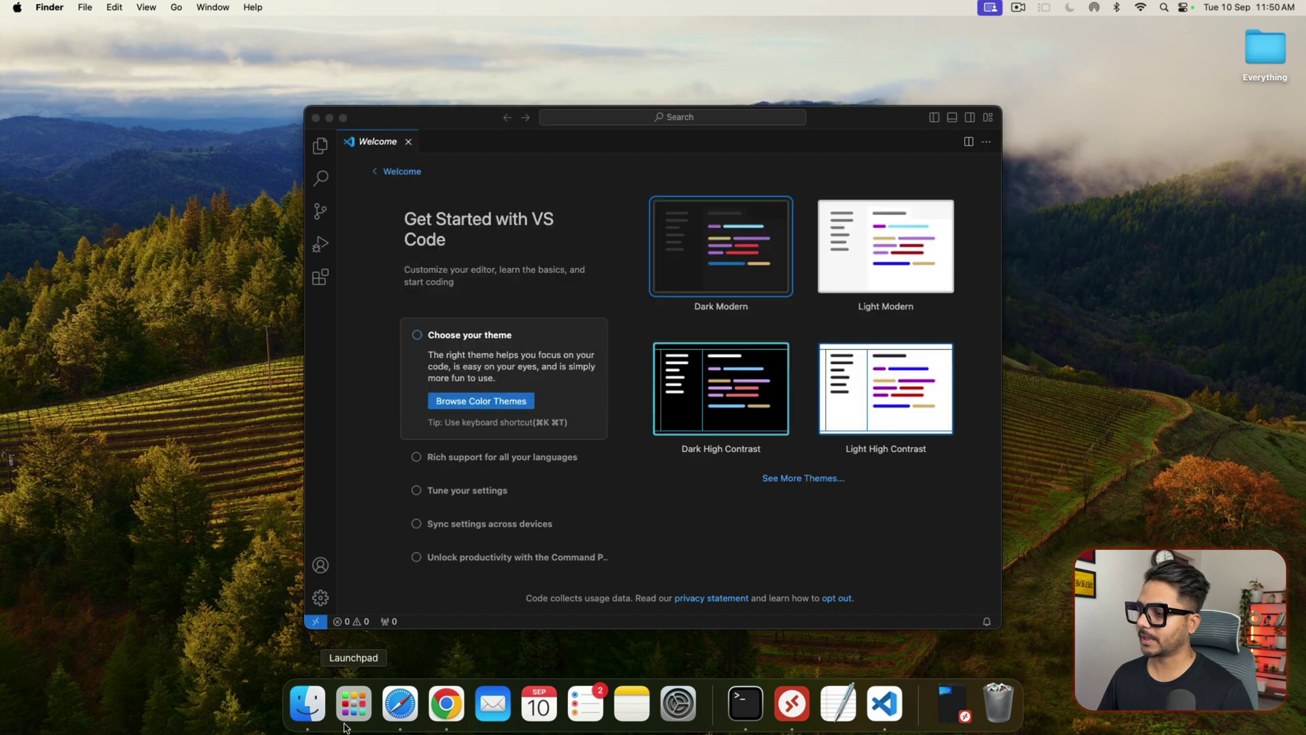
Look through the Launchpad pages for Visual Studio Code, and return to the desktop
{"action": "left_click", "coordinate": [353, 703]}
{"action": "scroll", "coordinate": [695, 558], "scroll_direction": "right", "scroll_amount": 3}
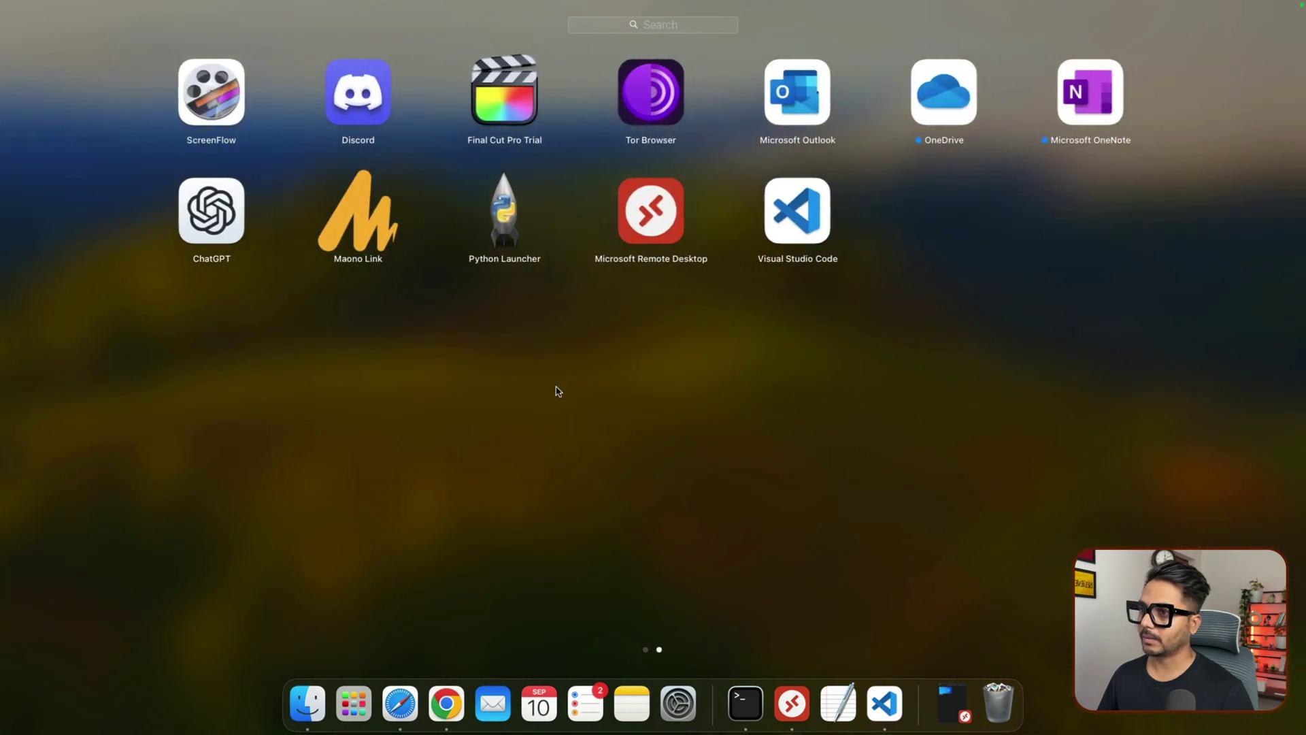
{"action": "scroll", "coordinate": [820, 405], "scroll_direction": "left", "scroll_amount": 3}
{"action": "left_click", "coordinate": [1239, 333]}
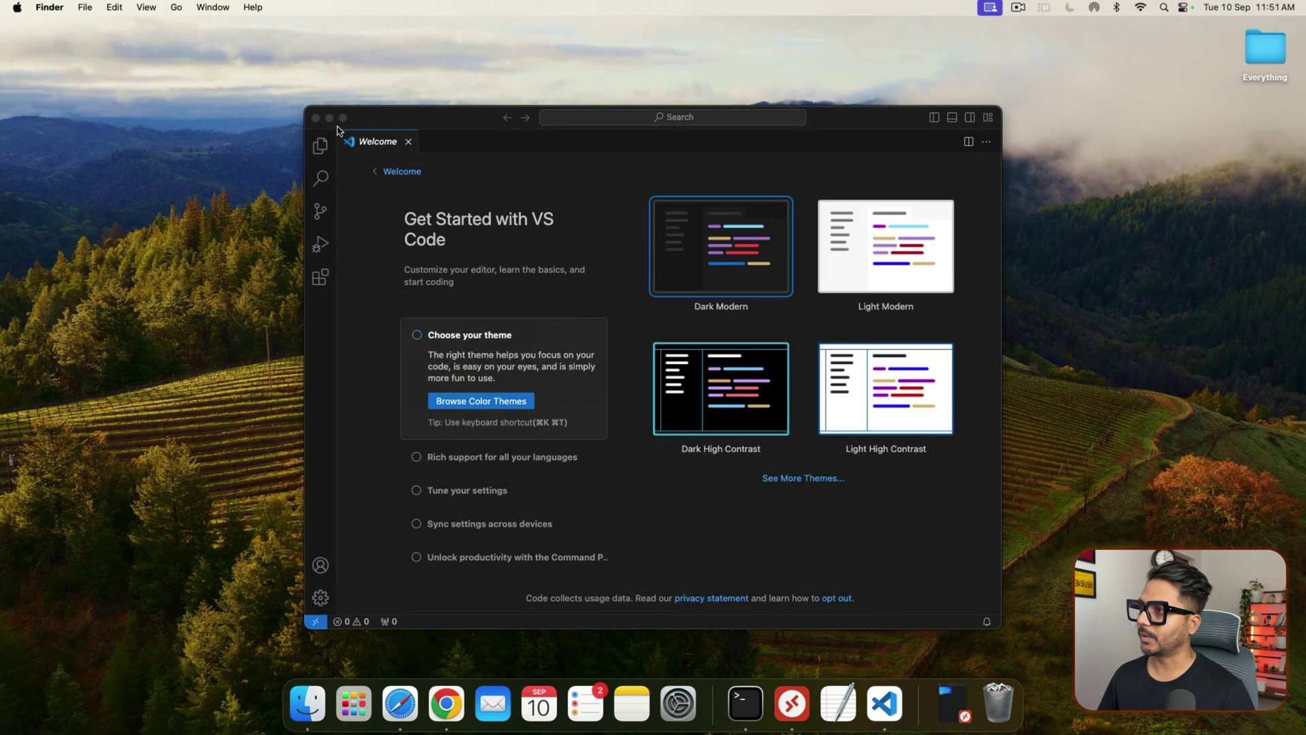
Make the Visual Studio Code window full screen and choose the Dark Modern color theme
{"action": "left_click", "coordinate": [343, 119]}
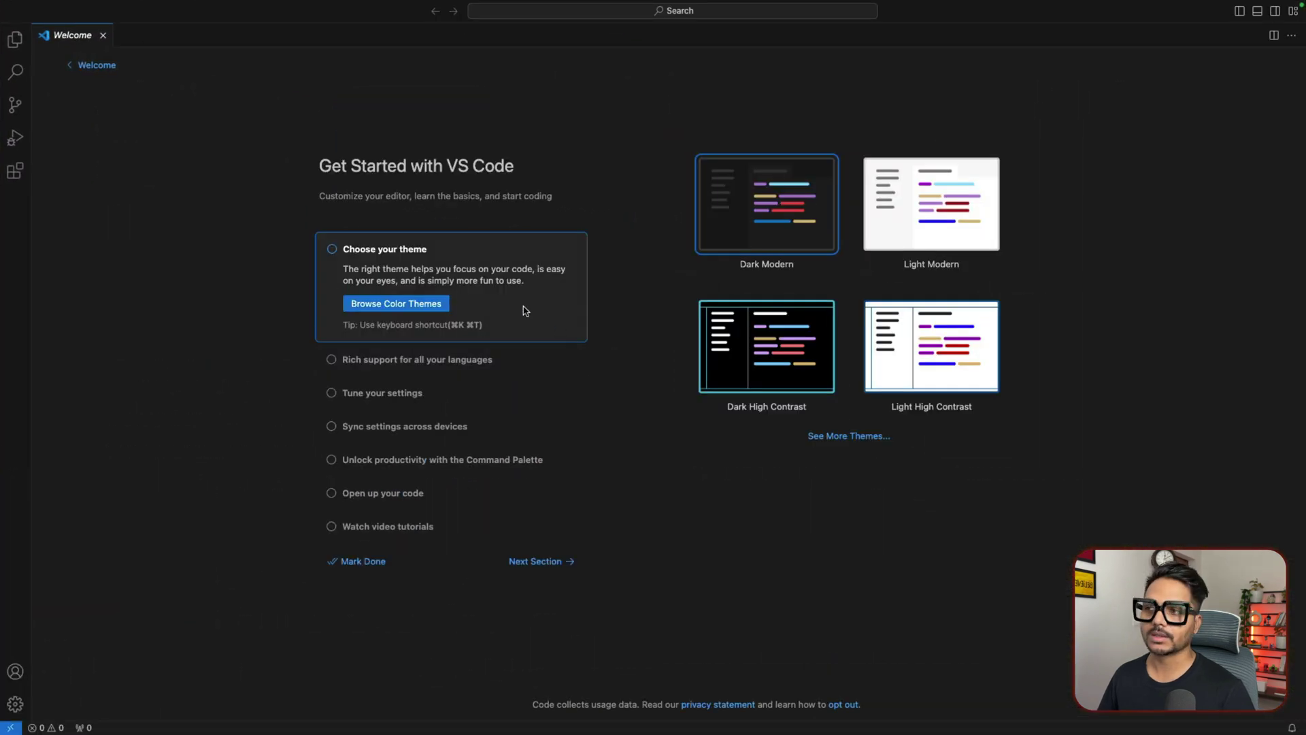
{"action": "left_click", "coordinate": [412, 305]}
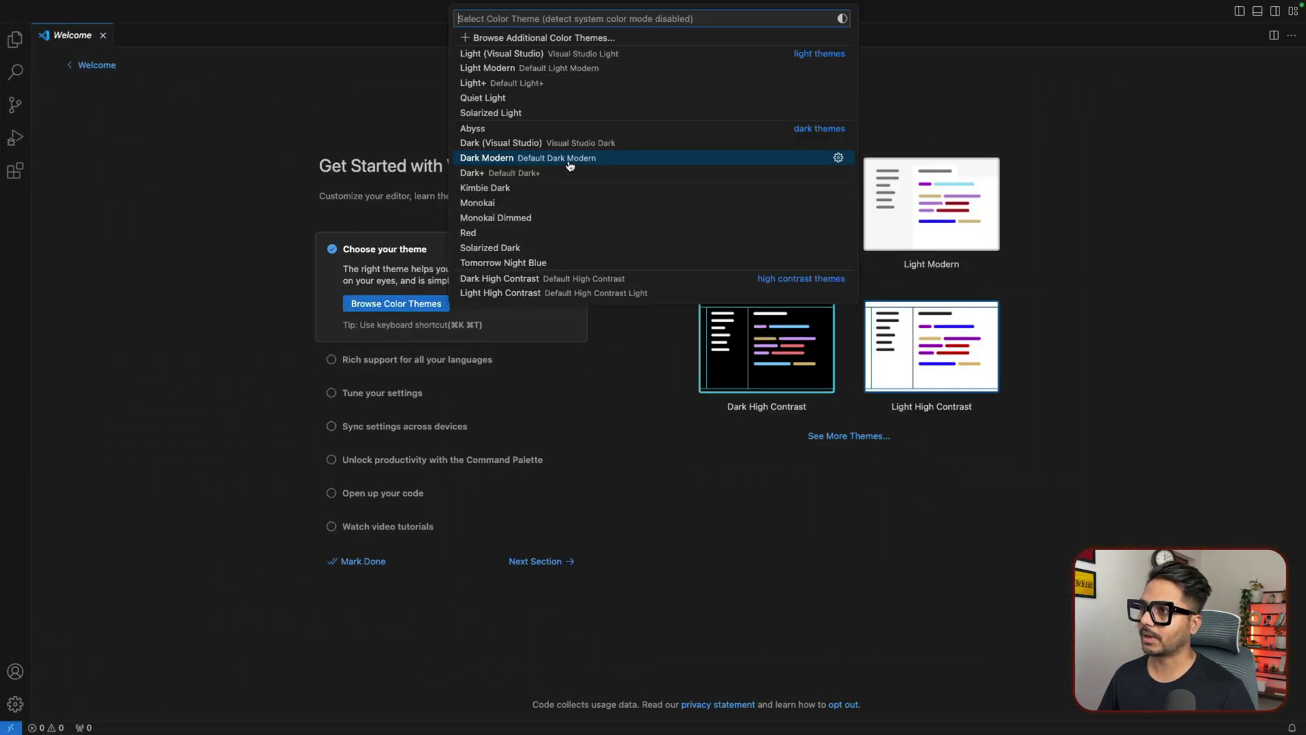
{"action": "left_click", "coordinate": [563, 161]}
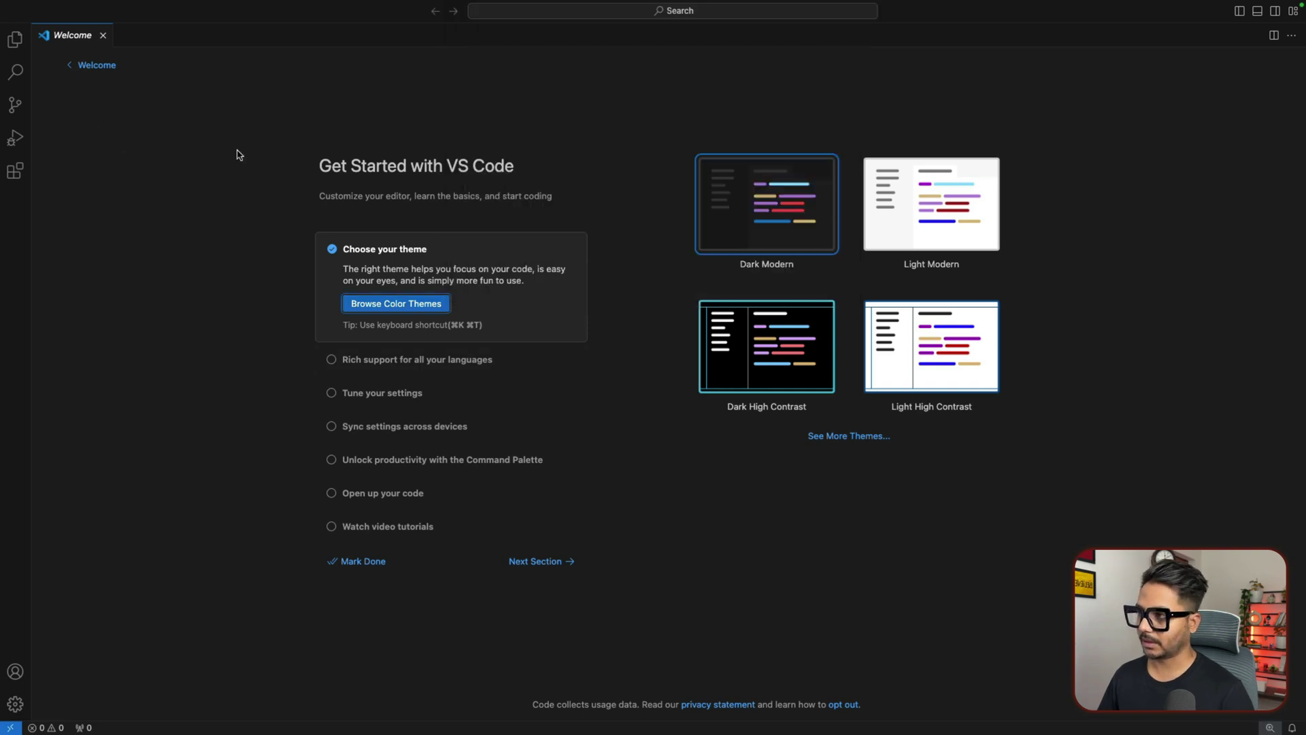
Enlarge the Visual Studio Code interface by two zoom levels and close the Welcome page
{"action": "key", "text": "super+equal"}
{"action": "key", "text": "super+equal"}
{"action": "key", "text": "super+equal"}
{"action": "key", "text": "super+minus"}
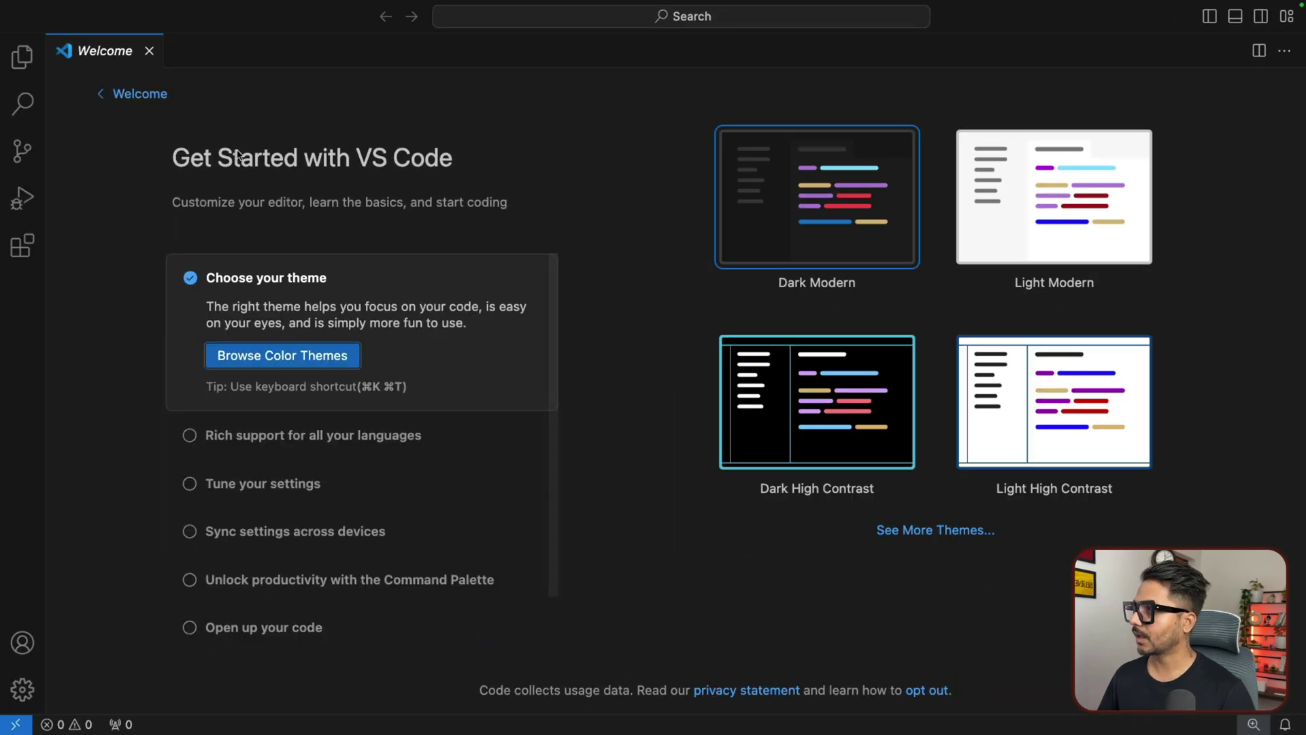
{"action": "left_click", "coordinate": [150, 52]}
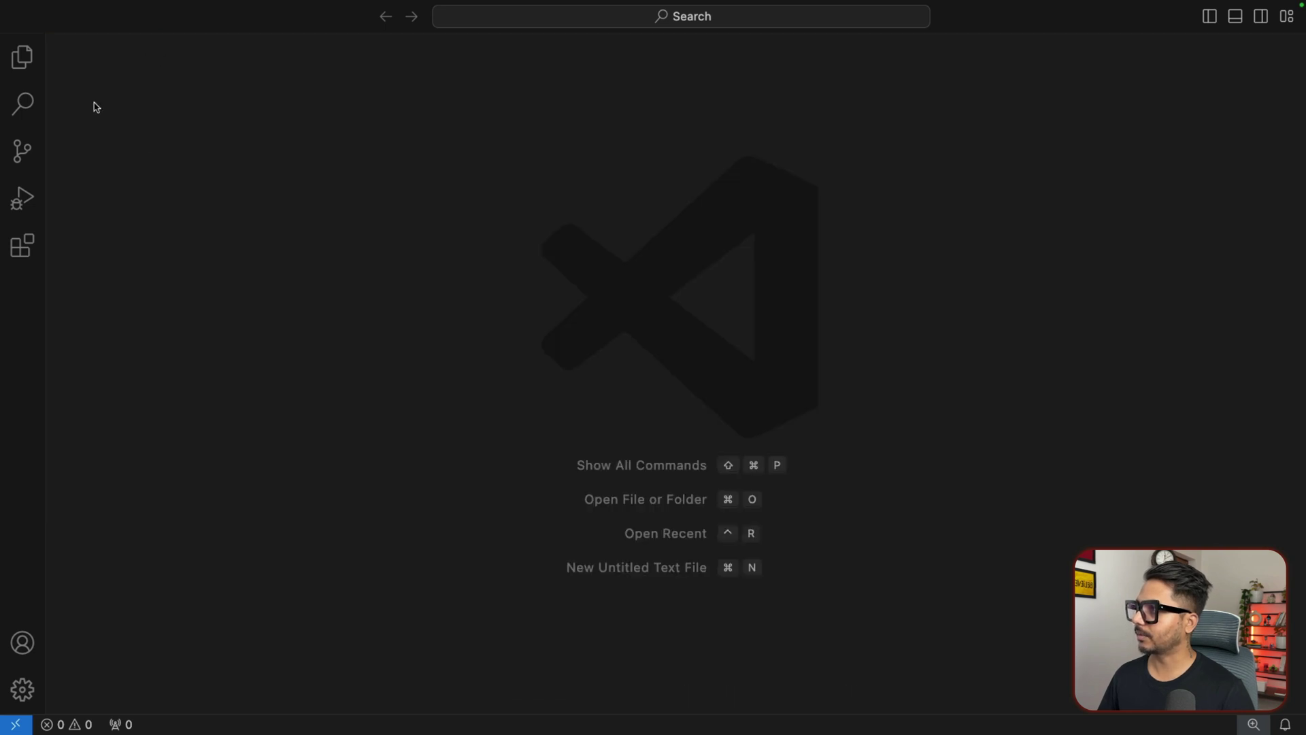
Show the file Explorer view and briefly look at the command search options
{"action": "left_click", "coordinate": [23, 64]}
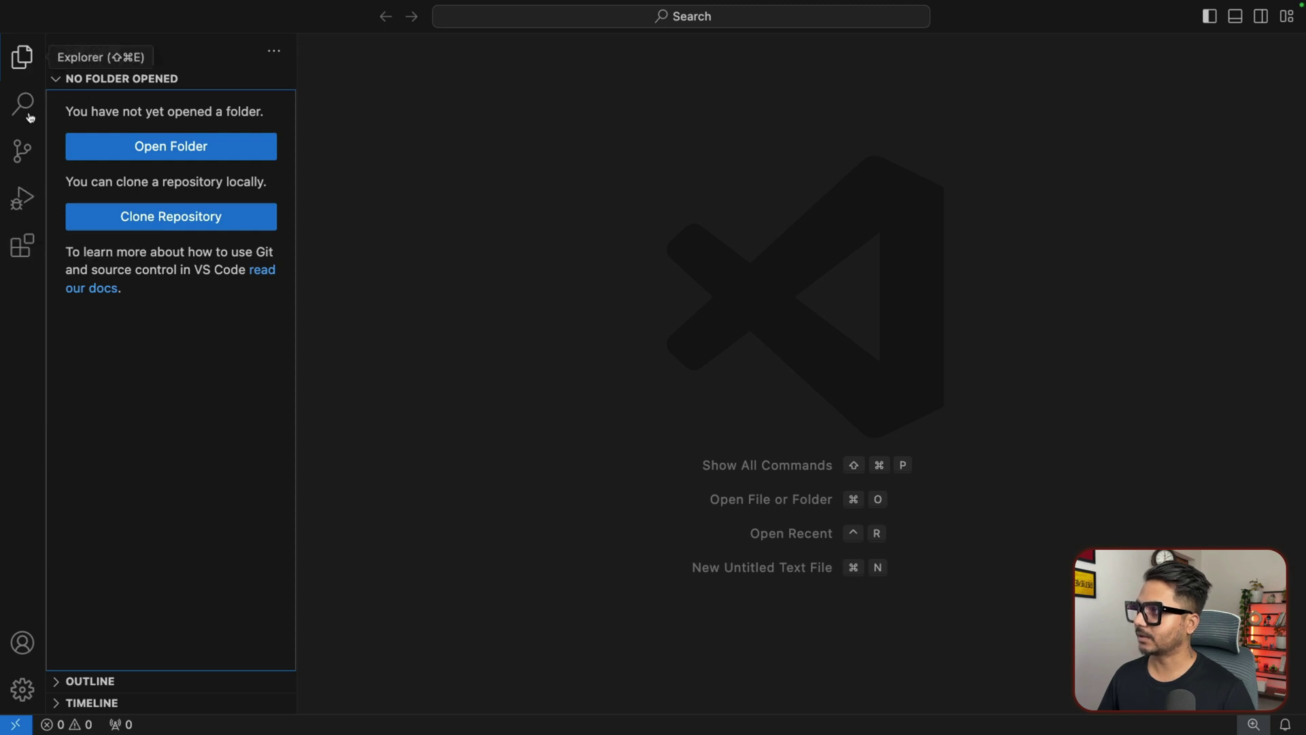
{"action": "left_click", "coordinate": [719, 18]}
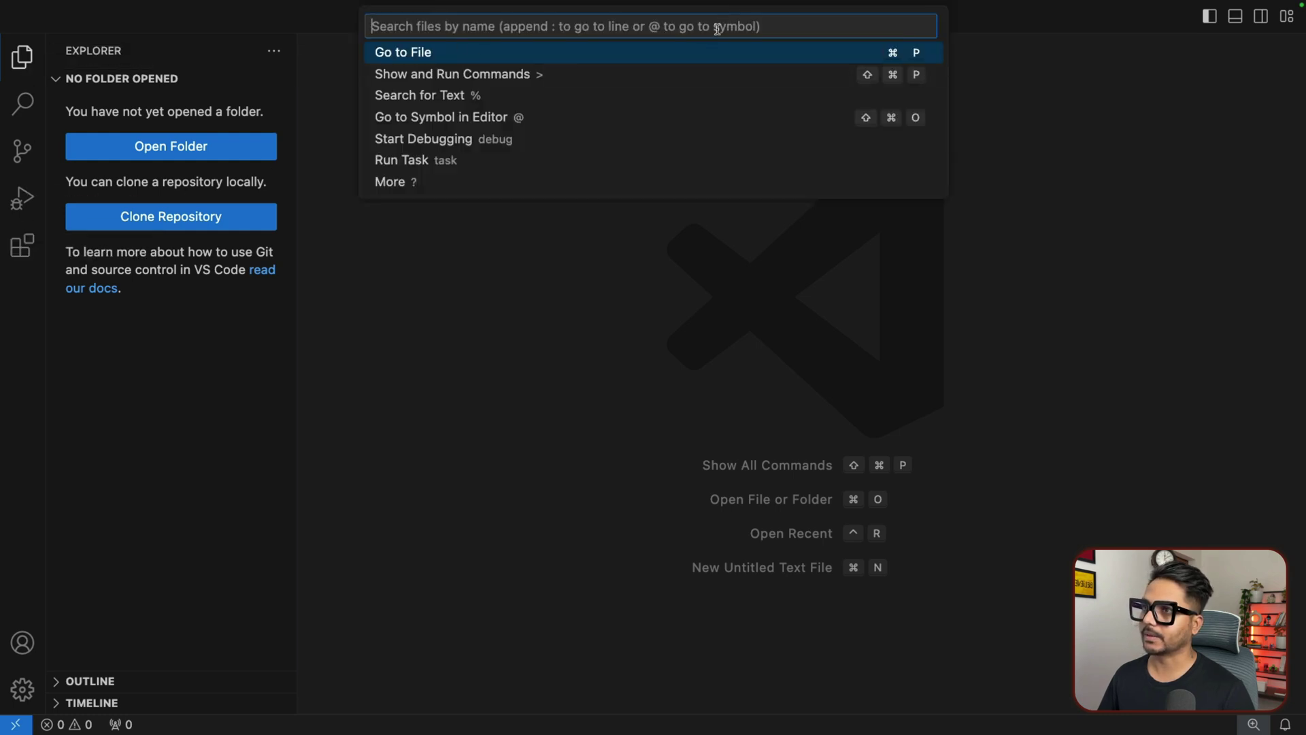
{"action": "left_click", "coordinate": [25, 60]}
{"action": "left_click", "coordinate": [25, 62]}
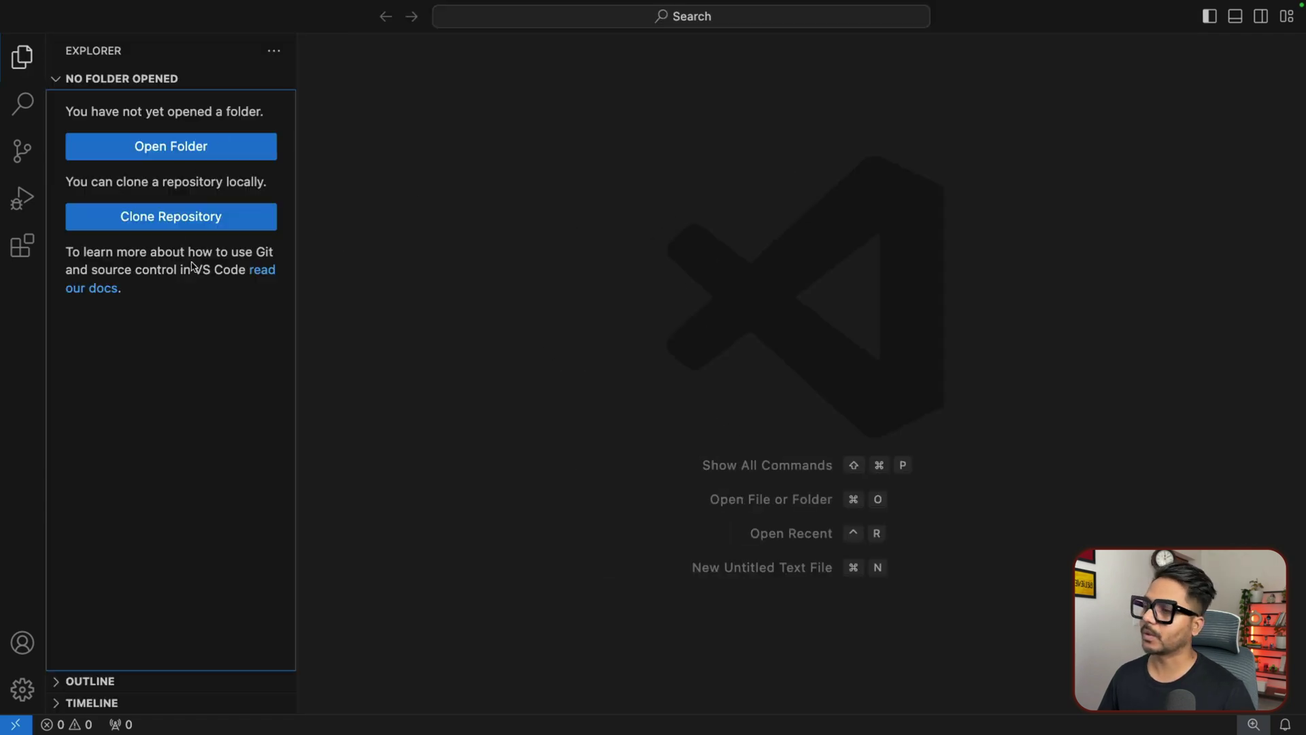
Open the 30_days_python folder, found under the Currently Working tag, as the project folder
{"action": "left_click", "coordinate": [181, 146]}
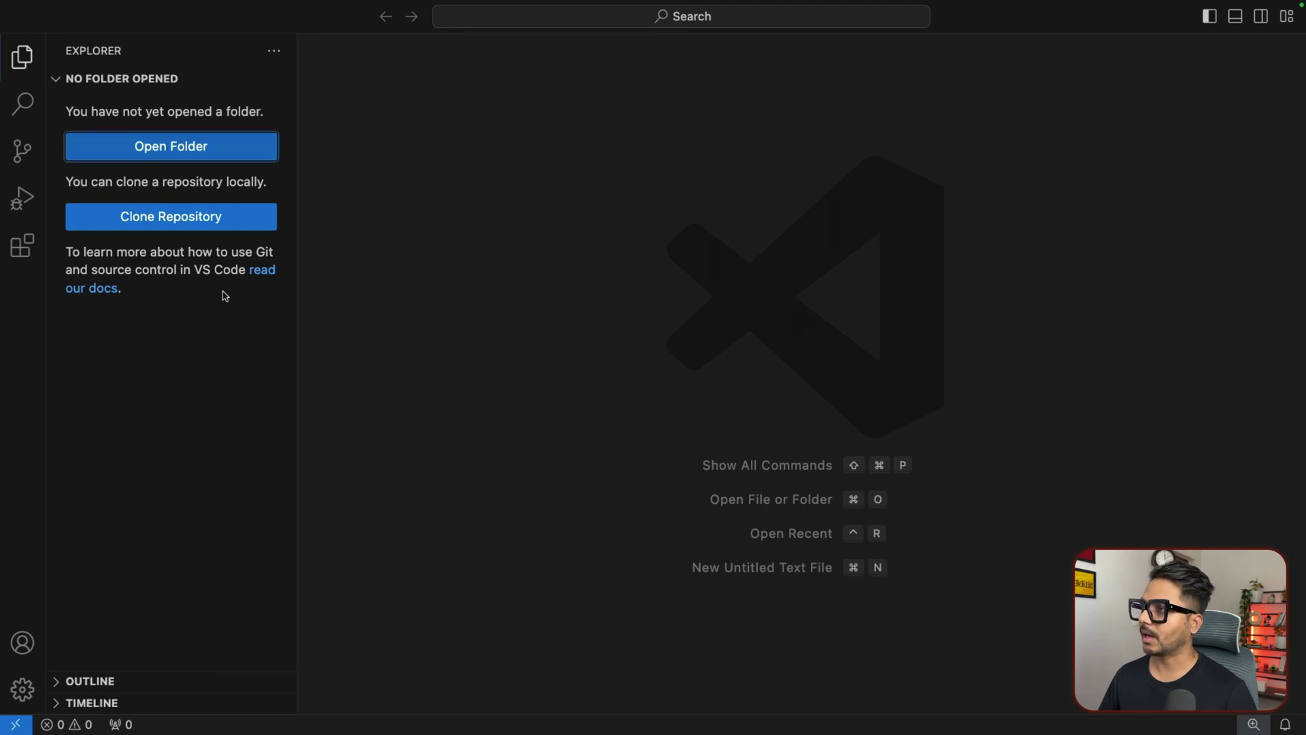
{"action": "left_click", "coordinate": [190, 151]}
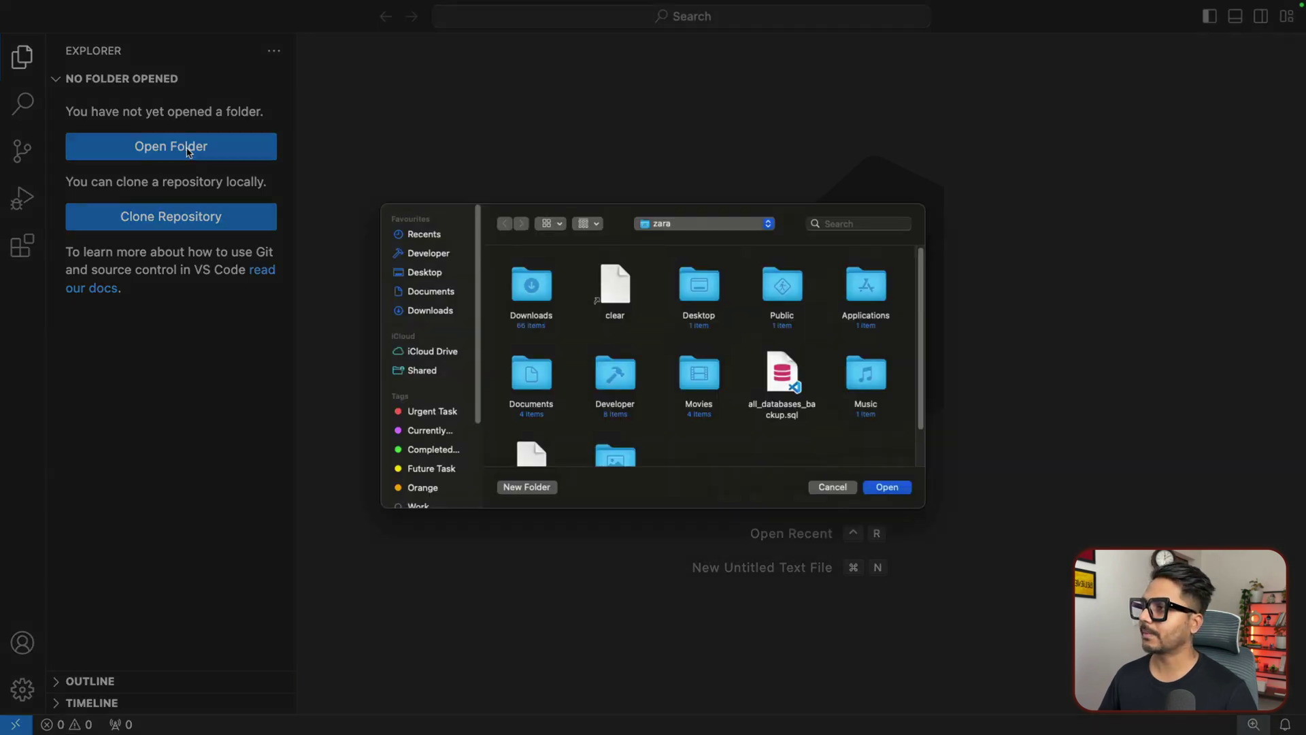
{"action": "left_click", "coordinate": [417, 437]}
{"action": "left_click", "coordinate": [528, 318]}
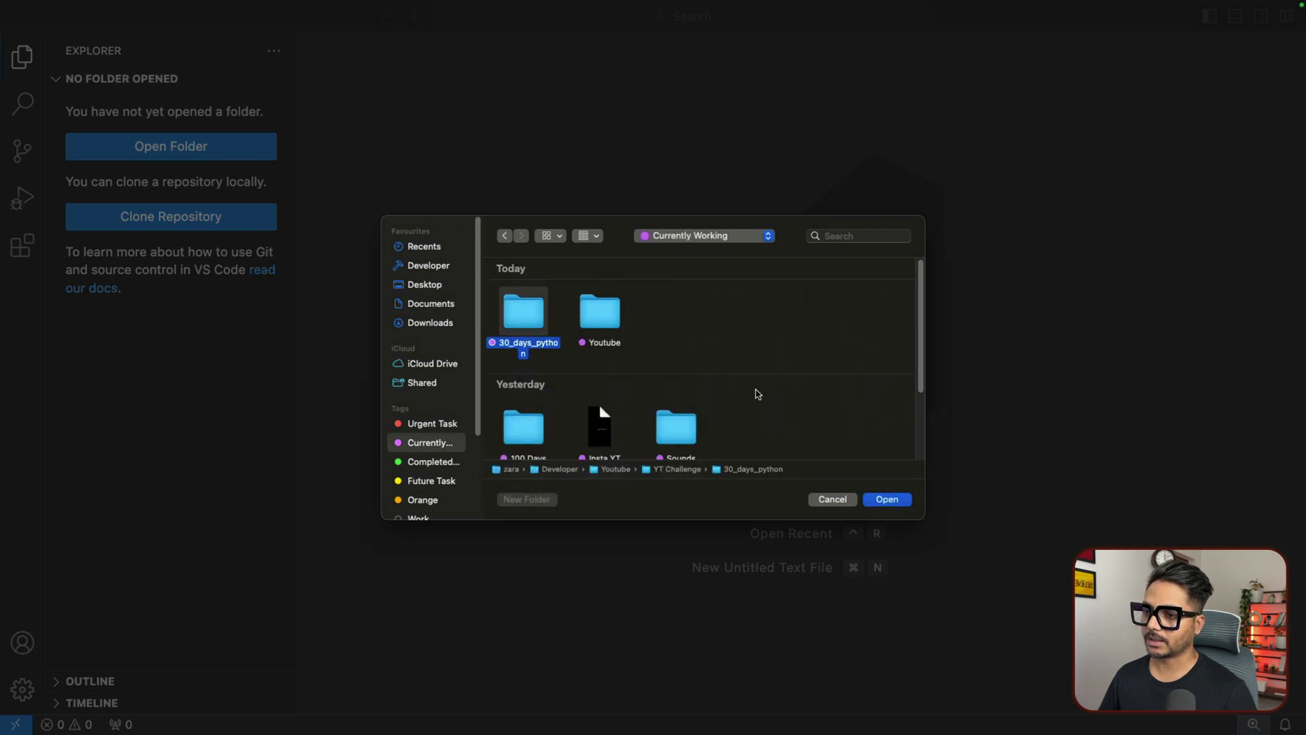
{"action": "left_click", "coordinate": [887, 501]}
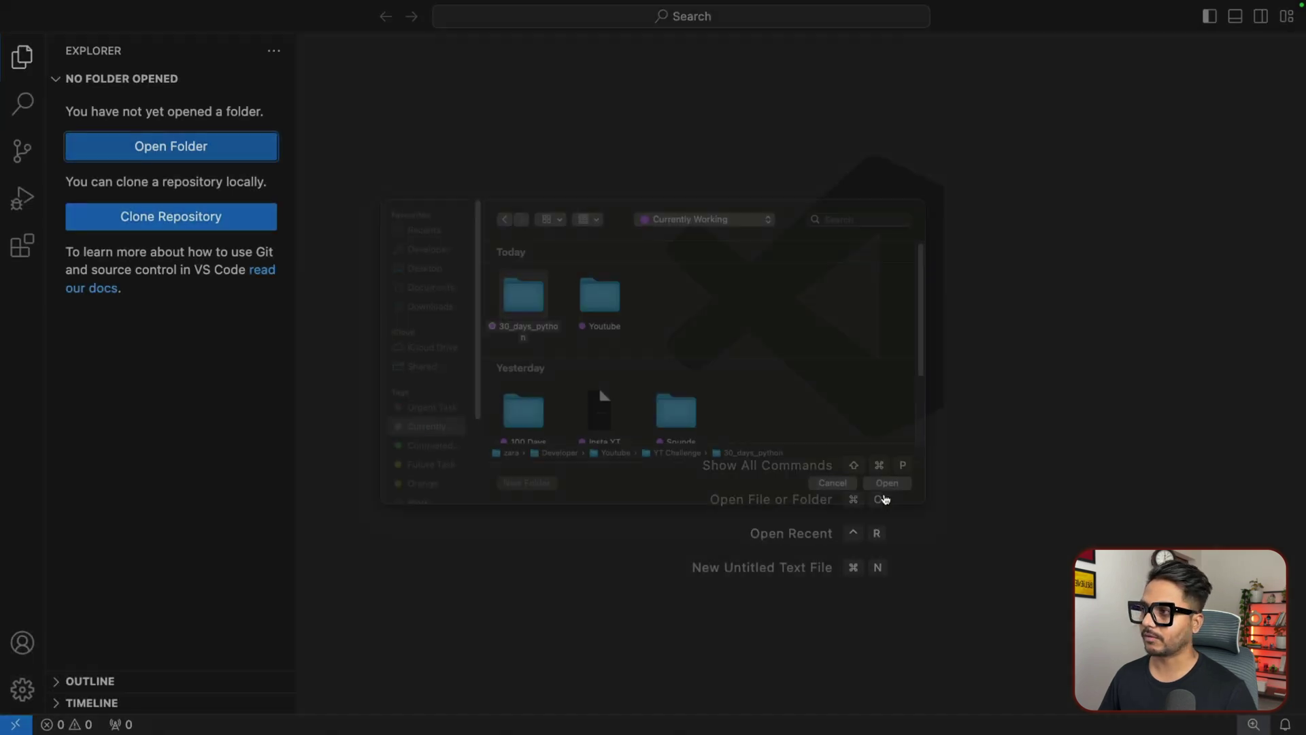
{"action": "left_click", "coordinate": [543, 439]}
{"action": "left_click", "coordinate": [773, 483]}
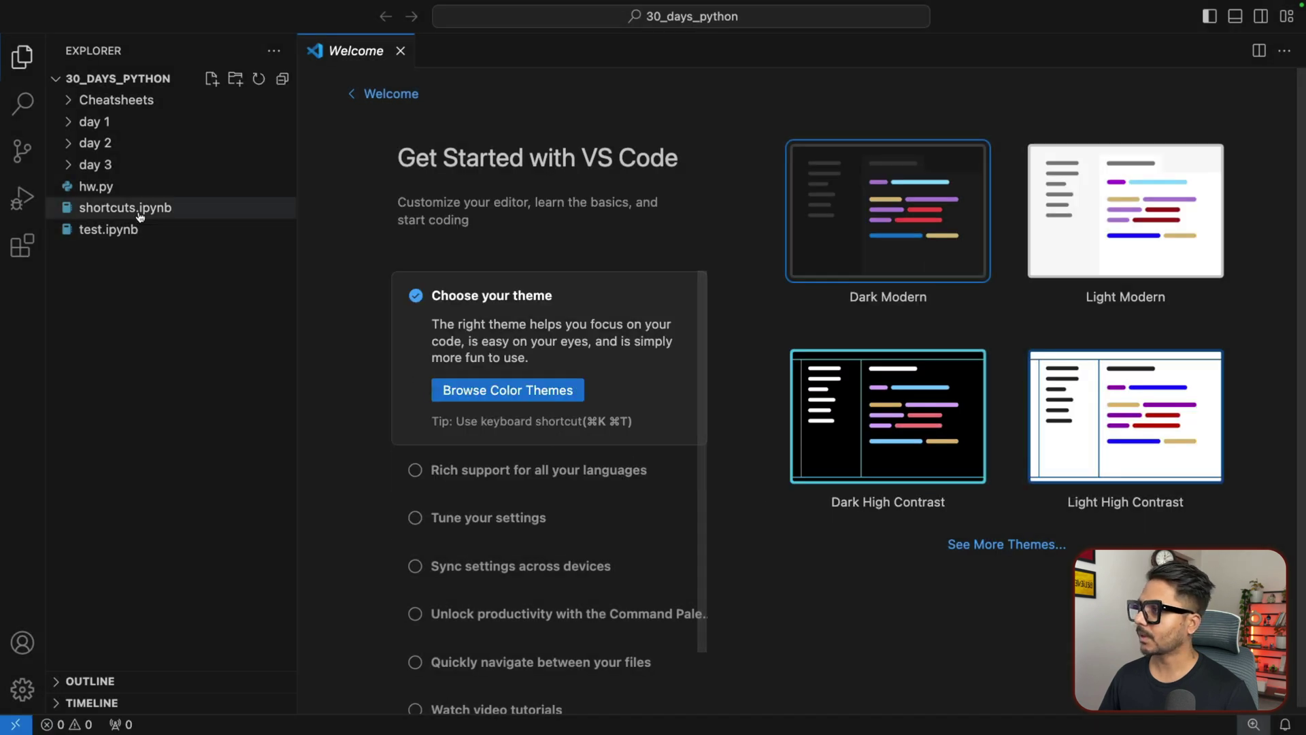
Close the Welcome page and open a new integrated terminal in the project folder
{"action": "left_click", "coordinate": [400, 50]}
{"action": "mouse_move", "coordinate": [193, 5]}
{"action": "left_click", "coordinate": [291, 7]}
{"action": "left_click", "coordinate": [487, 222]}
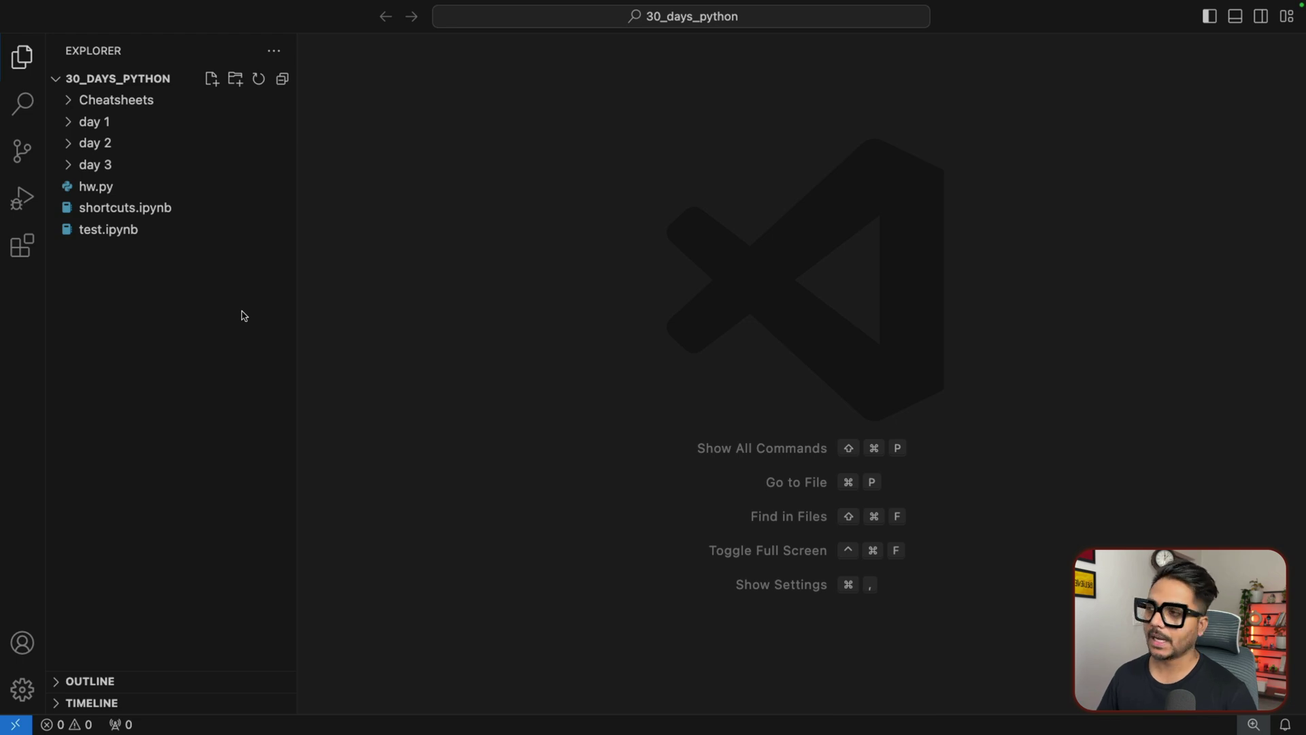
{"action": "mouse_move", "coordinate": [232, 5]}
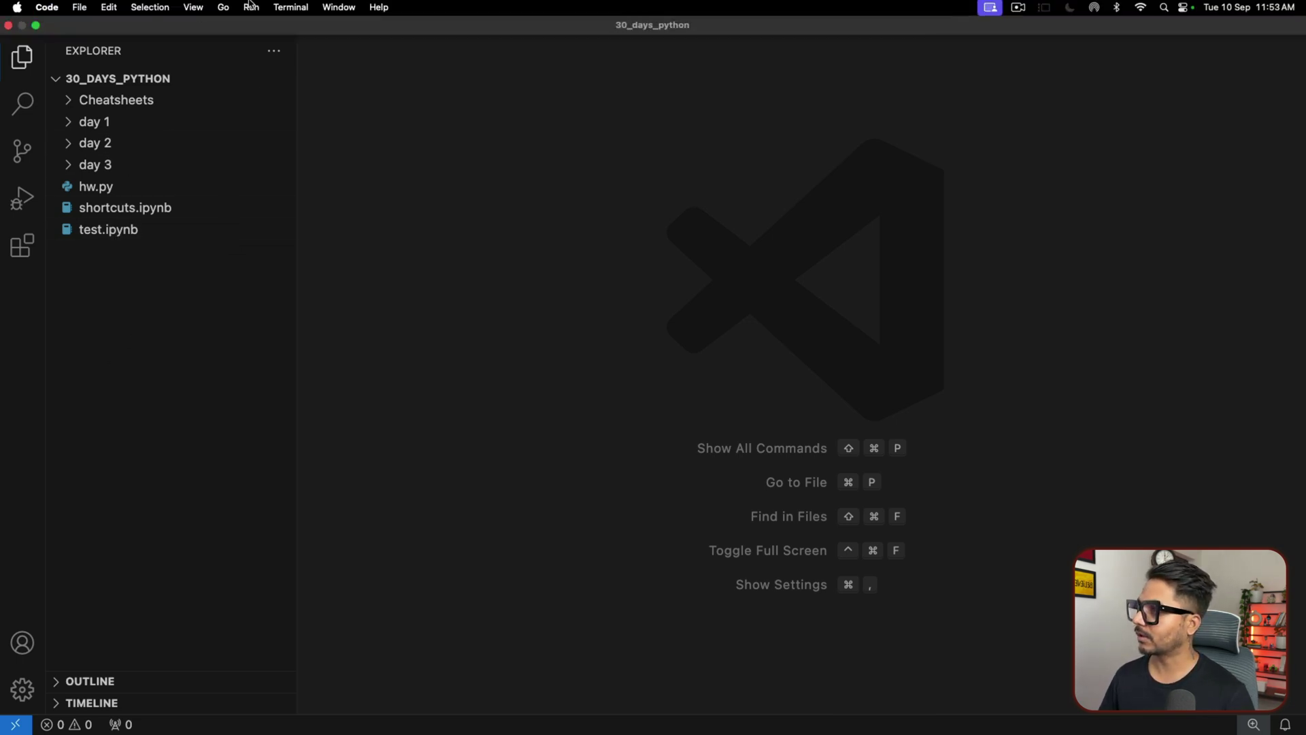
{"action": "left_click", "coordinate": [292, 7]}
{"action": "left_click", "coordinate": [303, 27]}
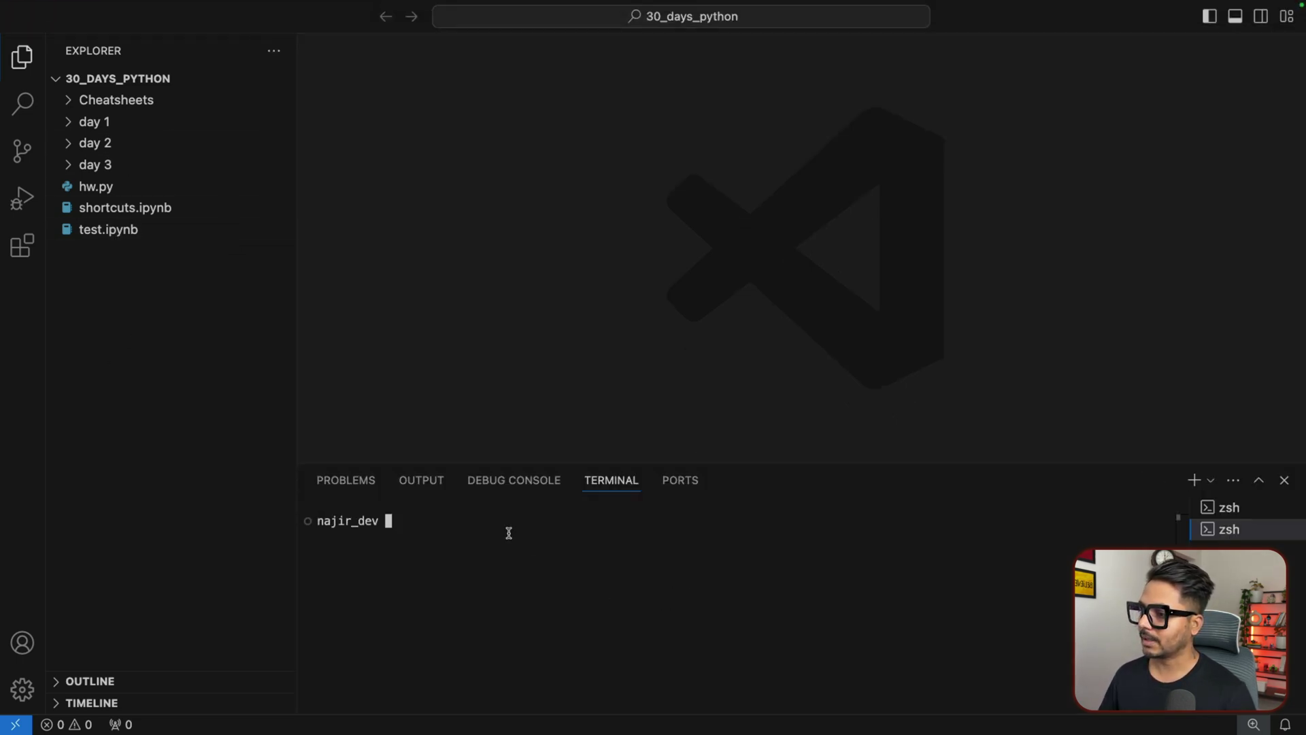
Check the Python version in the terminal with python -V
{"action": "type", "text": "pythohn"}
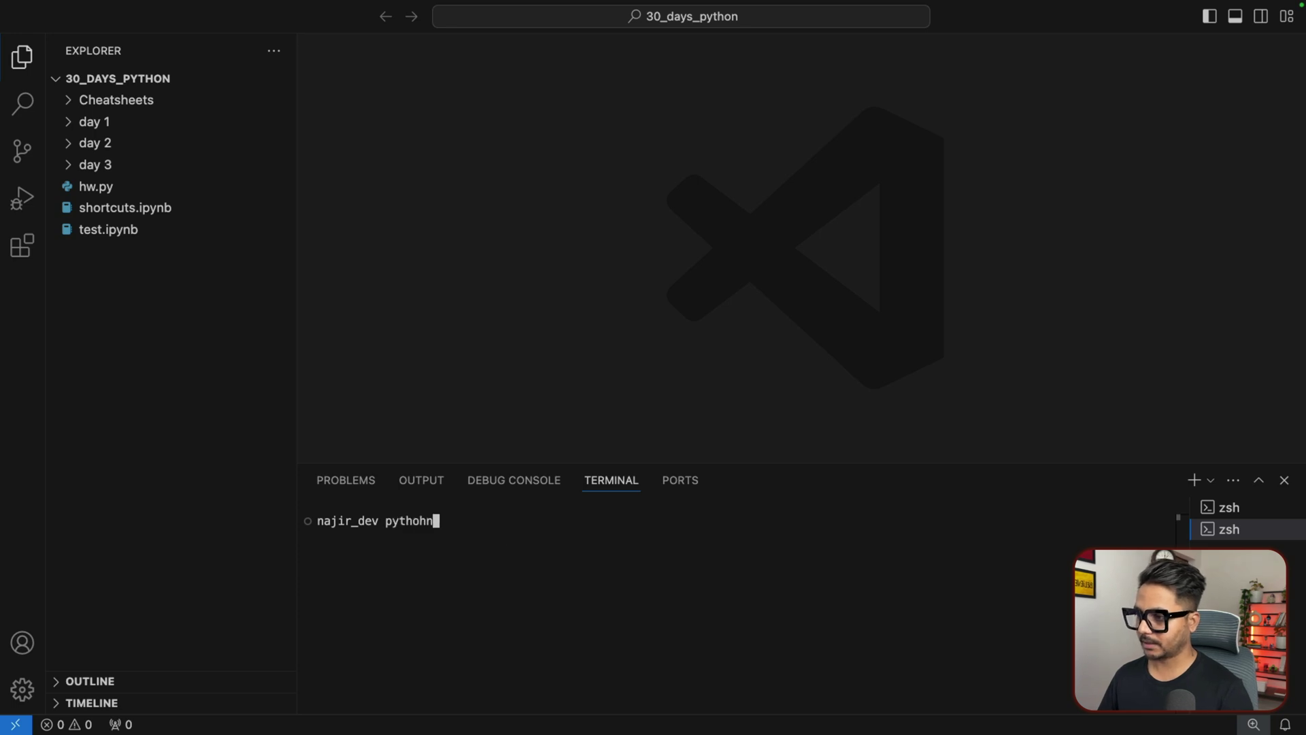
{"action": "key", "text": "BackSpace"}
{"action": "key", "text": "BackSpace"}
{"action": "type", "text": "n -V"}
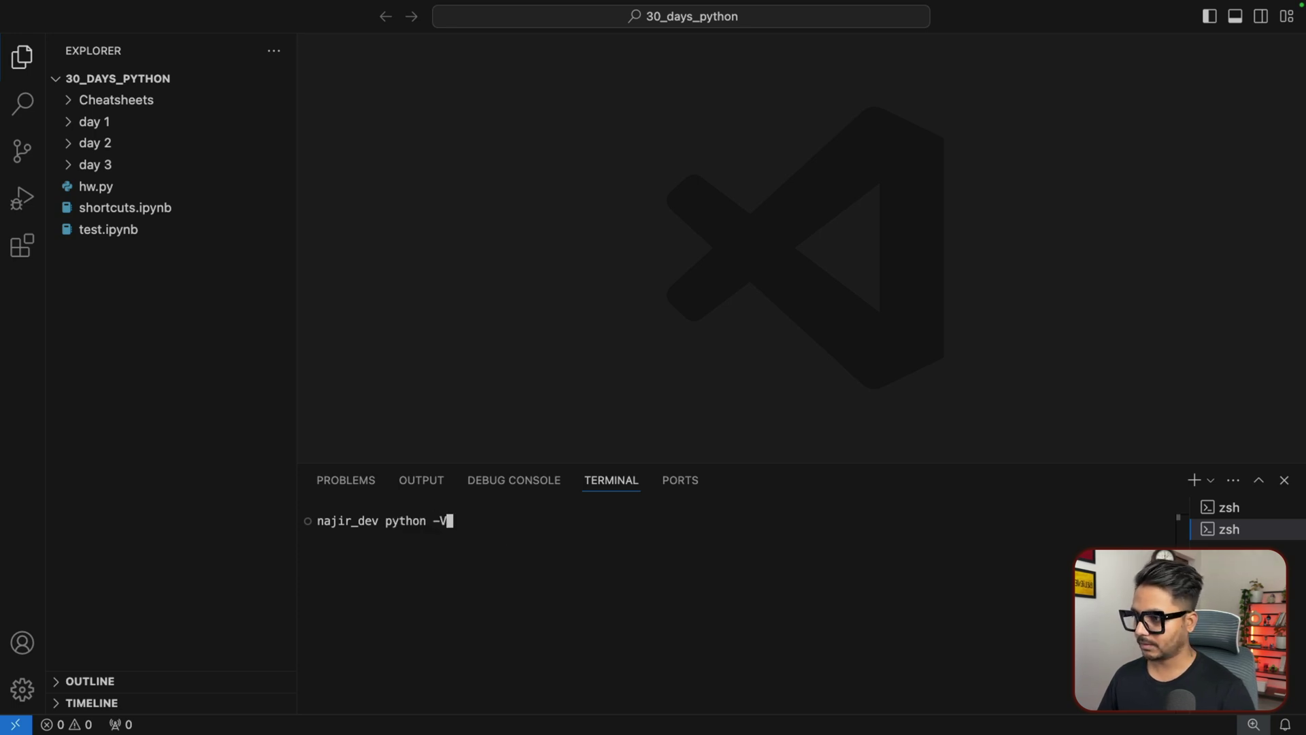
{"action": "key", "text": "Return"}
{"action": "left_click_drag", "start_coordinate": [321, 535], "coordinate": [409, 537]}
{"action": "left_click", "coordinate": [407, 540]}
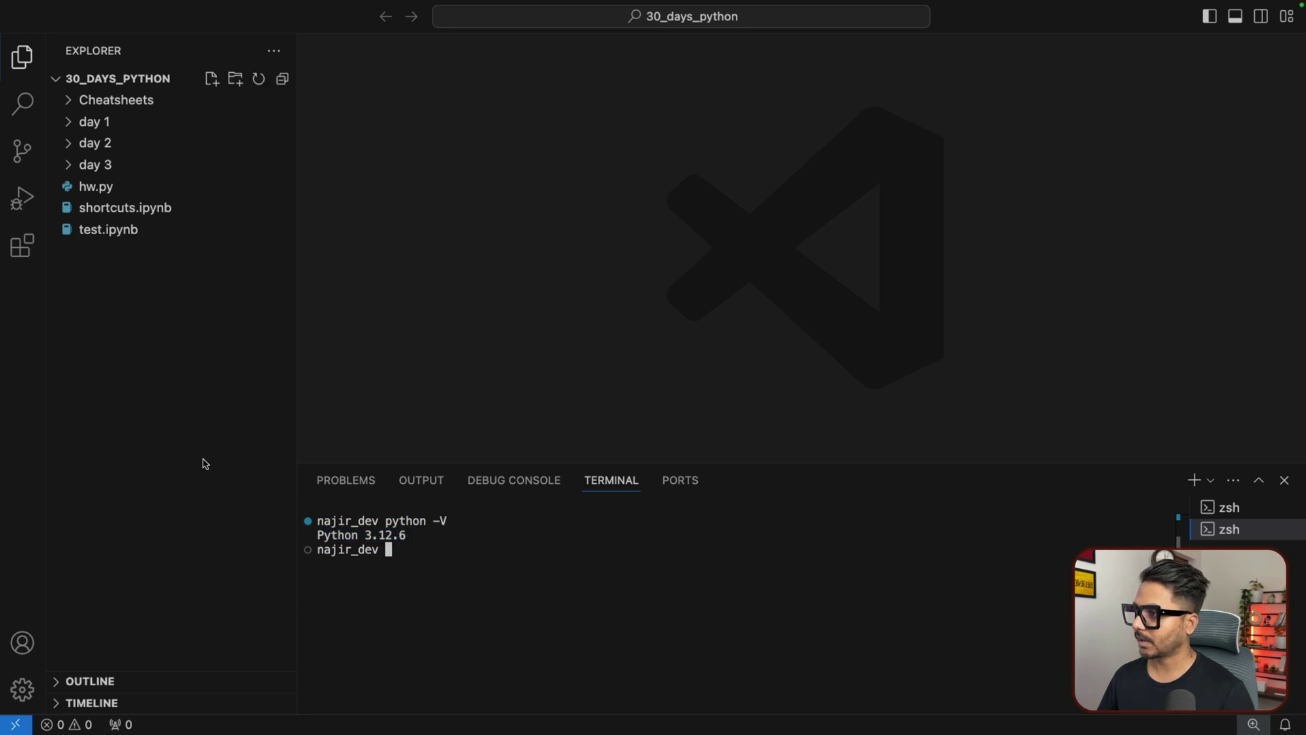
Run pip list to list the installed packages, and print the current directory with pwd
{"action": "type", "text": "pip liust"}
{"action": "key", "text": "Return"}
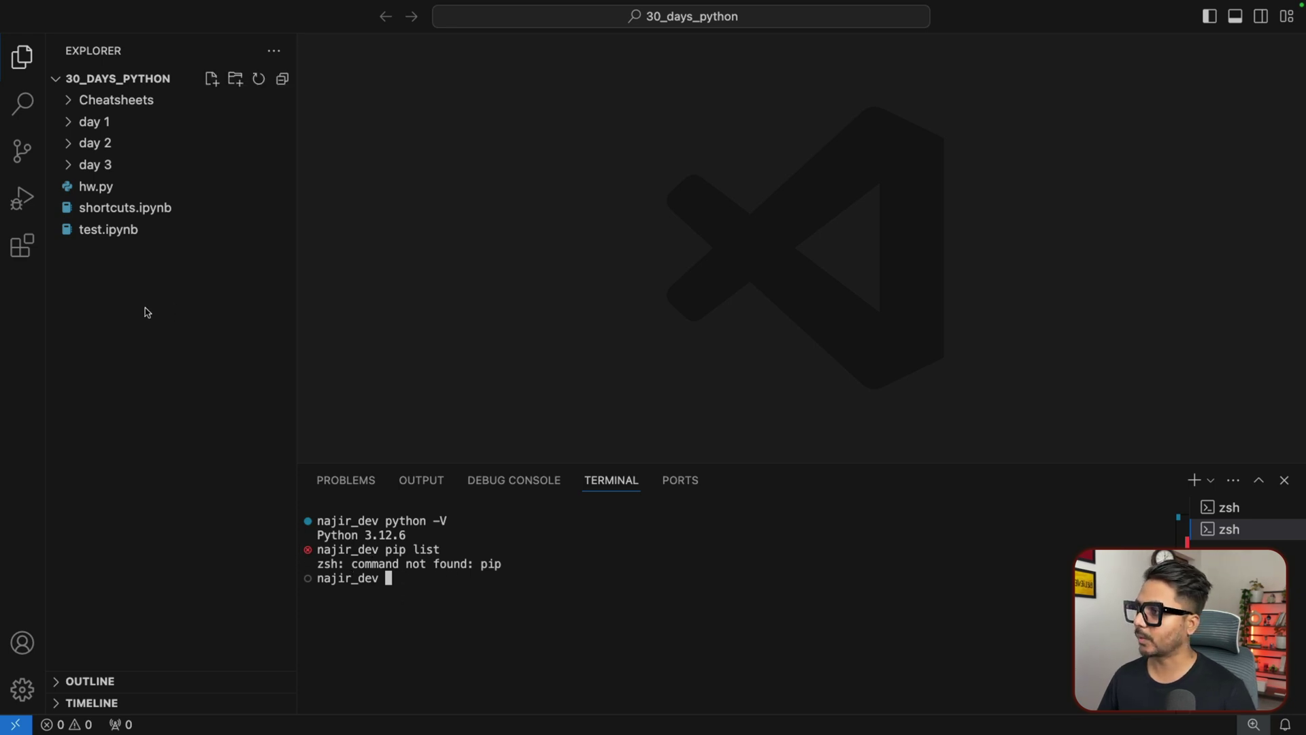
{"action": "type", "text": "pwd"}
{"action": "key", "text": "Return"}
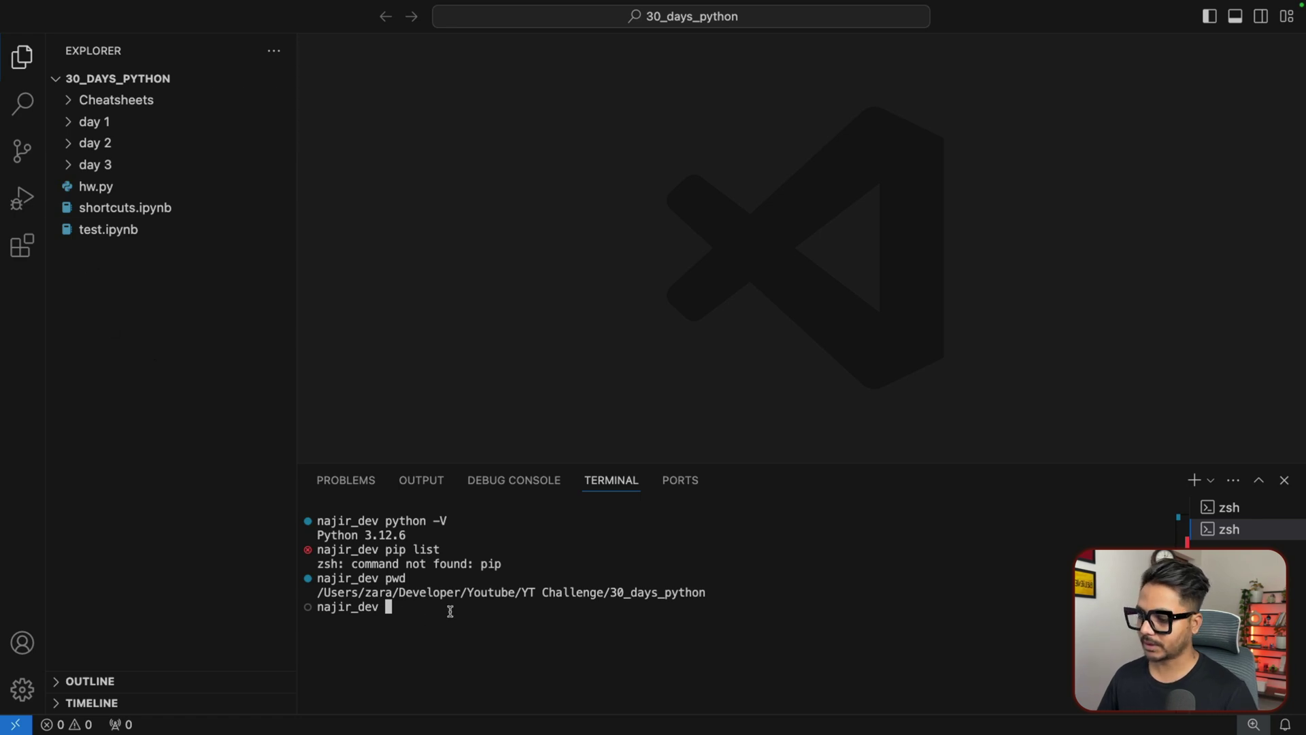
Create a virtual environment named my_venv in the project folder with python -m venv my_venv
{"action": "type", "text": "python -m venv"}
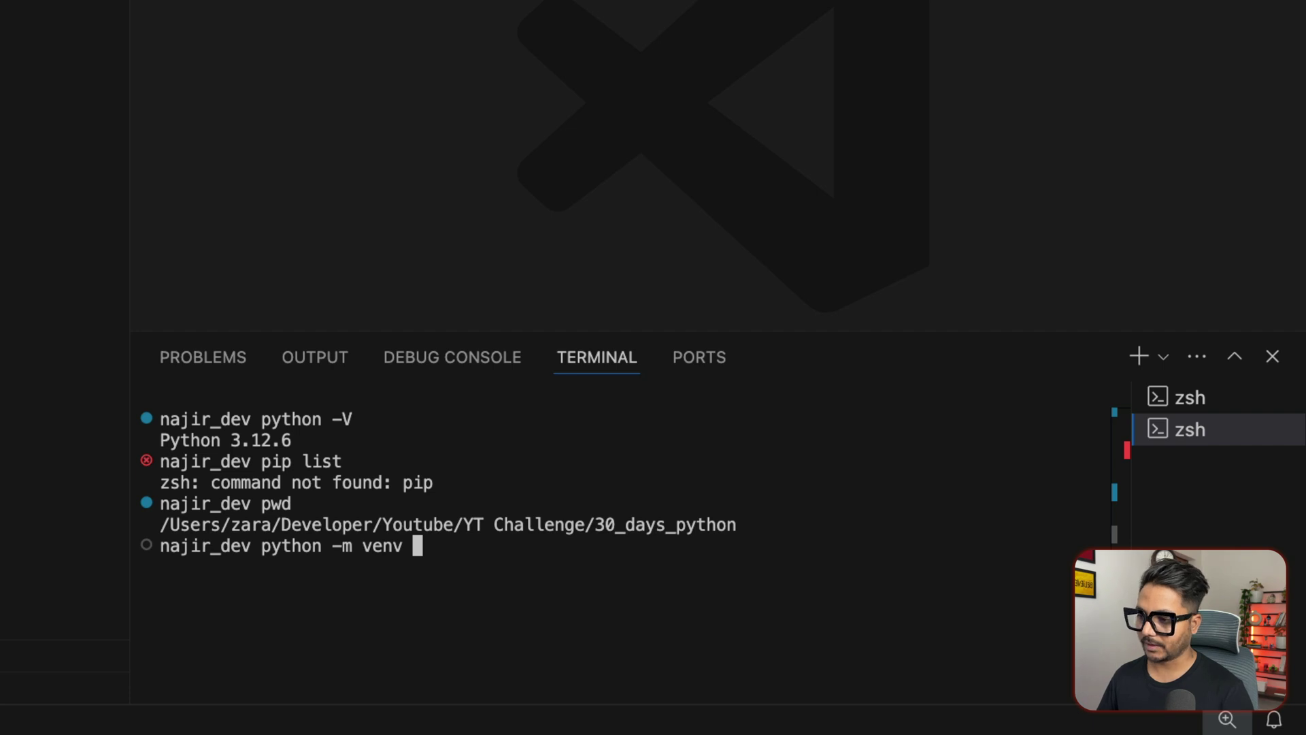
{"action": "type", "text": "my_venv"}
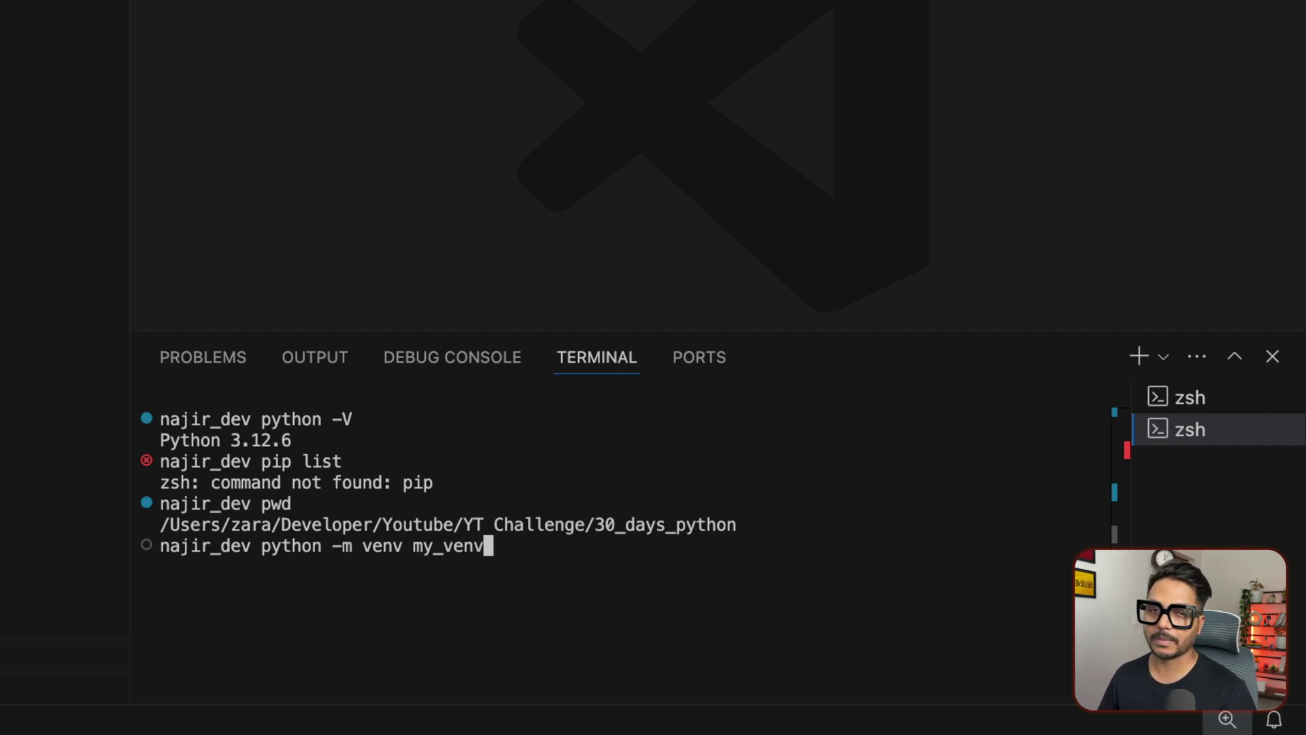
{"action": "key", "text": "Return"}
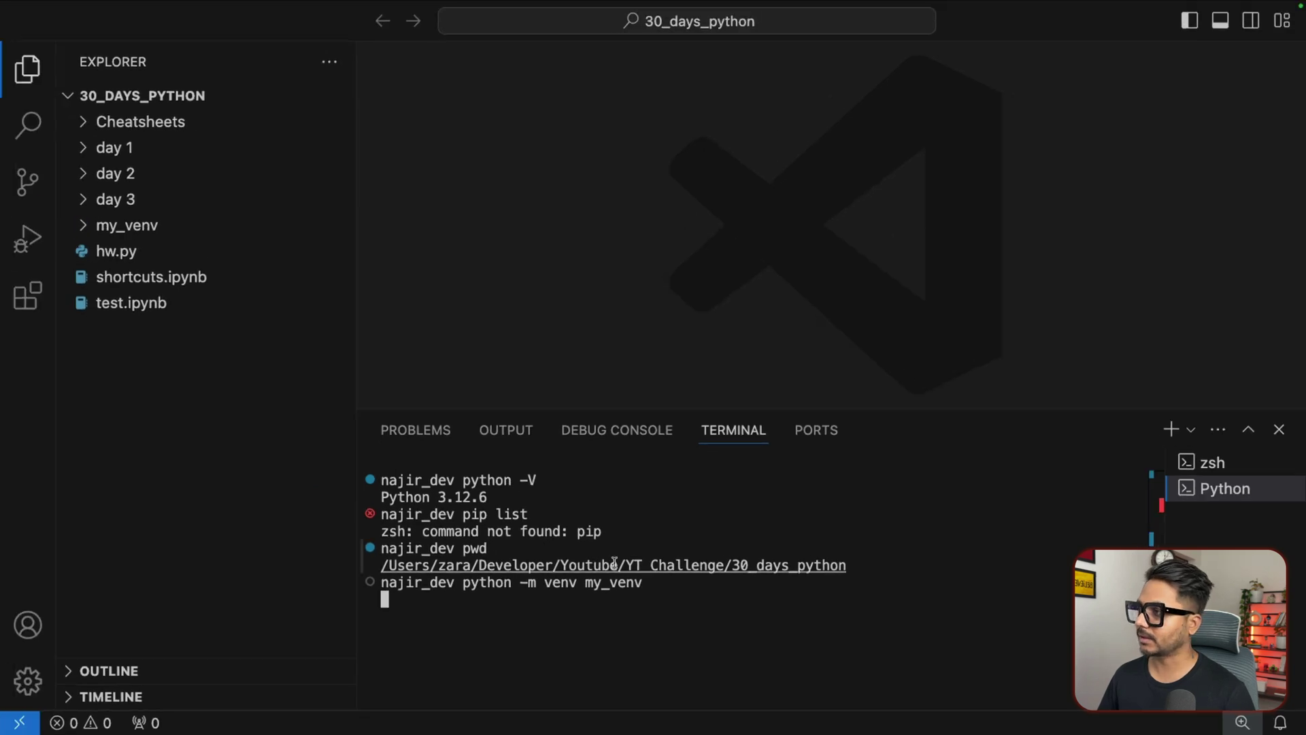
Examine the contents of the my_venv folder, including its lib subfolder, and collapse it again
{"action": "left_click", "coordinate": [87, 226]}
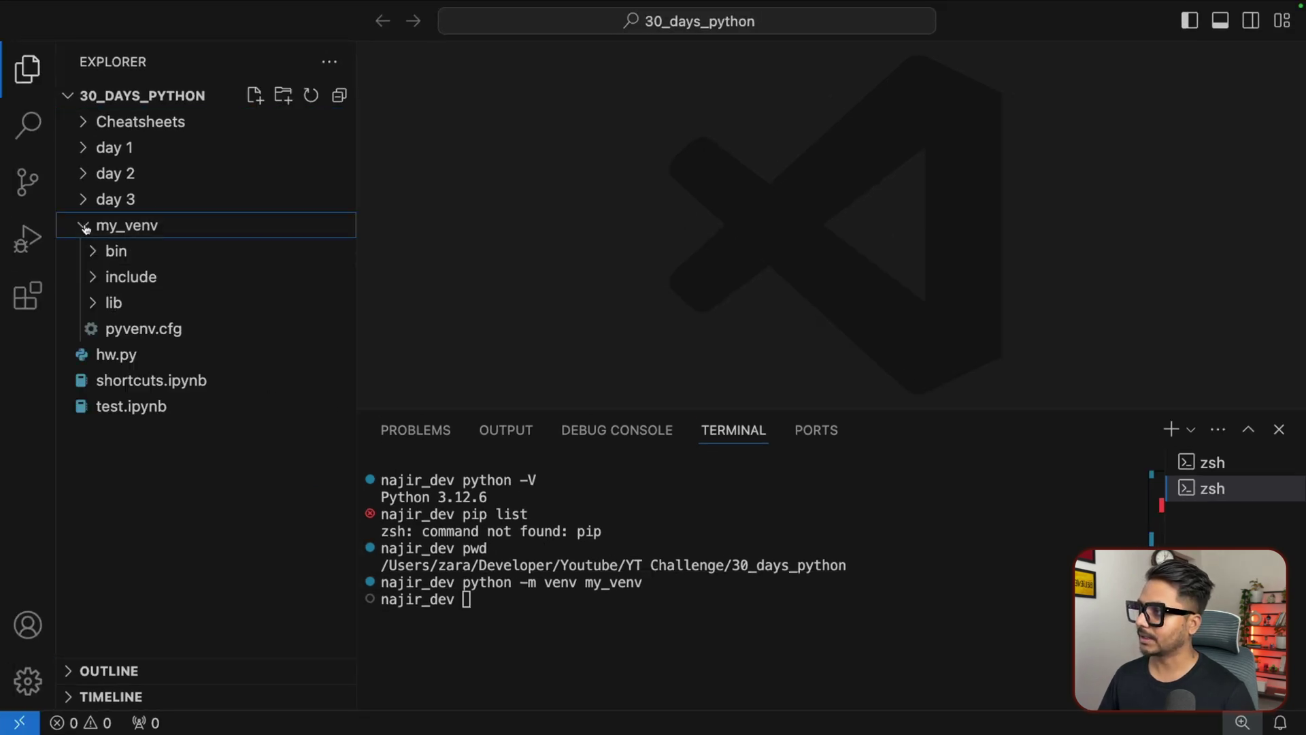
{"action": "left_click", "coordinate": [91, 303]}
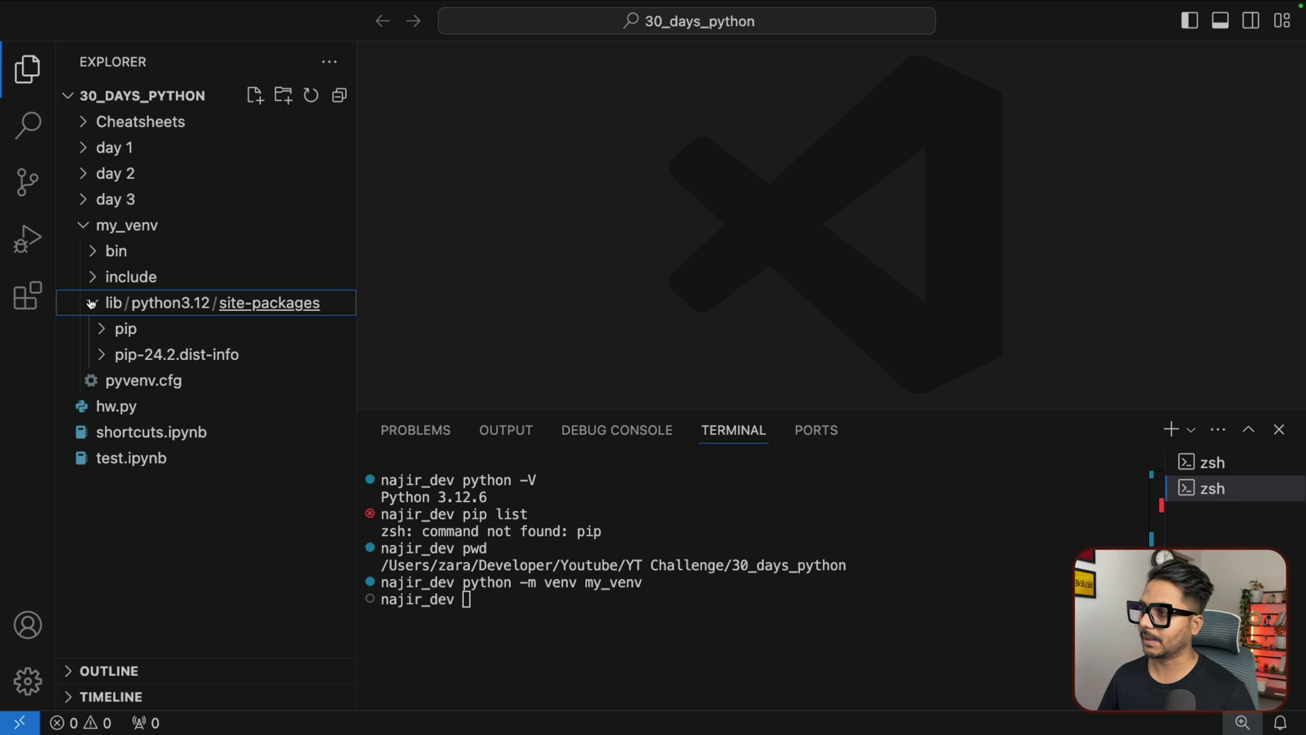
{"action": "left_click", "coordinate": [87, 225]}
{"action": "left_click", "coordinate": [519, 617]}
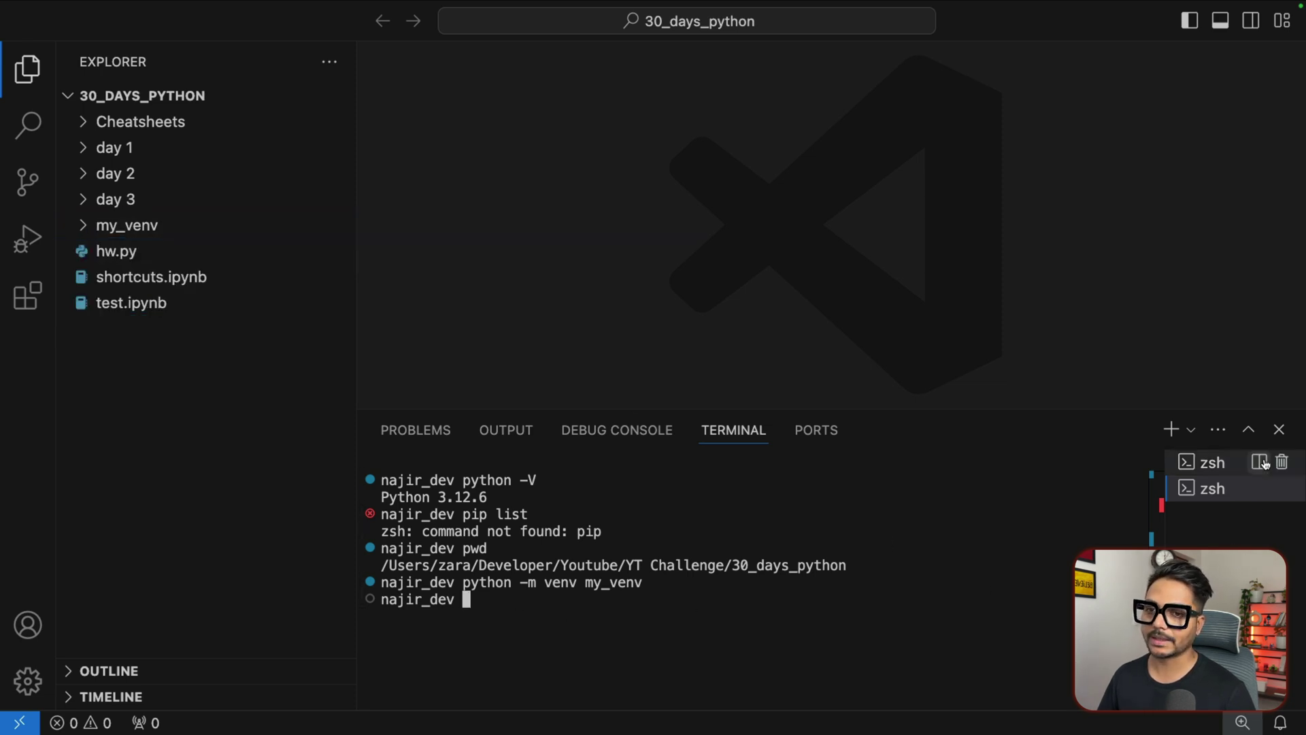
Replace the two open terminals with one new terminal, and hide the terminal panel
{"action": "mouse_move", "coordinate": [1292, 486]}
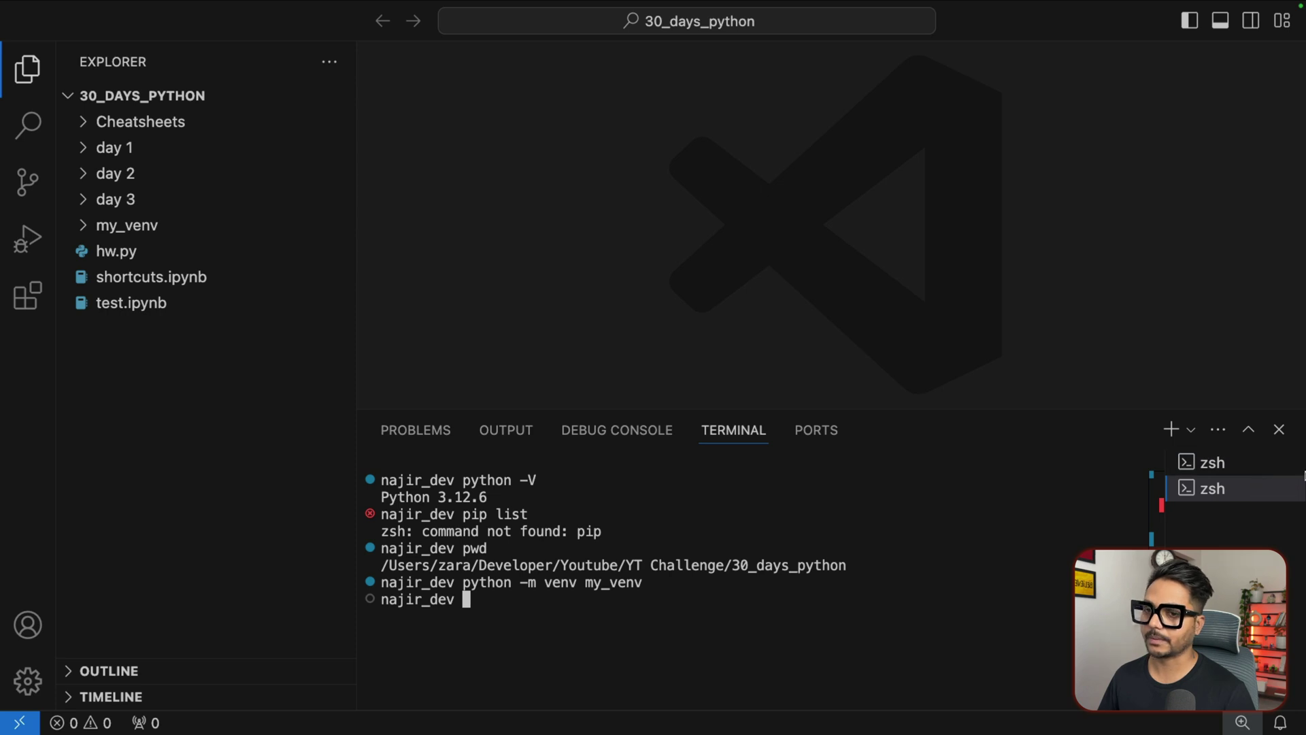
{"action": "left_click", "coordinate": [1283, 489]}
{"action": "left_click", "coordinate": [1282, 463]}
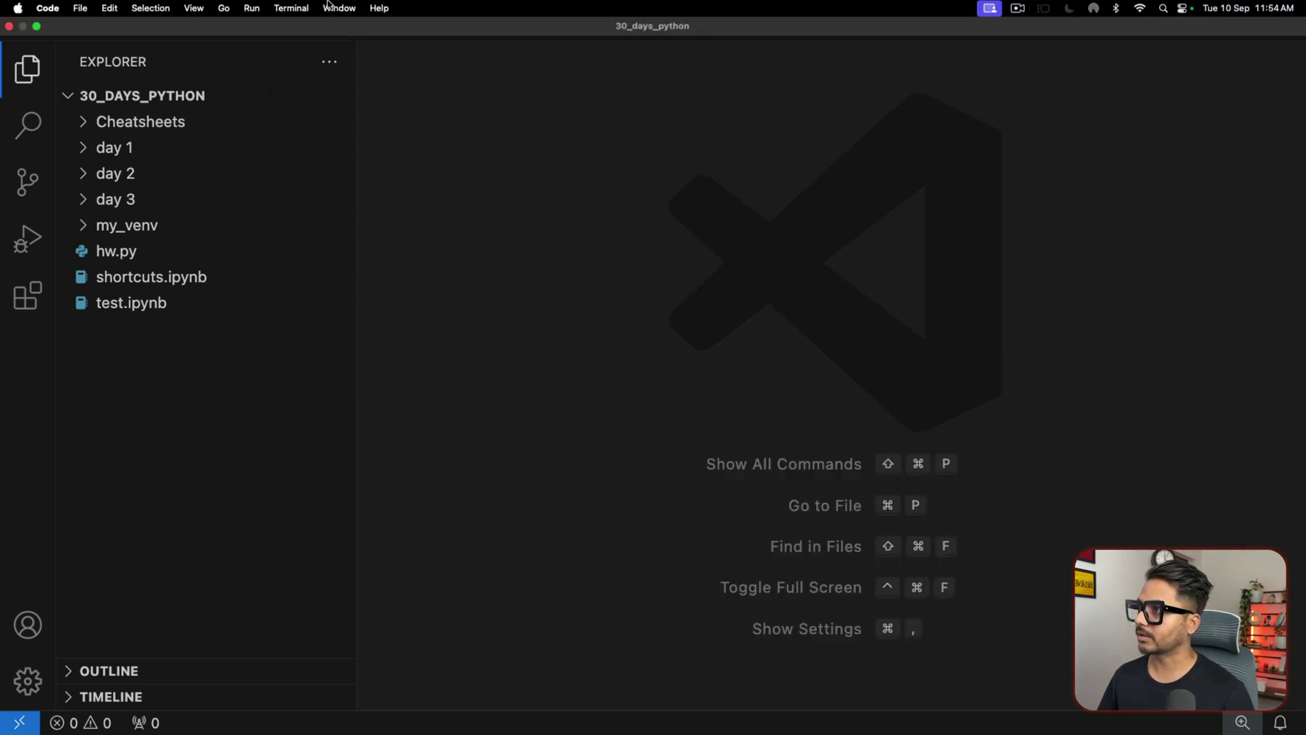
{"action": "left_click", "coordinate": [293, 8]}
{"action": "left_click", "coordinate": [299, 29]}
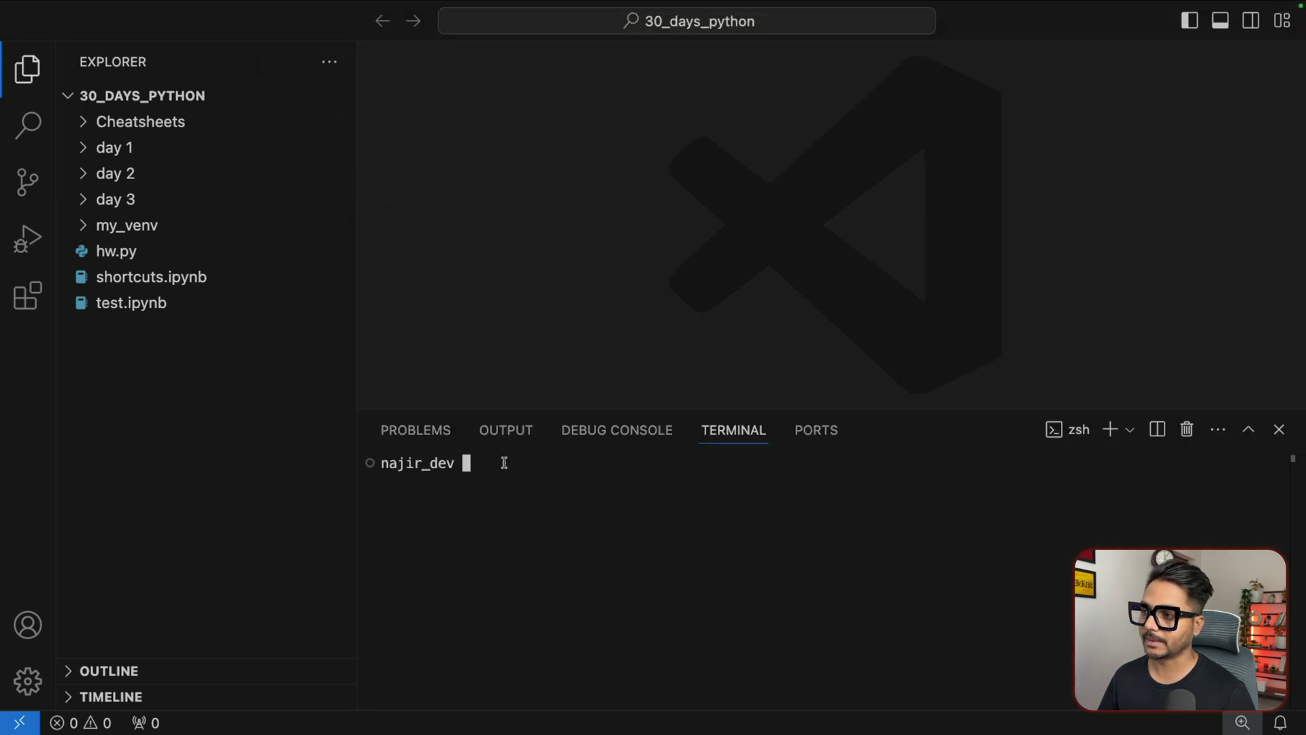
{"action": "key", "text": "super+j"}
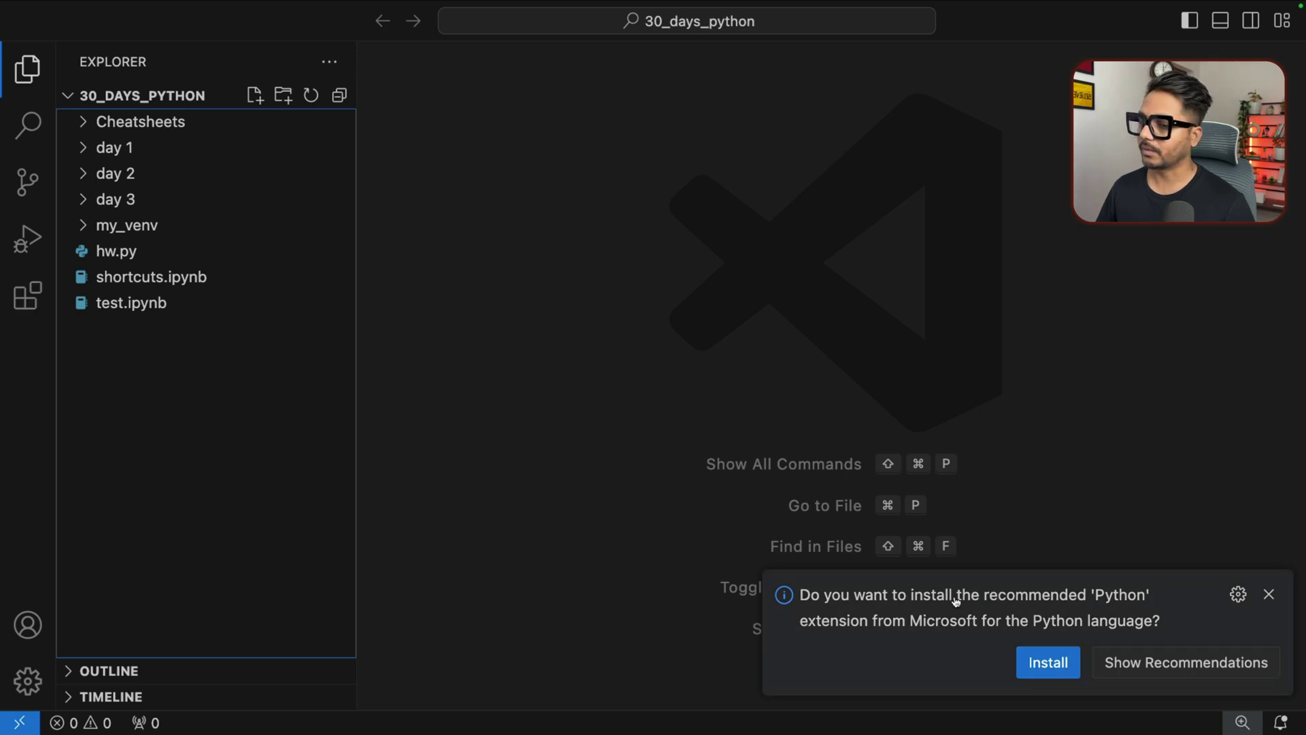
Install the recommended Python extension from Microsoft and clear the extension search text
{"action": "left_click", "coordinate": [1047, 665]}
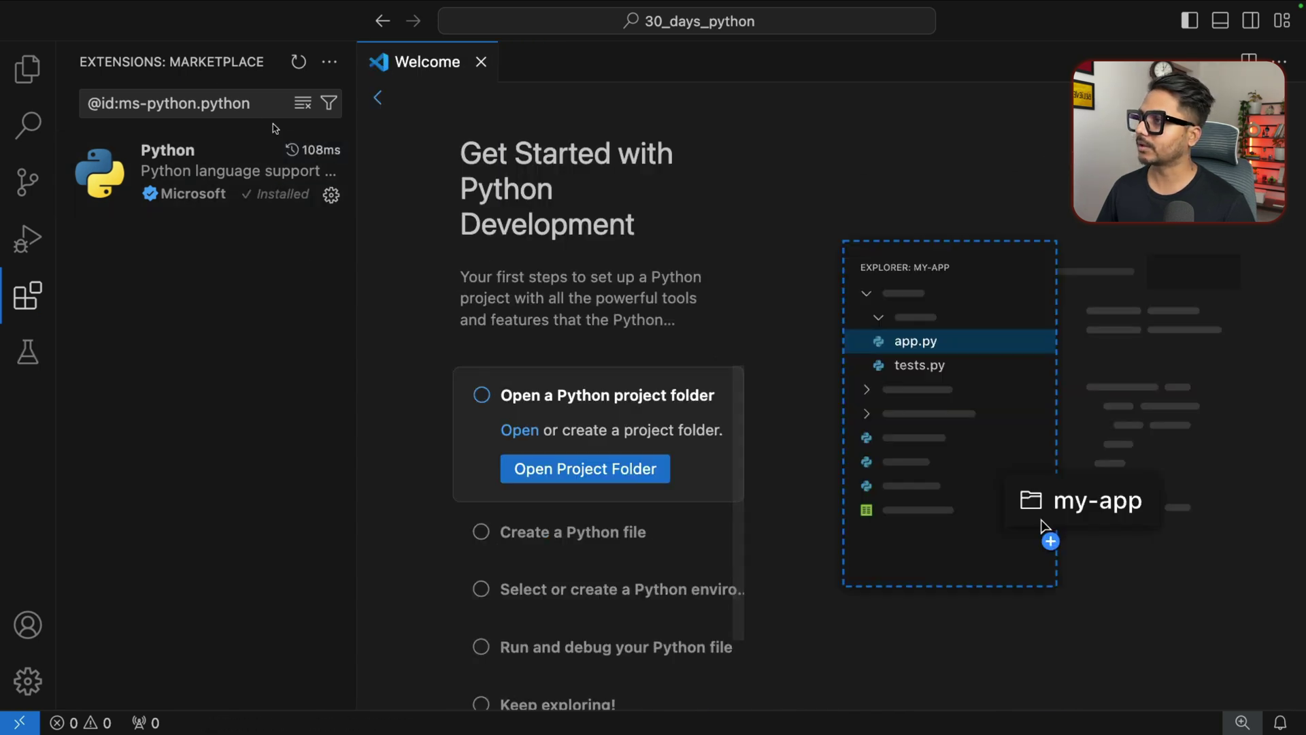
{"action": "left_click", "coordinate": [268, 102]}
{"action": "key", "text": "BackSpace"}
{"action": "key", "text": "BackSpace"}
{"action": "key", "text": "BackSpace"}
{"action": "key", "text": "BackSpace"}
{"action": "key", "text": "BackSpace"}
{"action": "key", "text": "BackSpace"}
{"action": "key", "text": "BackSpace"}
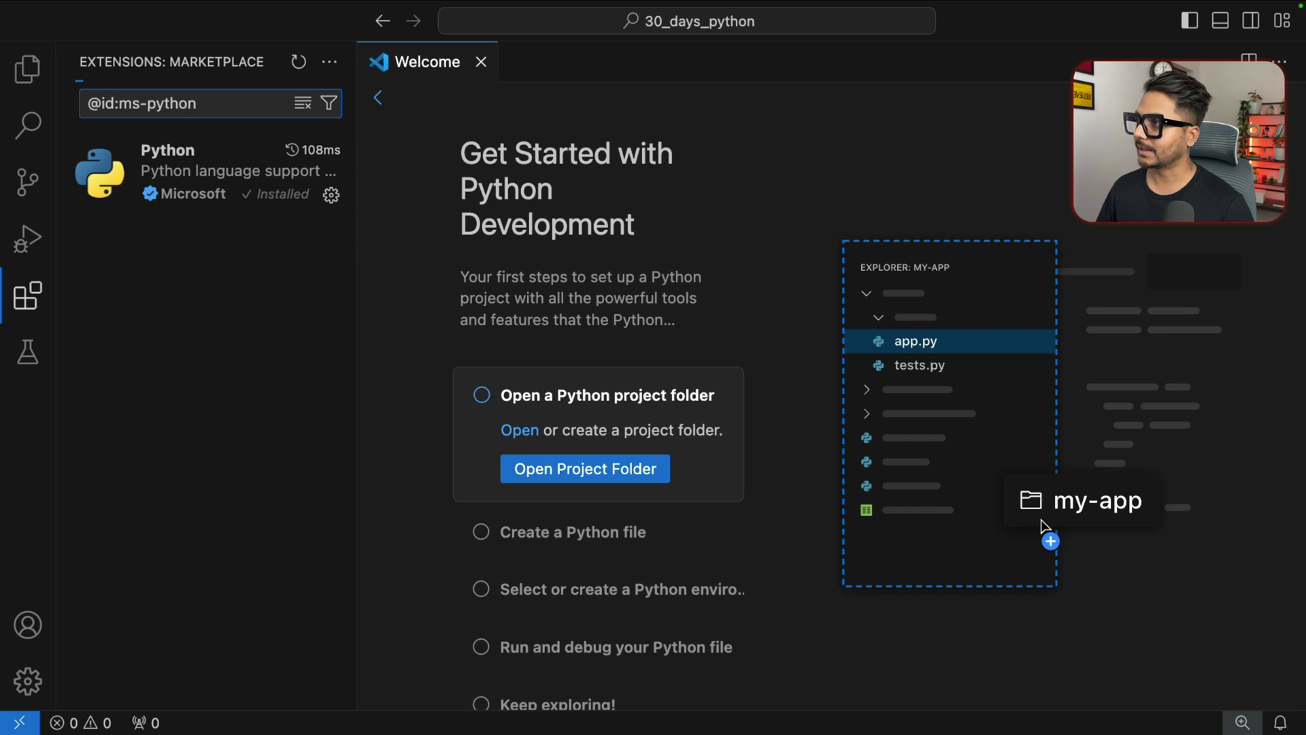
{"action": "key", "text": "BackSpace"}
{"action": "key", "text": "BackSpace"}
{"action": "key", "text": "BackSpace"}
{"action": "key", "text": "BackSpace"}
{"action": "key", "text": "BackSpace"}
{"action": "key", "text": "BackSpace"}
{"action": "key", "text": "BackSpace"}
{"action": "key", "text": "BackSpace"}
{"action": "key", "text": "BackSpace"}
{"action": "key", "text": "BackSpace"}
{"action": "key", "text": "BackSpace"}
{"action": "key", "text": "BackSpace"}
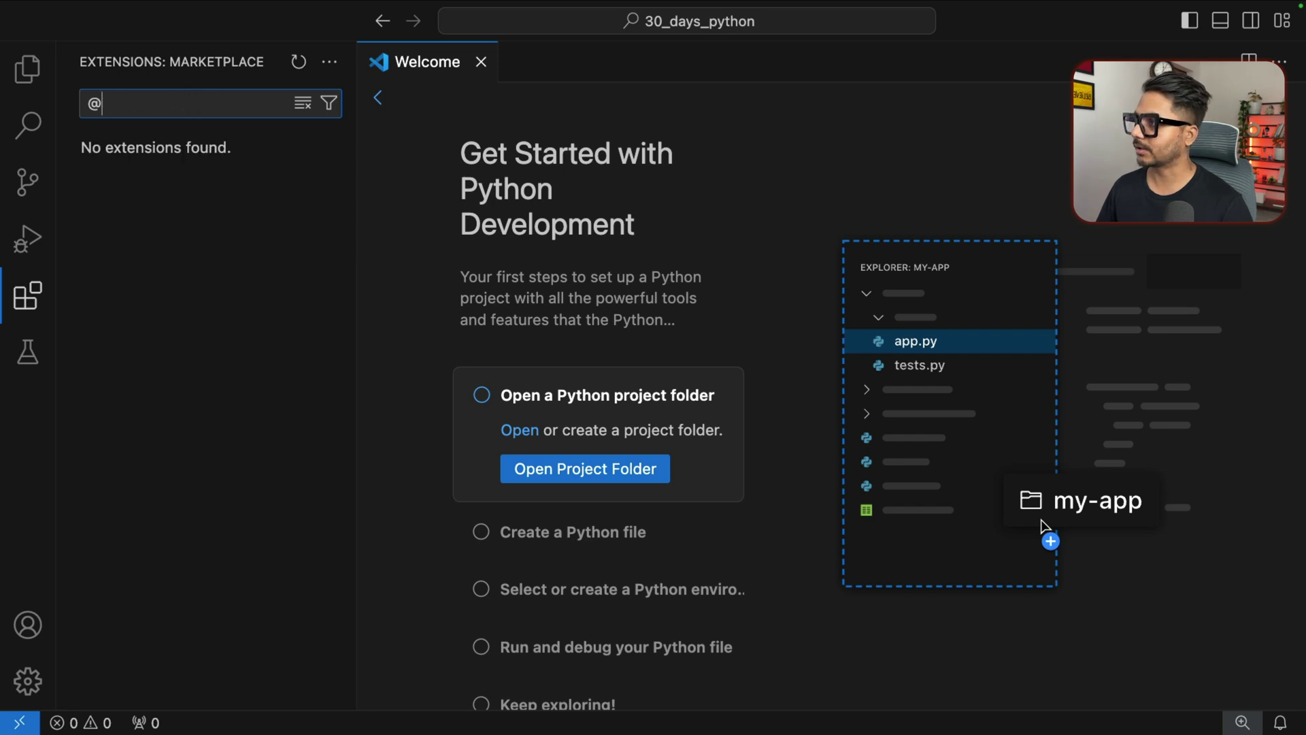
{"action": "key", "text": "BackSpace"}
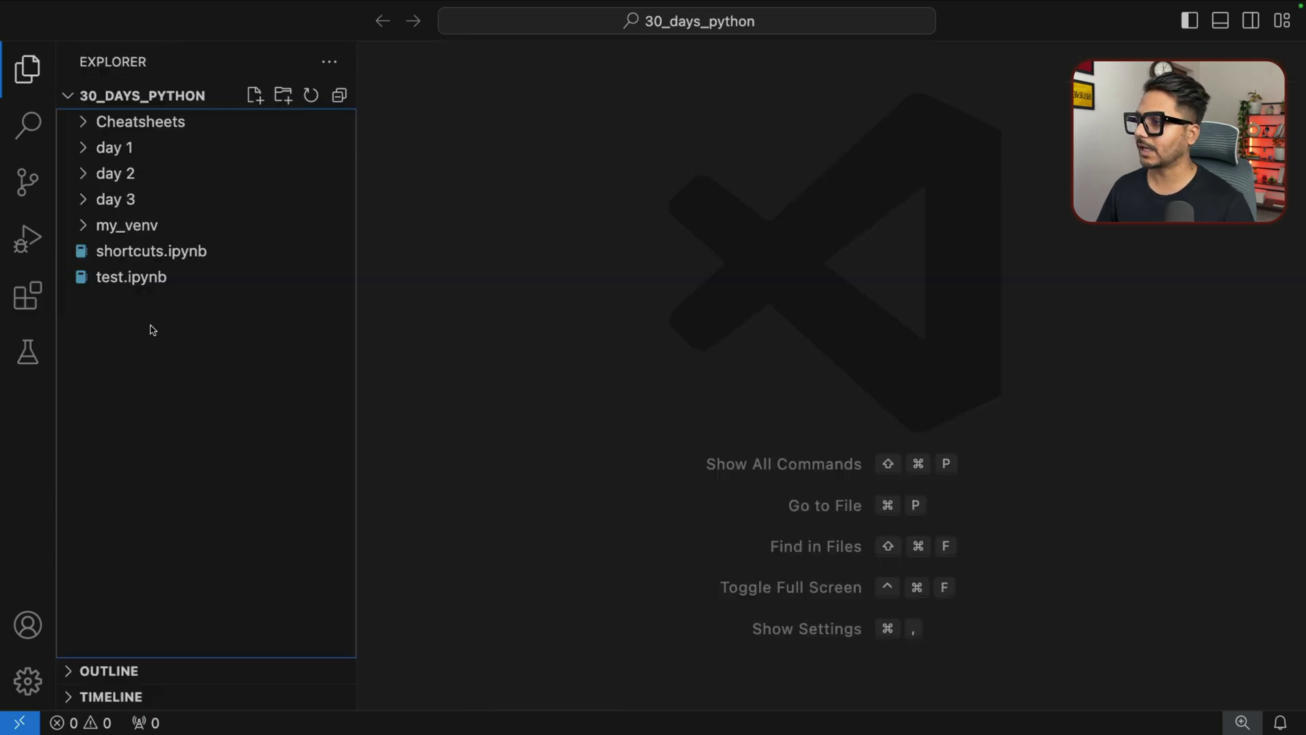
Create a new file named hw.py in the root of the 30_days_python folder
{"action": "right_click", "coordinate": [152, 324]}
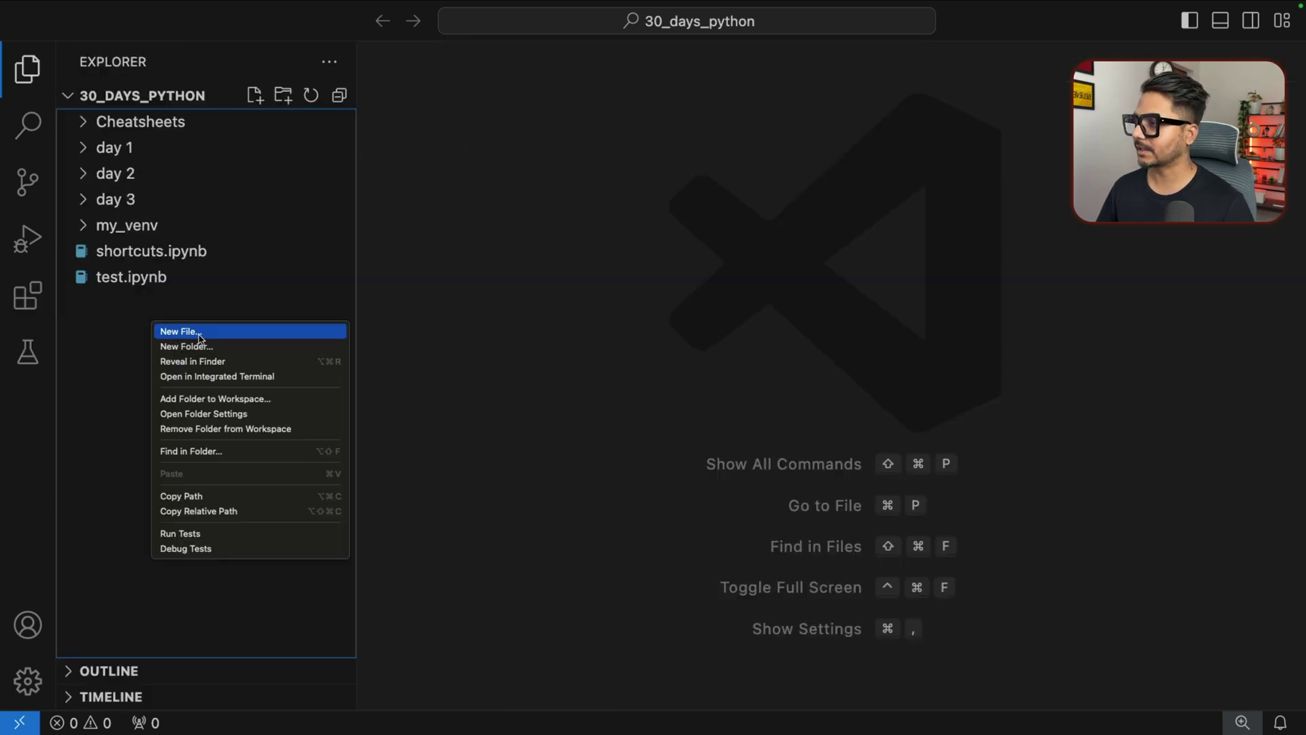
{"action": "left_click", "coordinate": [195, 335]}
{"action": "type", "text": "hw"}
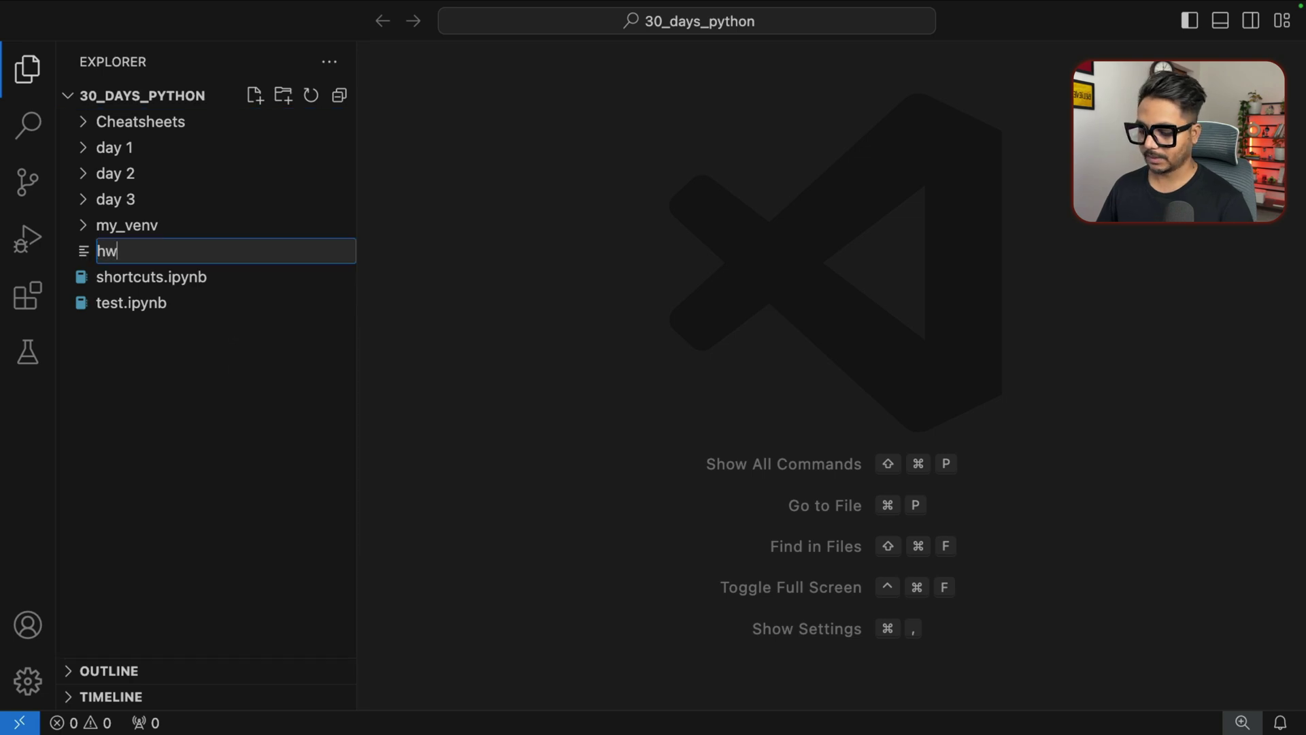
{"action": "type", "text": ".py"}
{"action": "key", "text": "Return"}
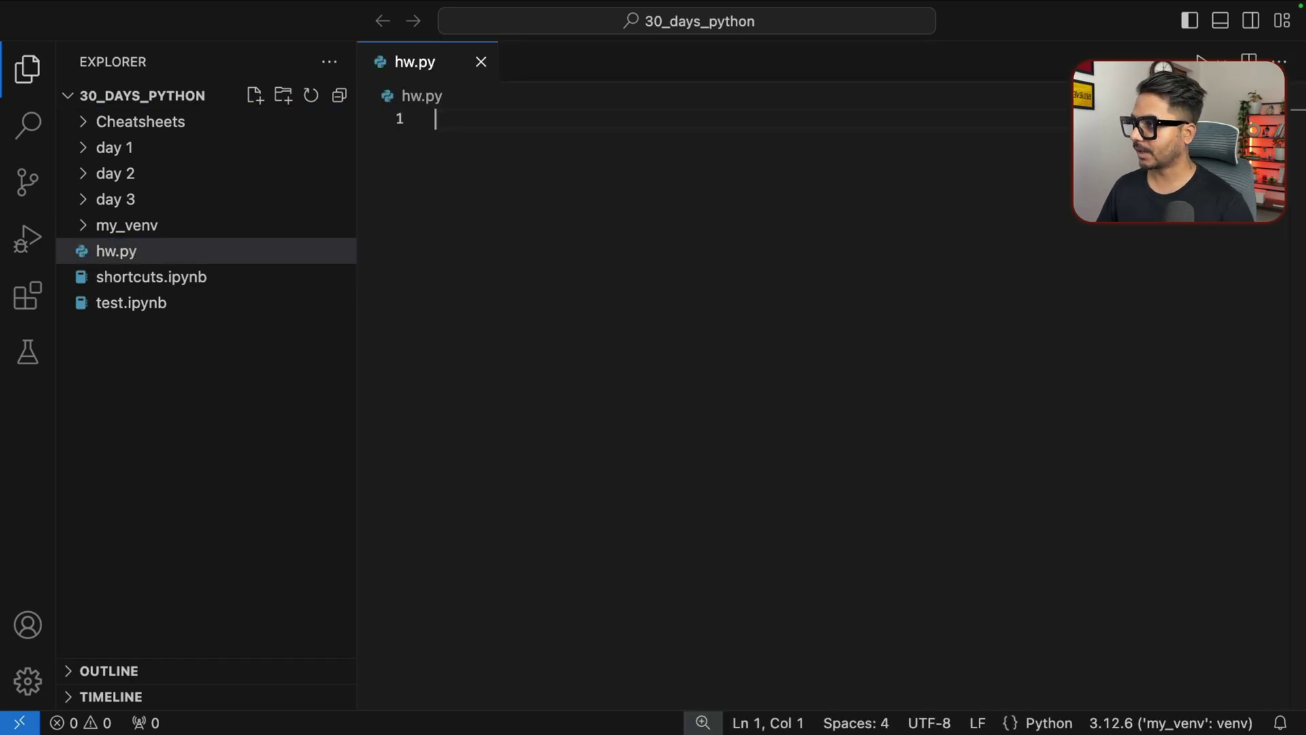
Write print("Hello World") on the first line of hw.py and start a new line after it
{"action": "type", "text": "print"}
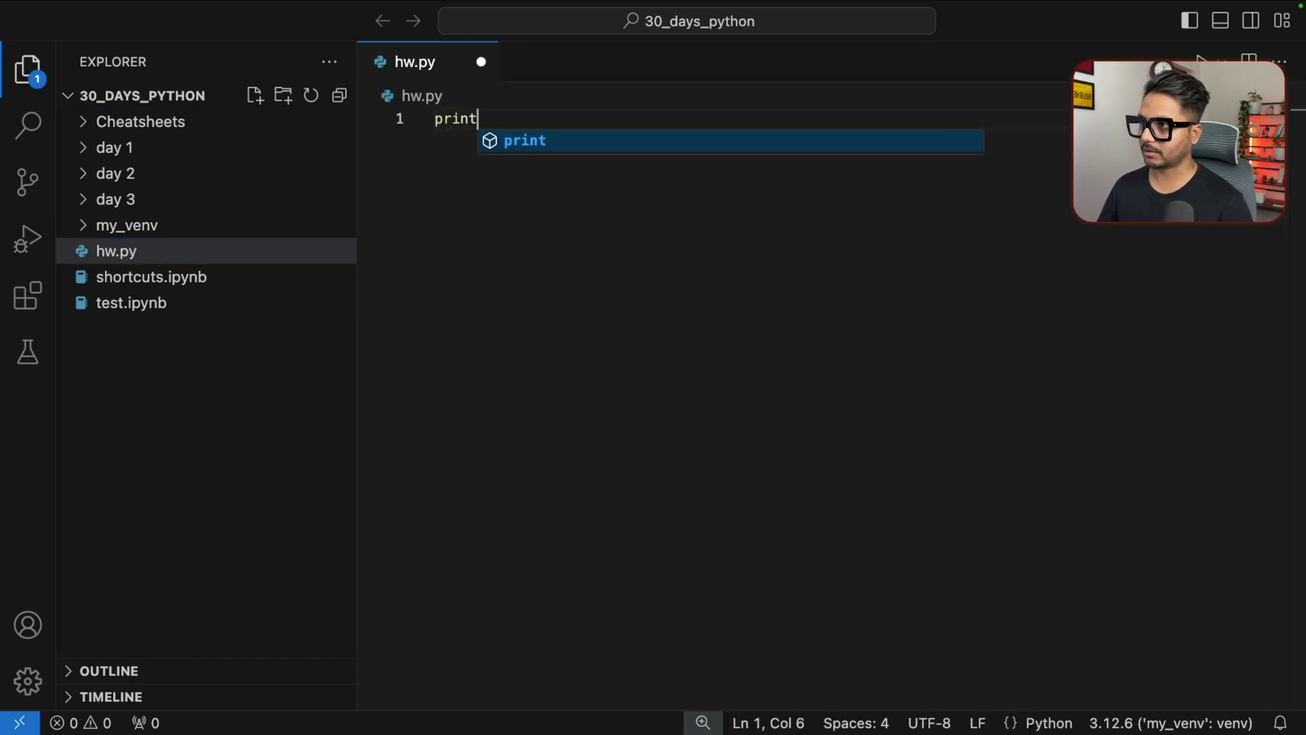
{"action": "type", "text": "(\"Hello W"}
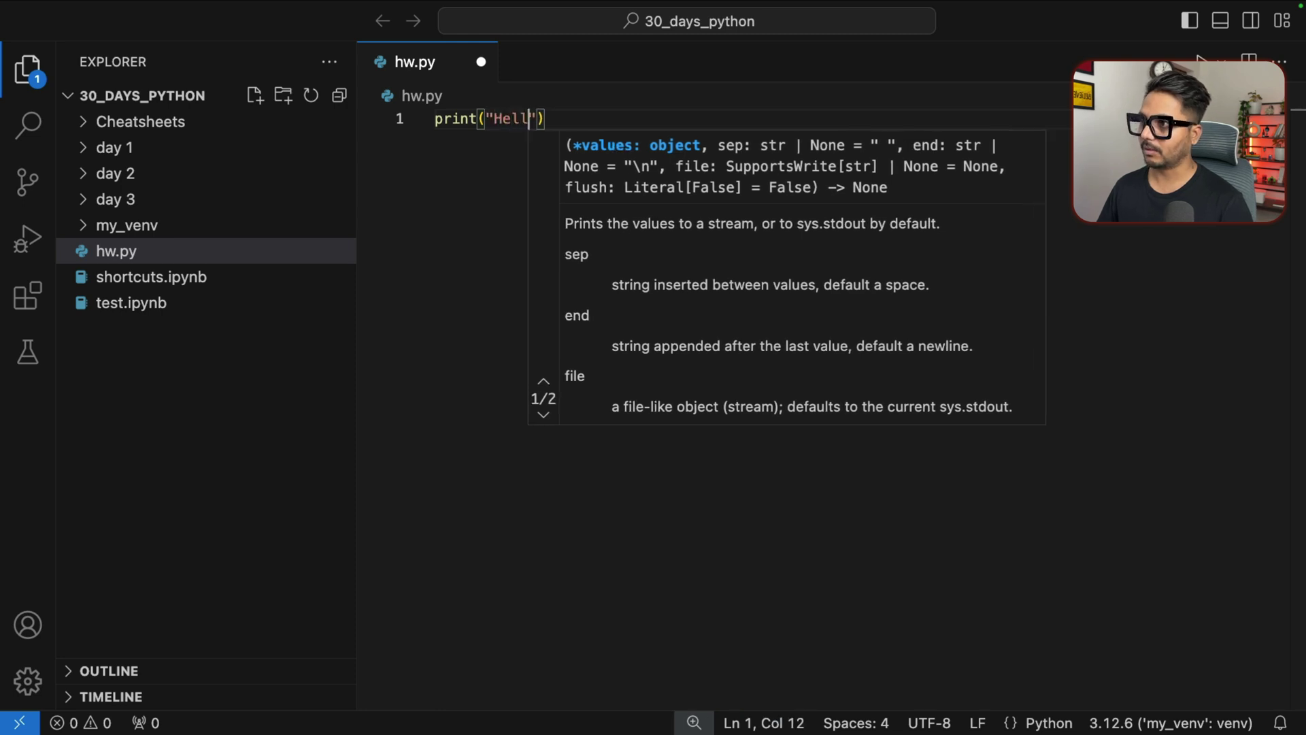
{"action": "type", "text": "orld\")"}
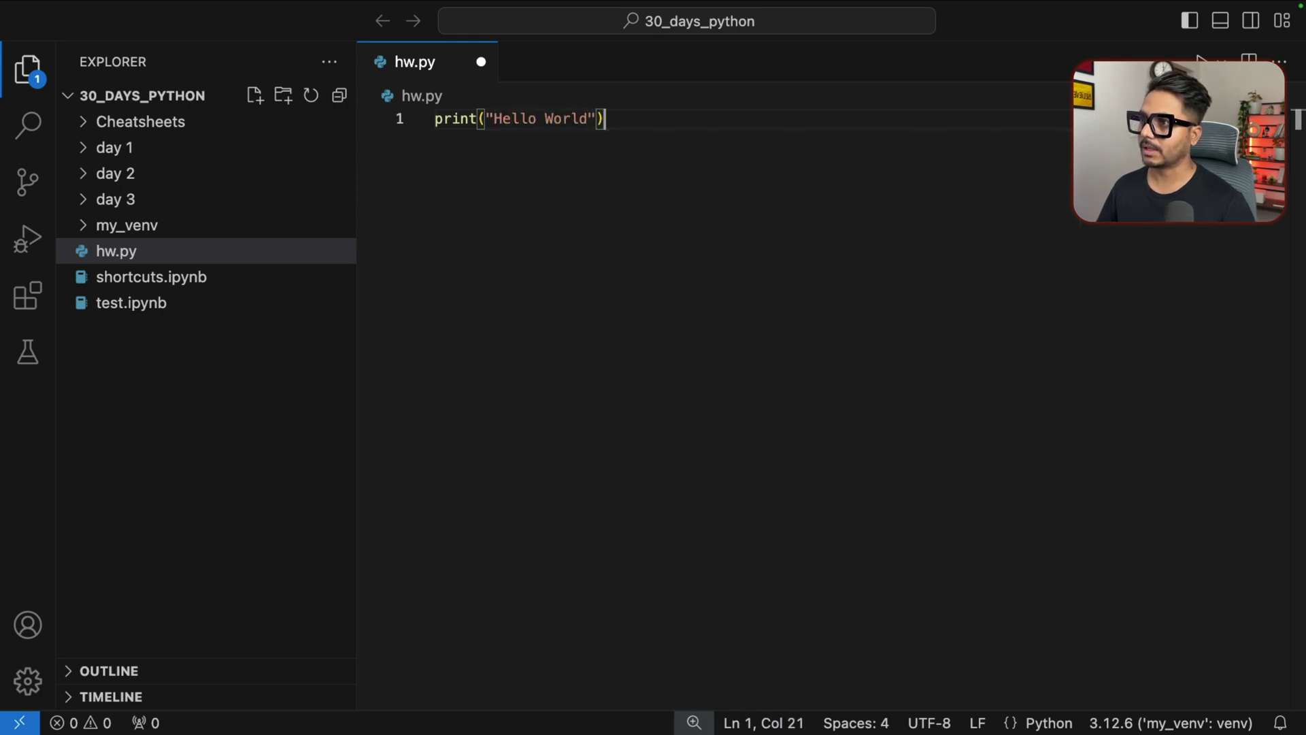
{"action": "key", "text": "Return"}
Run hw.py in the terminal and examine its output and the environment prompt below it
{"action": "right_click", "coordinate": [515, 238]}
{"action": "mouse_move", "coordinate": [606, 523]}
{"action": "left_click", "coordinate": [748, 525]}
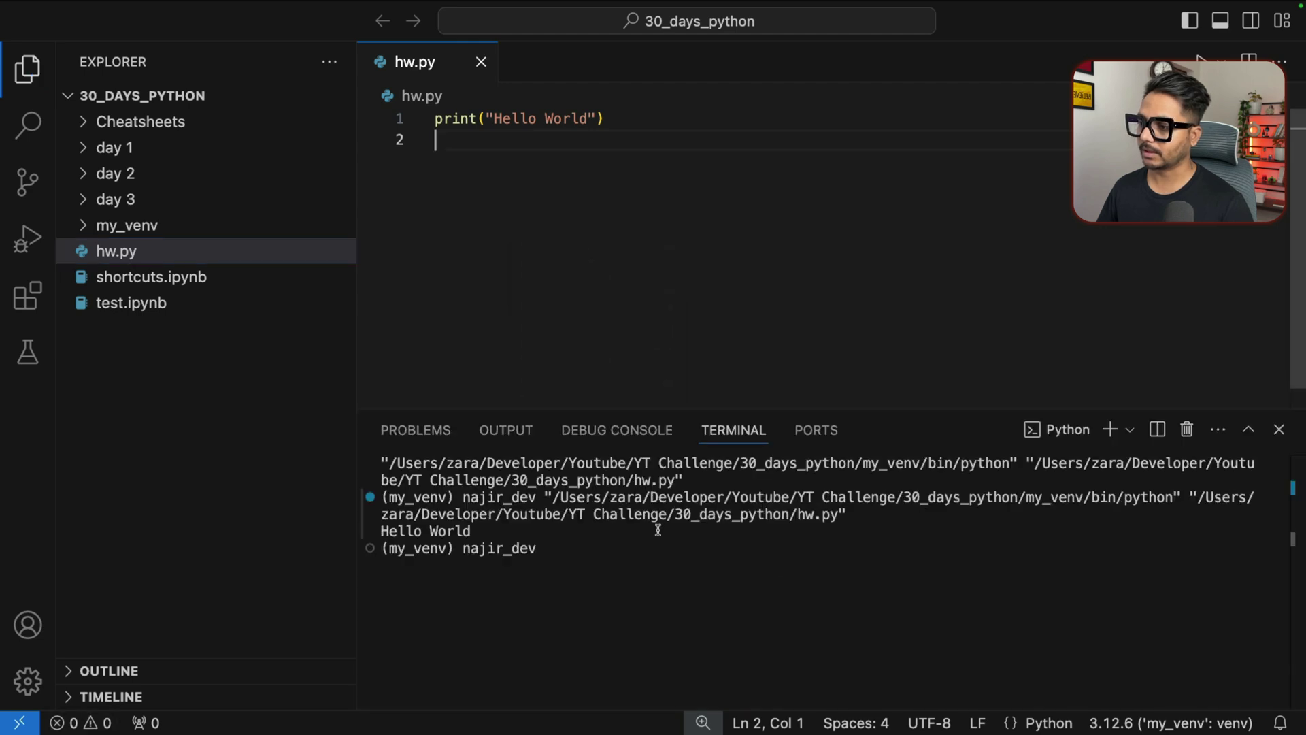
{"action": "left_click_drag", "start_coordinate": [487, 534], "coordinate": [380, 533]}
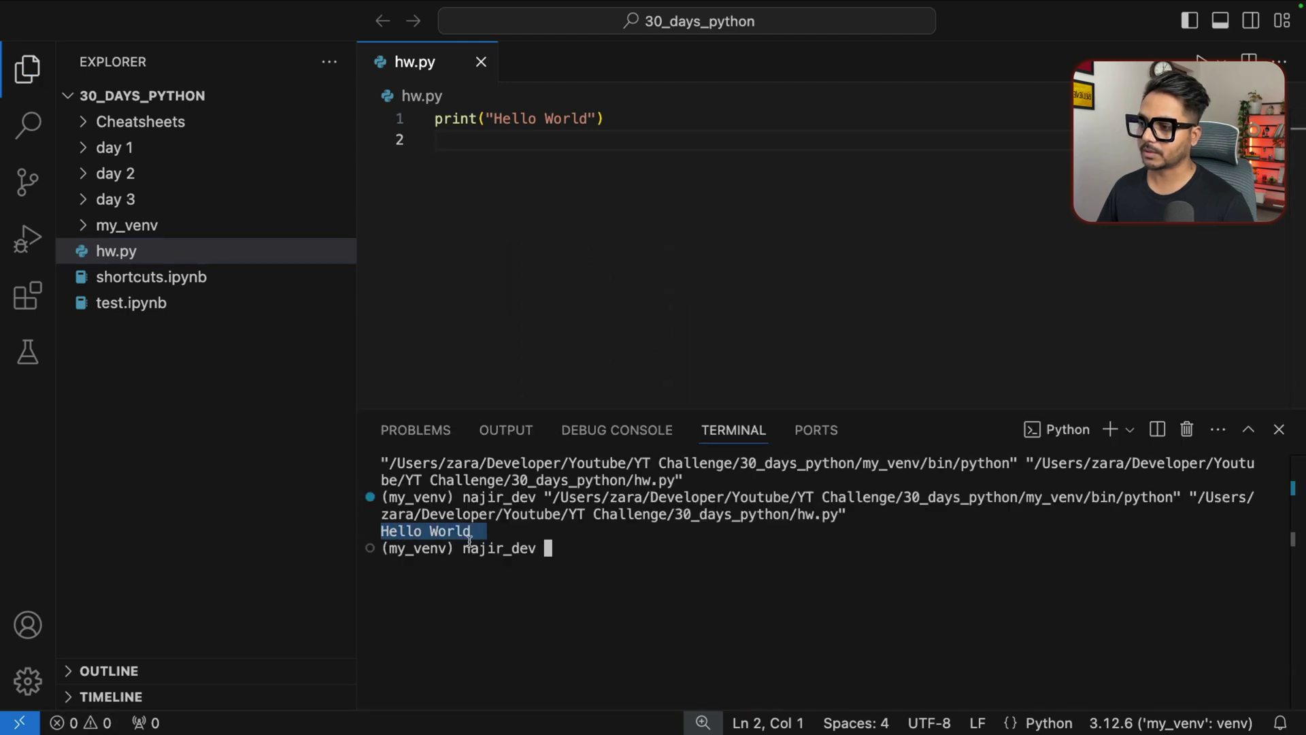
{"action": "left_click_drag", "start_coordinate": [571, 549], "coordinate": [381, 548]}
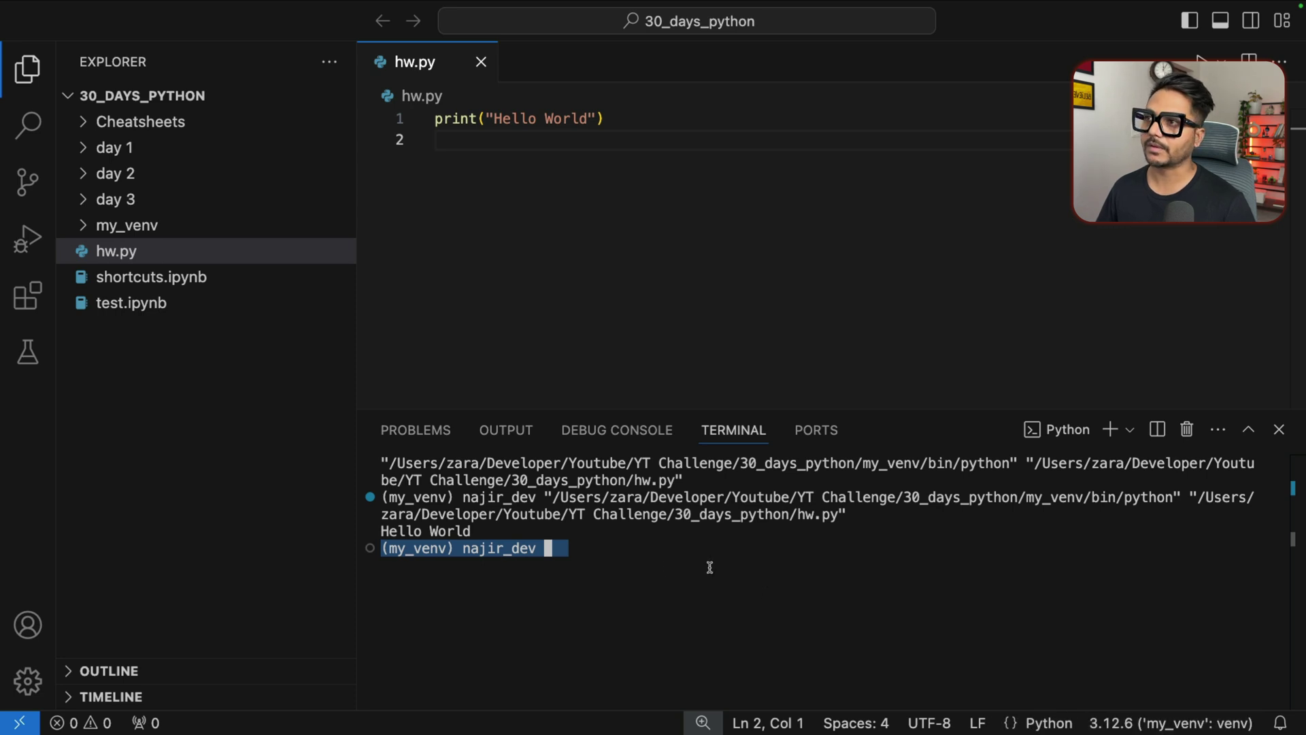
Open the command search, look for commands matching "SELECT py" and clear the search text
{"action": "key", "text": "super+p"}
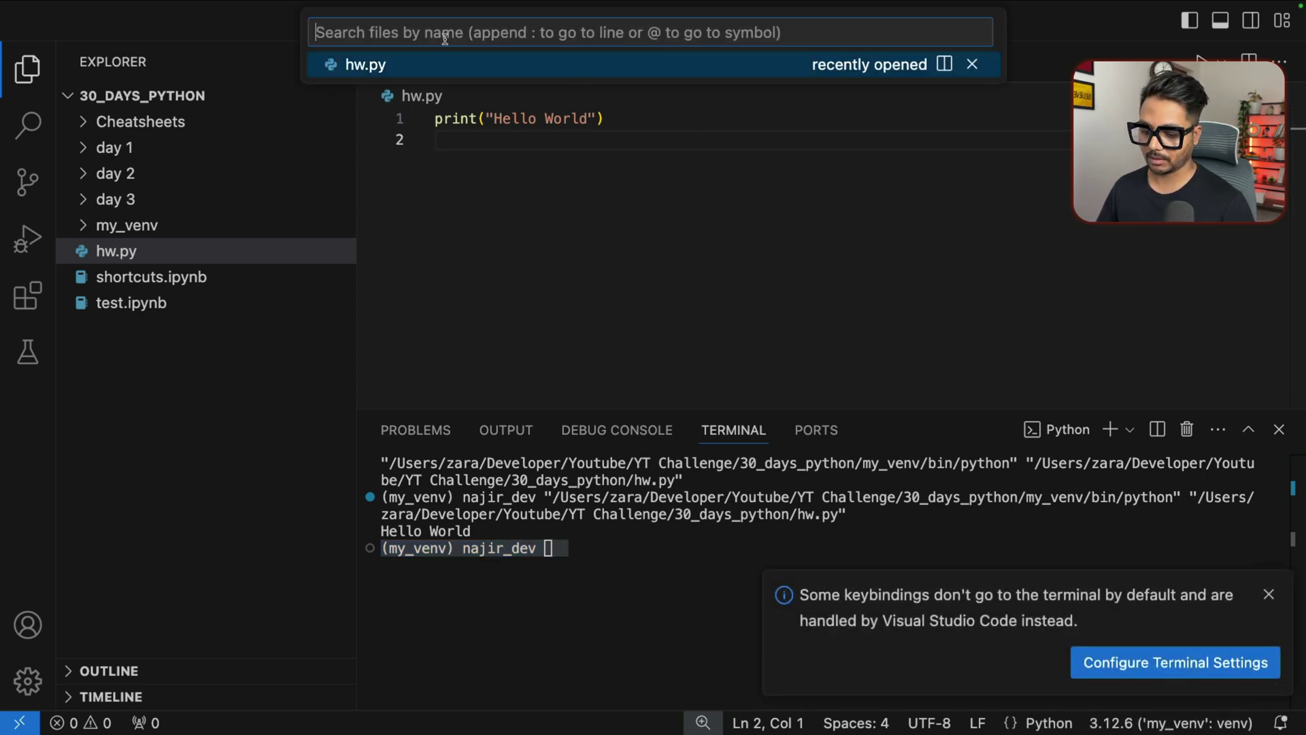
{"action": "type", "text": ">"}
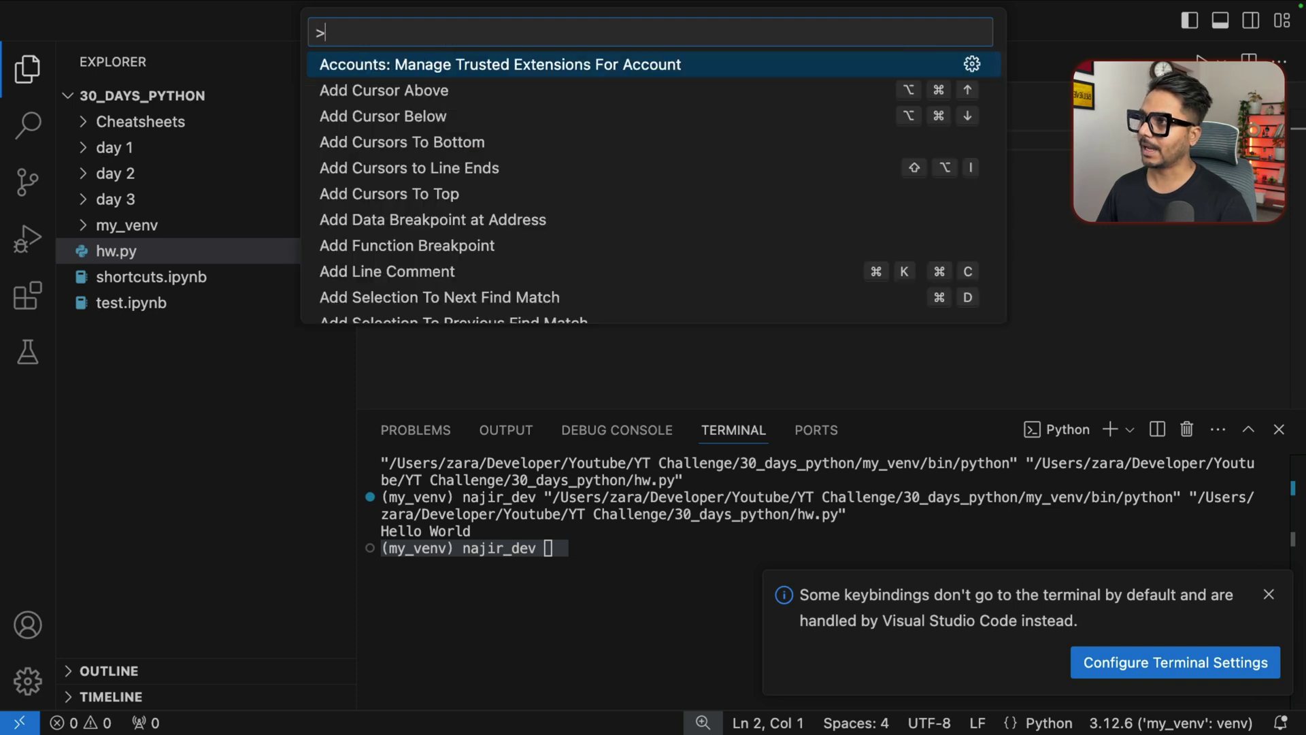
{"action": "type", "text": "SELECT"}
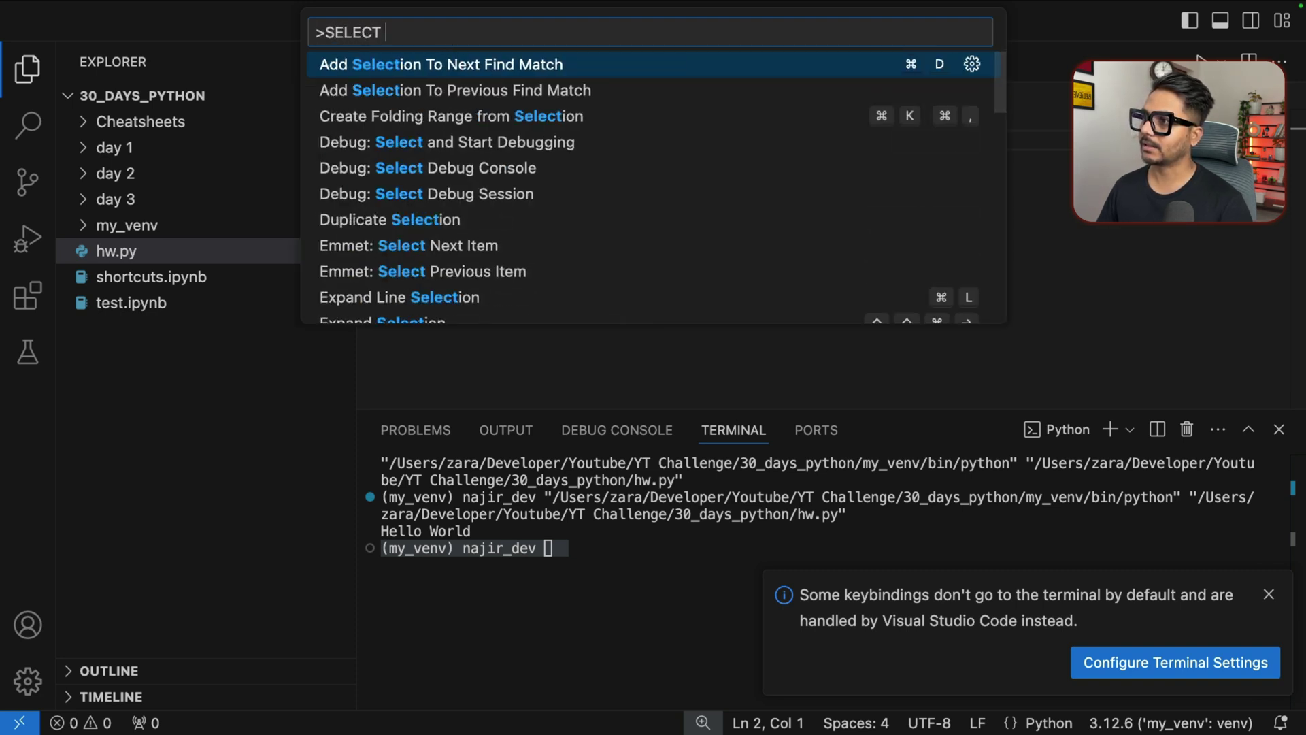
{"action": "type", "text": " py"}
{"action": "key", "text": "BackSpace"}
{"action": "key", "text": "BackSpace"}
{"action": "key", "text": "BackSpace"}
{"action": "key", "text": "BackSpace"}
{"action": "key", "text": "BackSpace"}
{"action": "key", "text": "BackSpace"}
{"action": "key", "text": "BackSpace"}
{"action": "key", "text": "BackSpace"}
{"action": "key", "text": "BackSpace"}
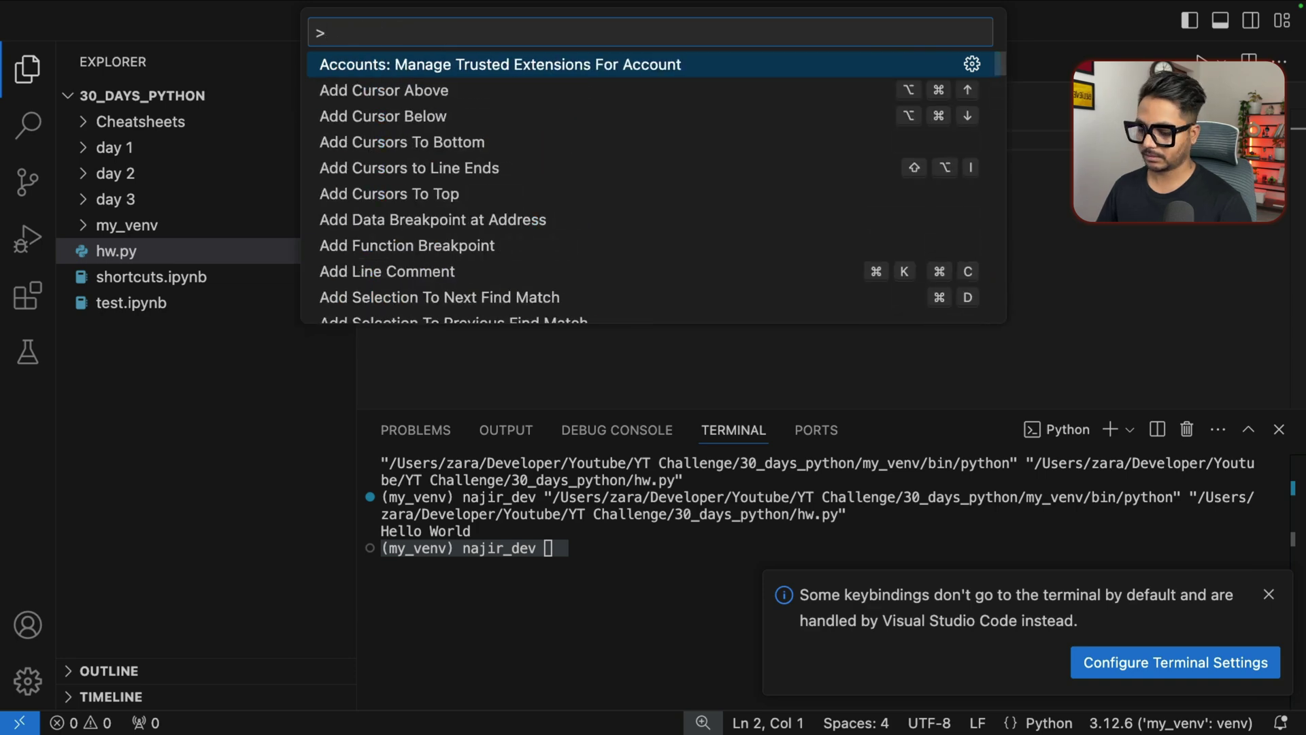
Find the Python: Select Interpreter command with "python sele" and open the list of available interpreters
{"action": "type", "text": "python se"}
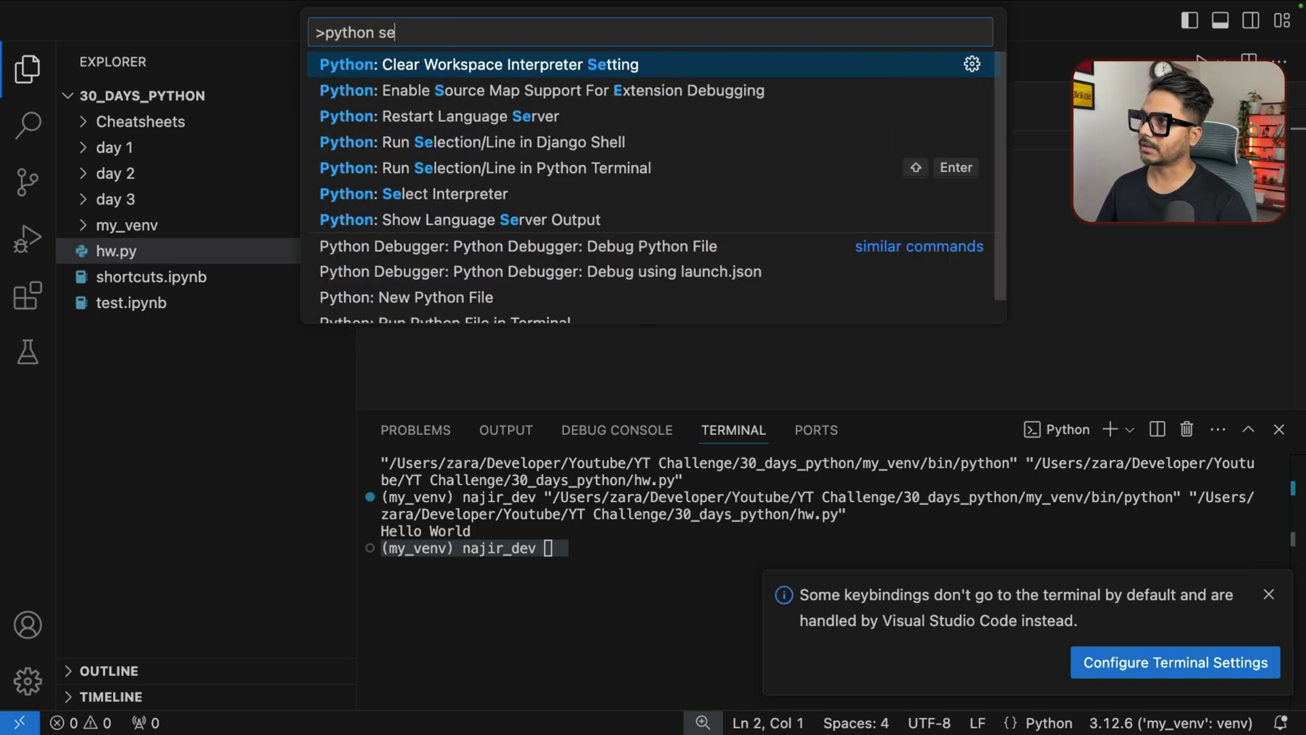
{"action": "type", "text": "le"}
{"action": "key", "text": "Down"}
{"action": "key", "text": "Down"}
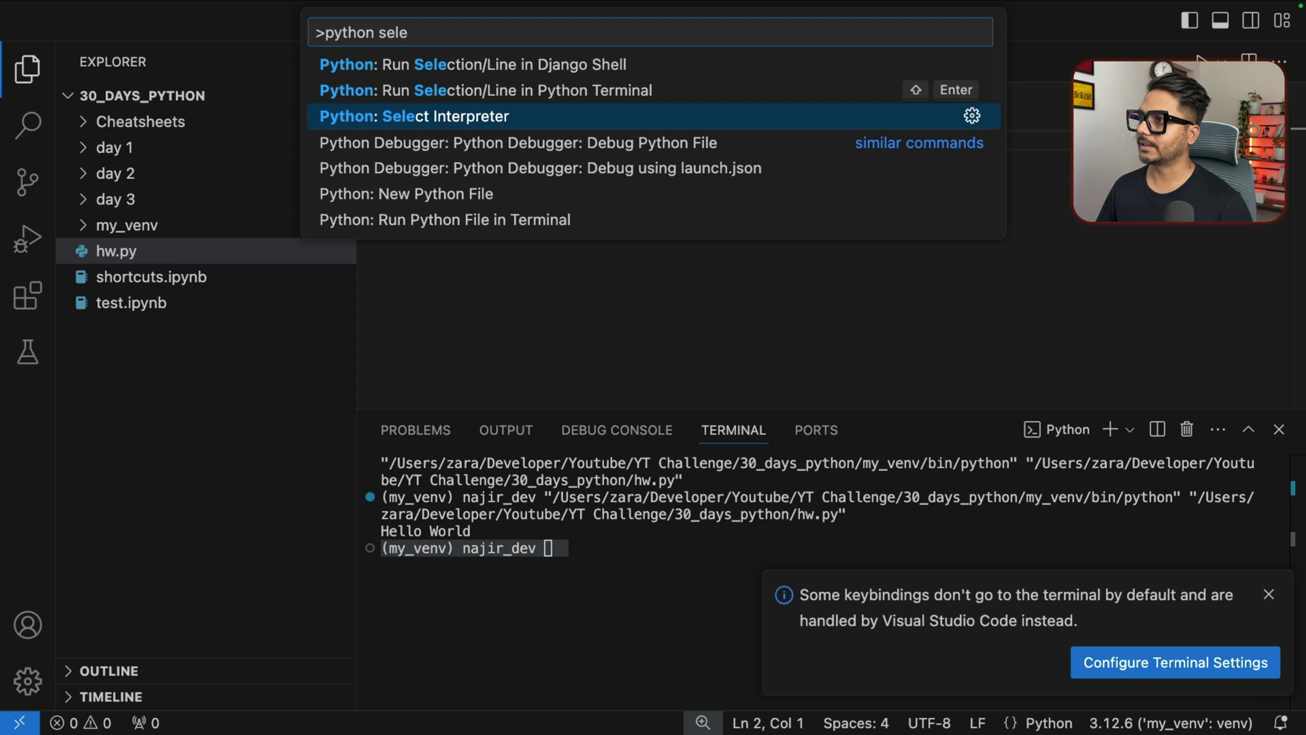
{"action": "left_click", "coordinate": [438, 120]}
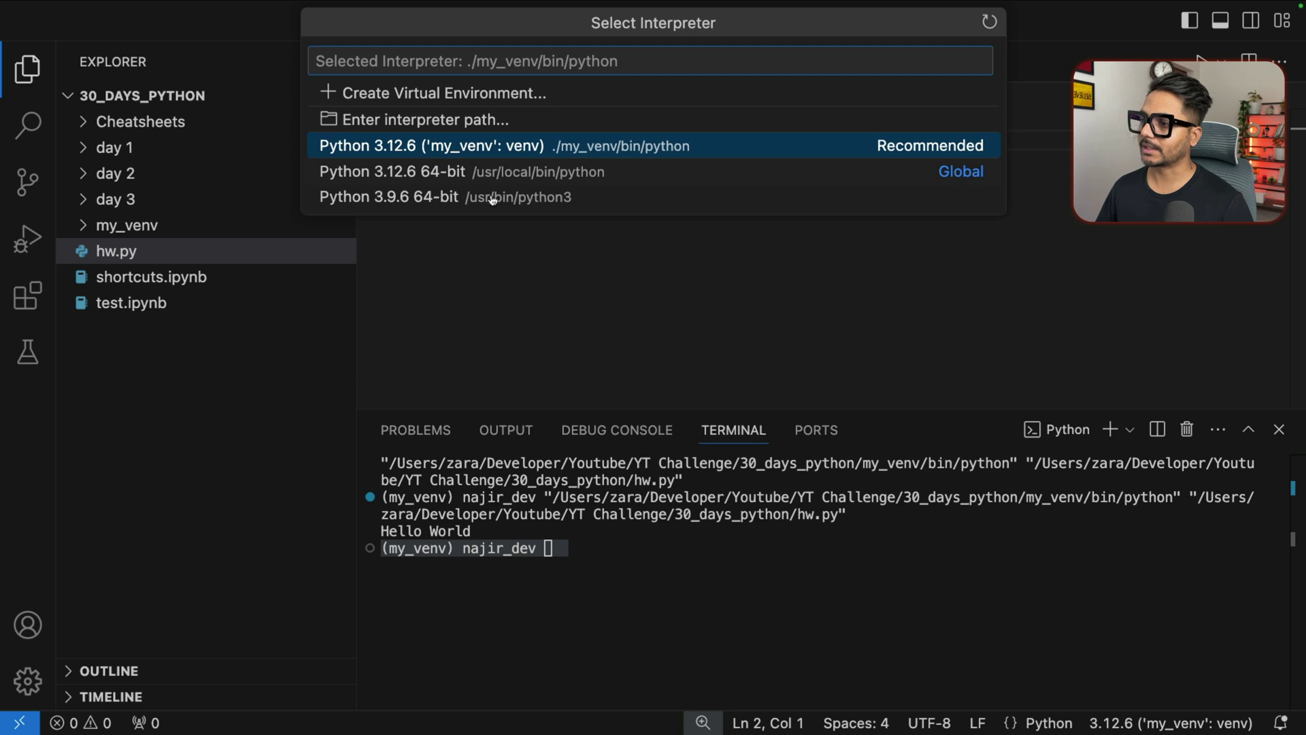
Dismiss the interpreter list without choosing another interpreter, and clear the terminal
{"action": "left_click", "coordinate": [626, 555]}
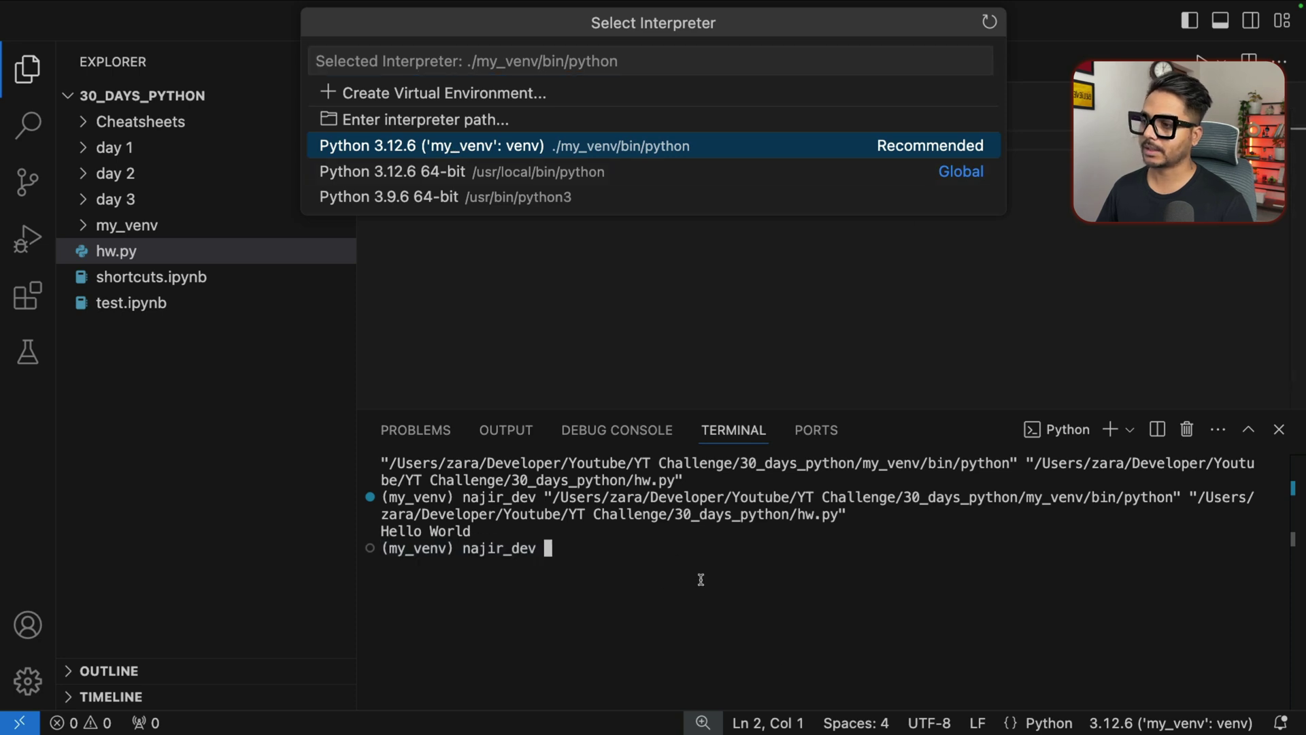
{"action": "key", "text": "Escape"}
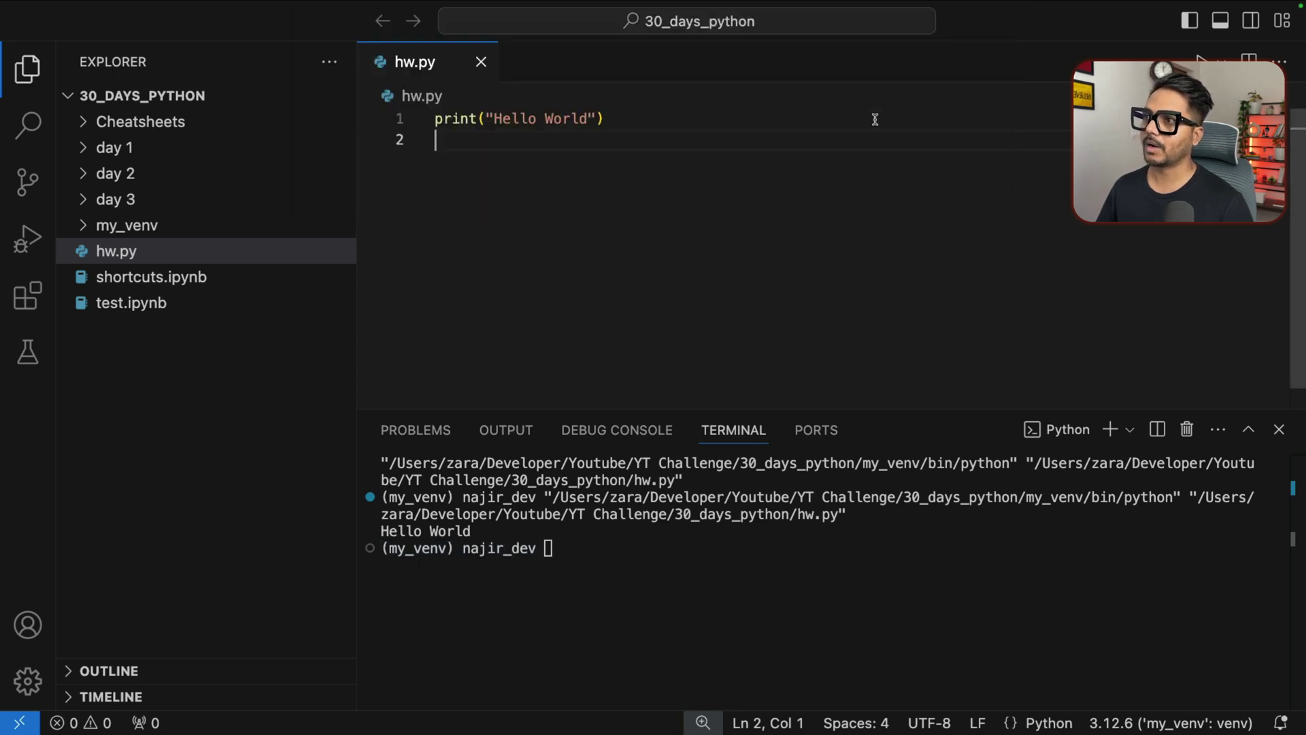
{"action": "left_click", "coordinate": [555, 549]}
{"action": "key", "text": "super+k"}
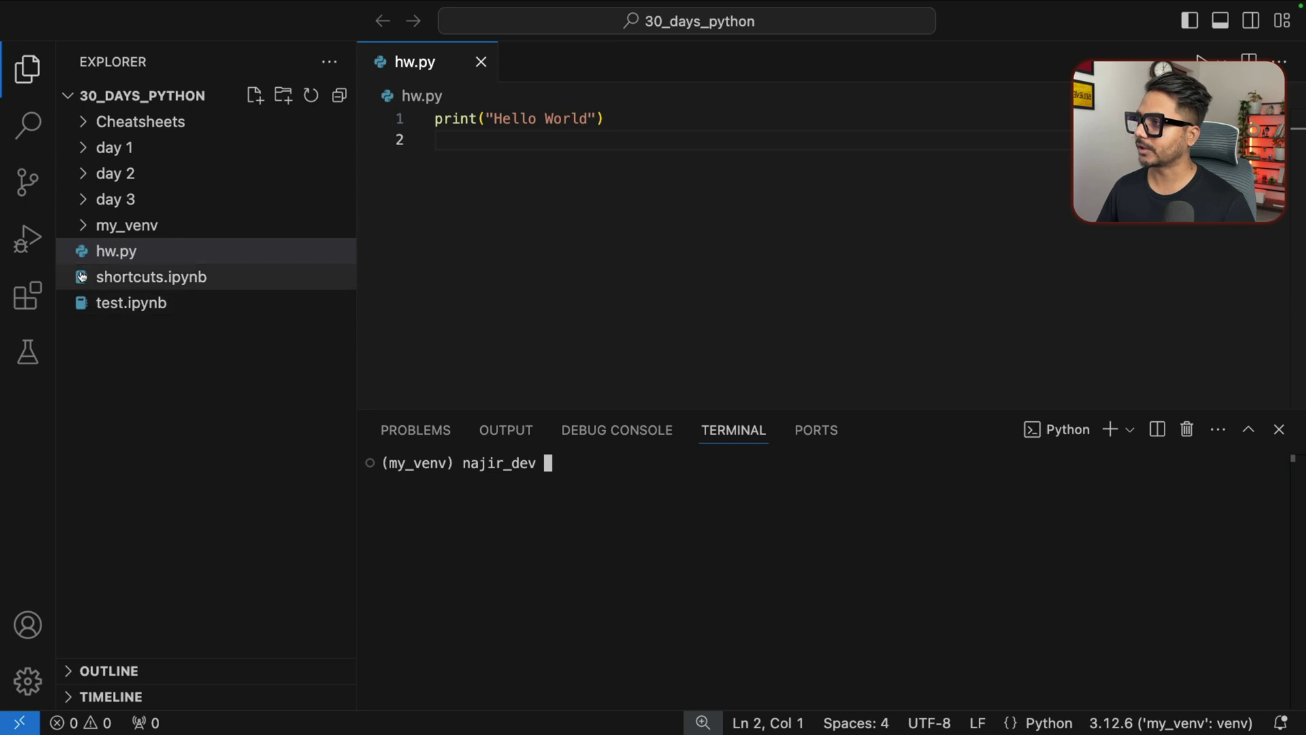
Find and install the Material Icon Theme extension, apply it as the file icon theme, and show the project files
{"action": "left_click", "coordinate": [28, 295]}
{"action": "type", "text": "Icon"}
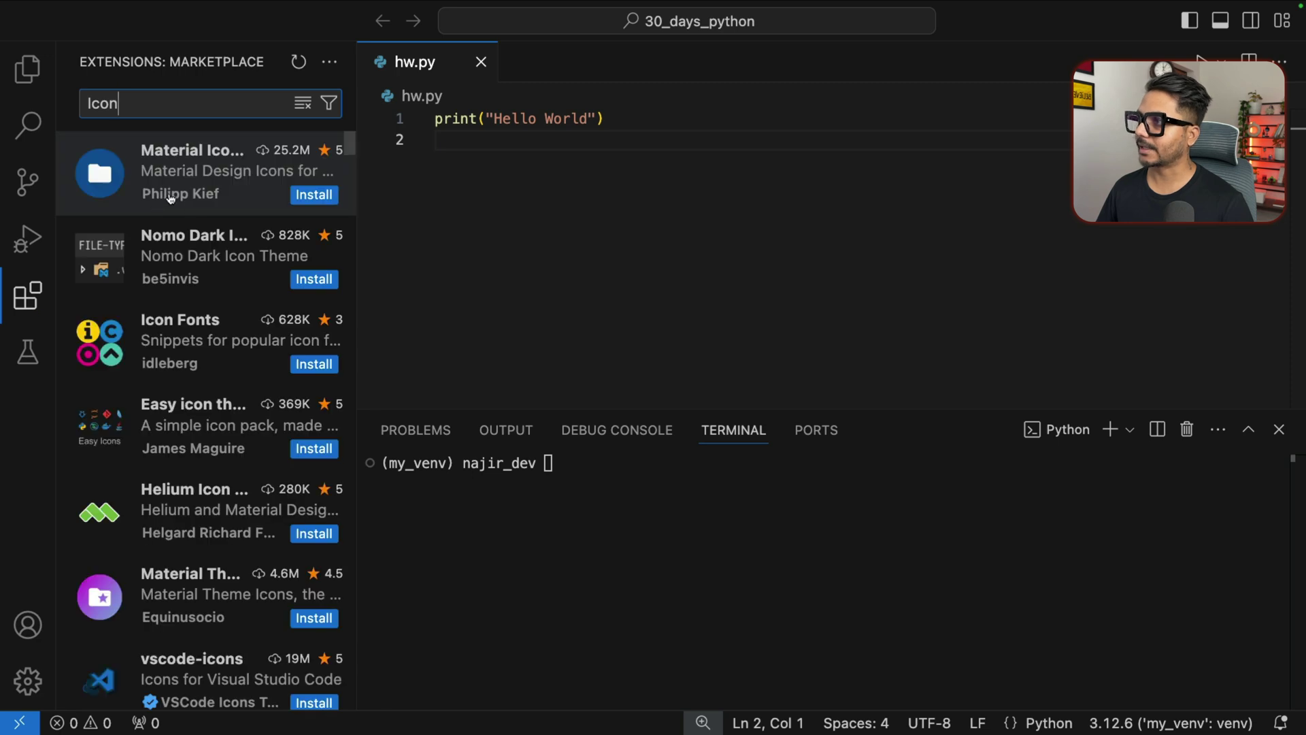
{"action": "left_click", "coordinate": [310, 199]}
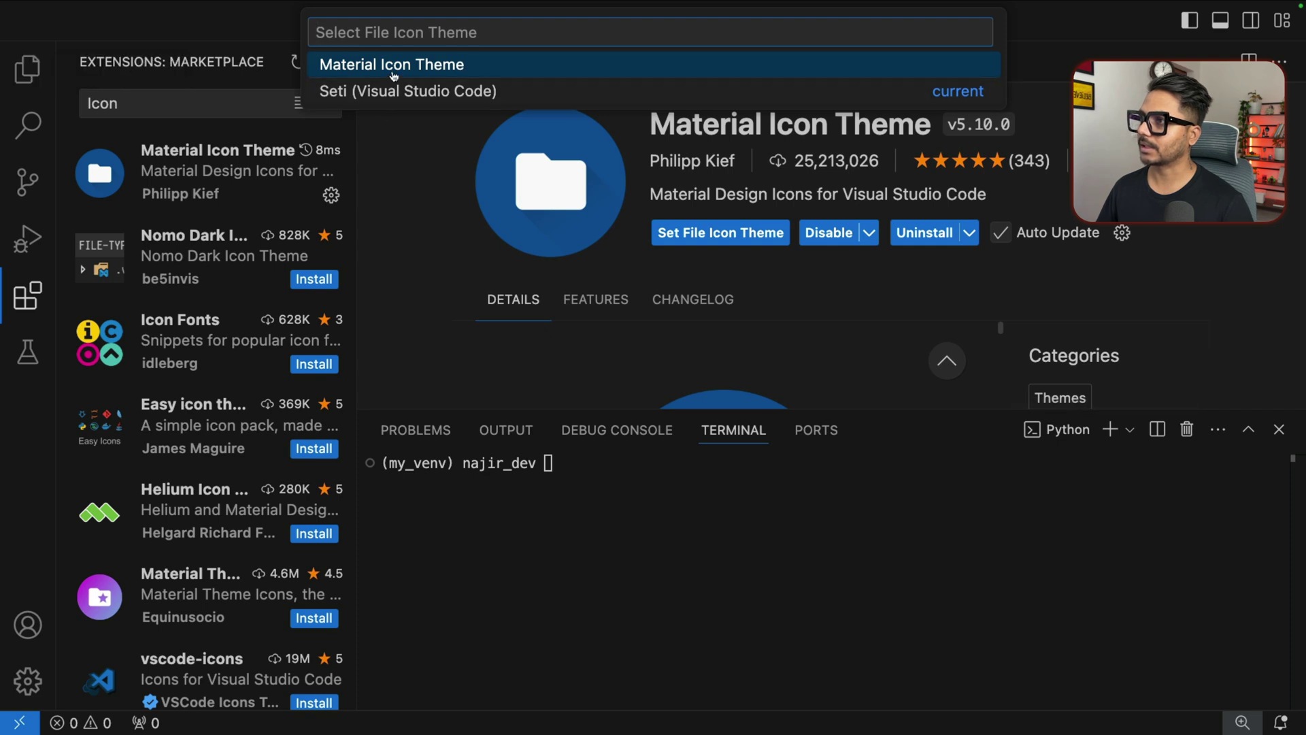
{"action": "left_click", "coordinate": [405, 66]}
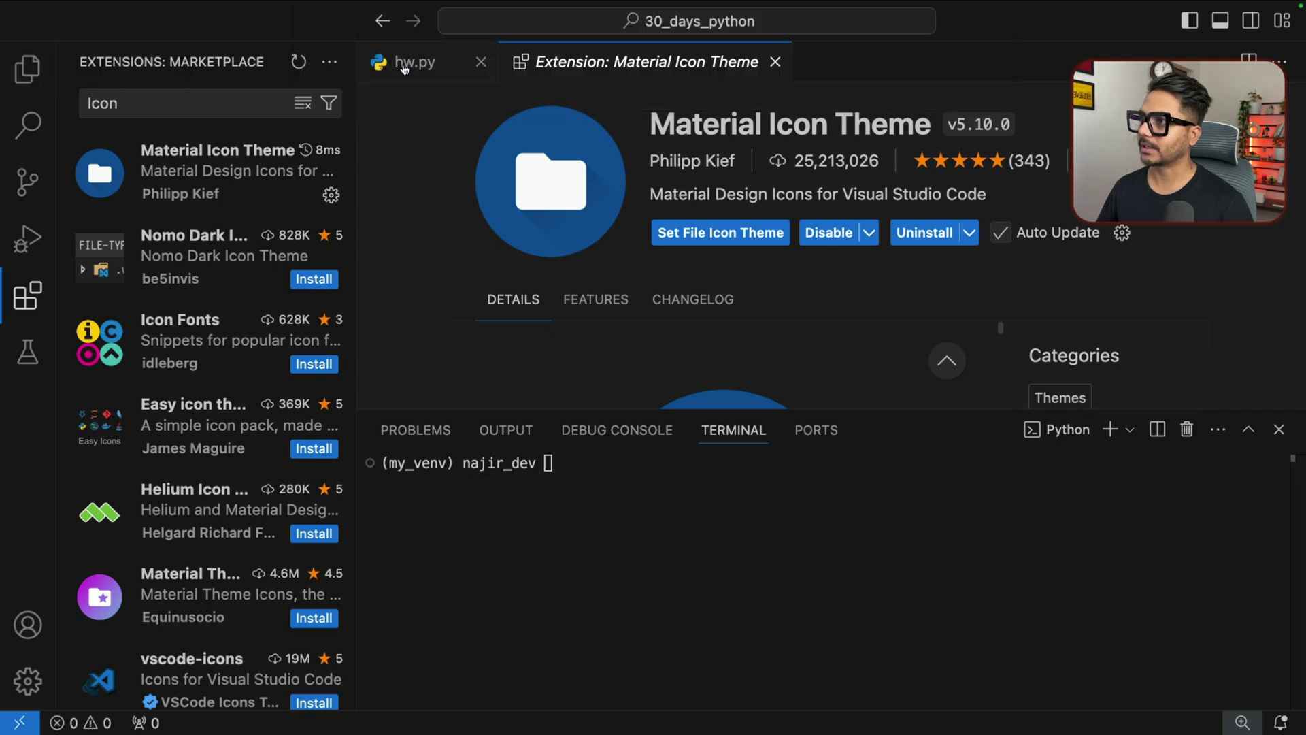
{"action": "left_click", "coordinate": [27, 69]}
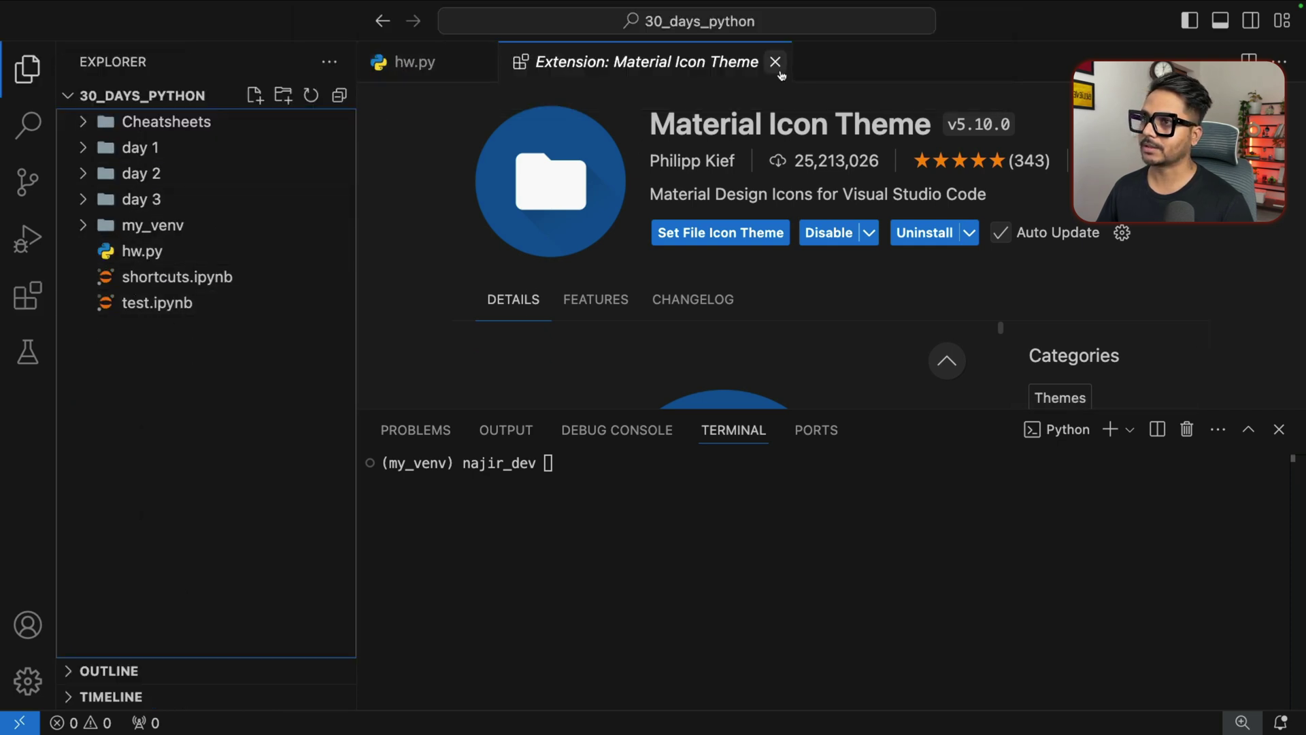
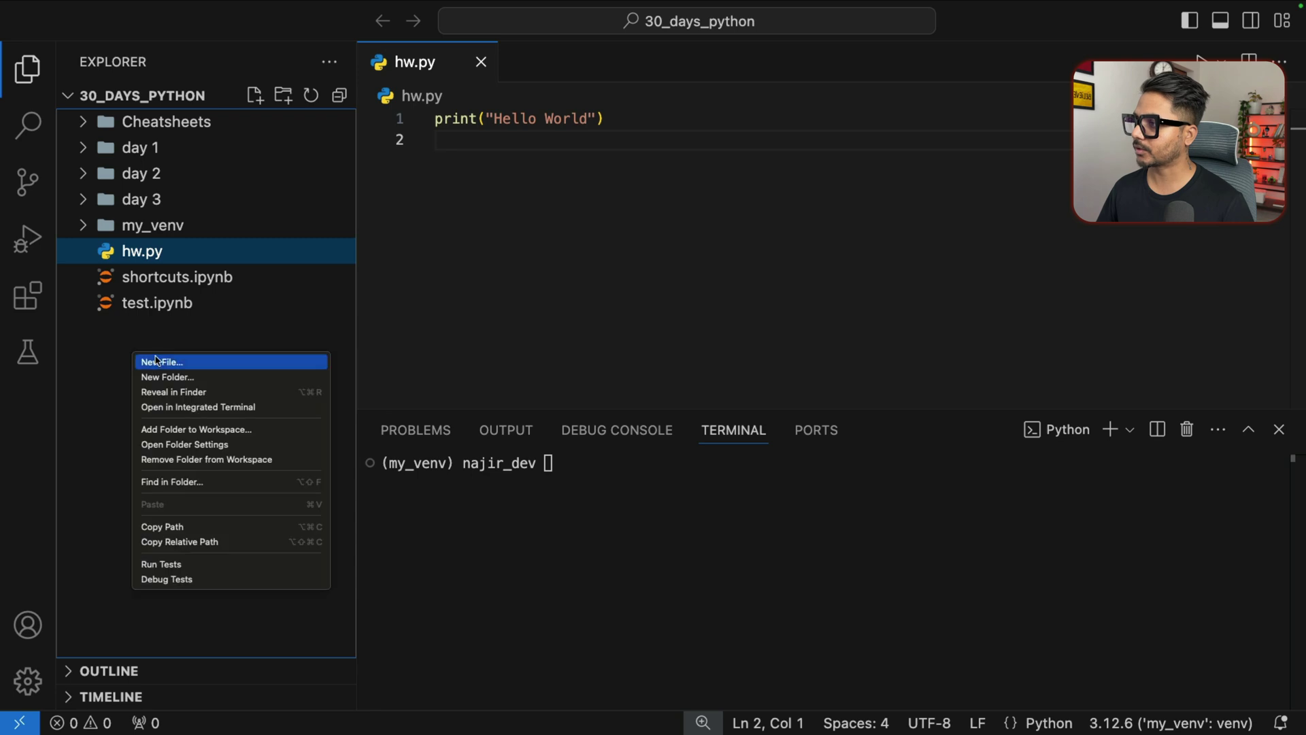
Create a new notebook file named test1.ipynb in the root of the 30_days_python folder
{"action": "left_click", "coordinate": [191, 367]}
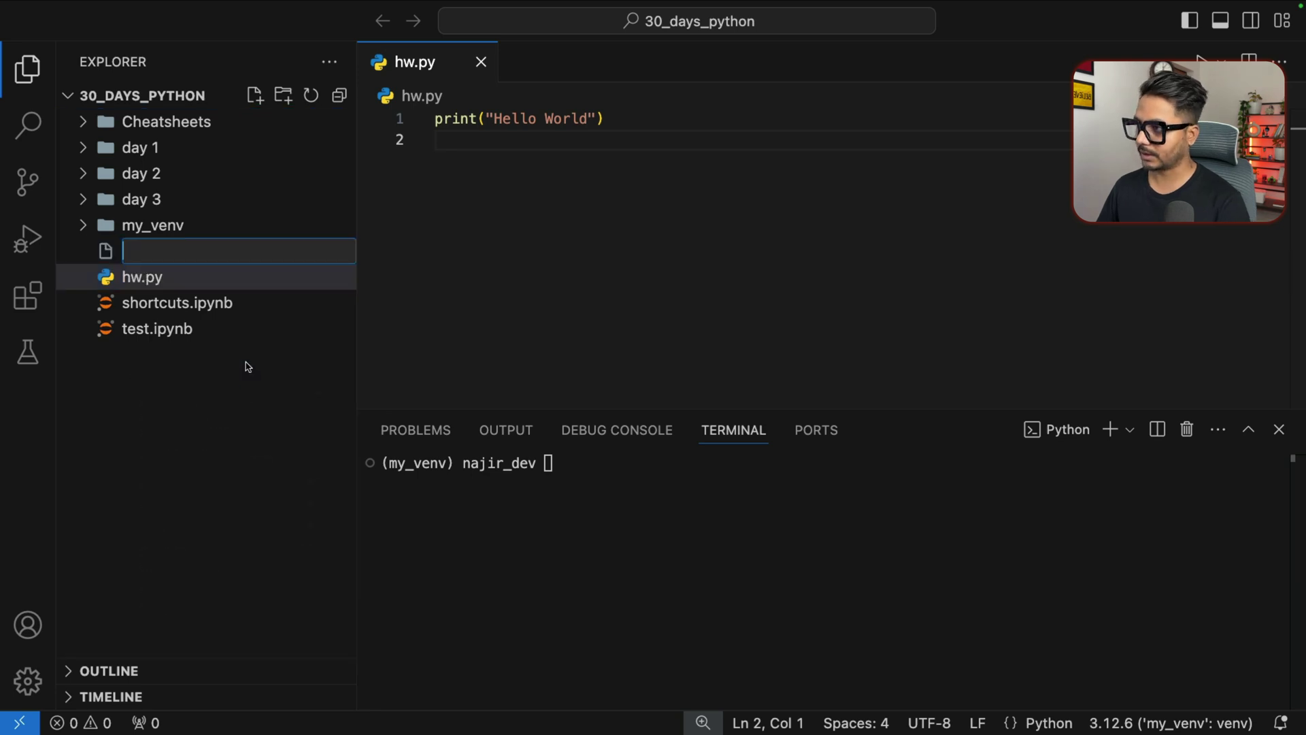
{"action": "type", "text": "test.ipynb"}
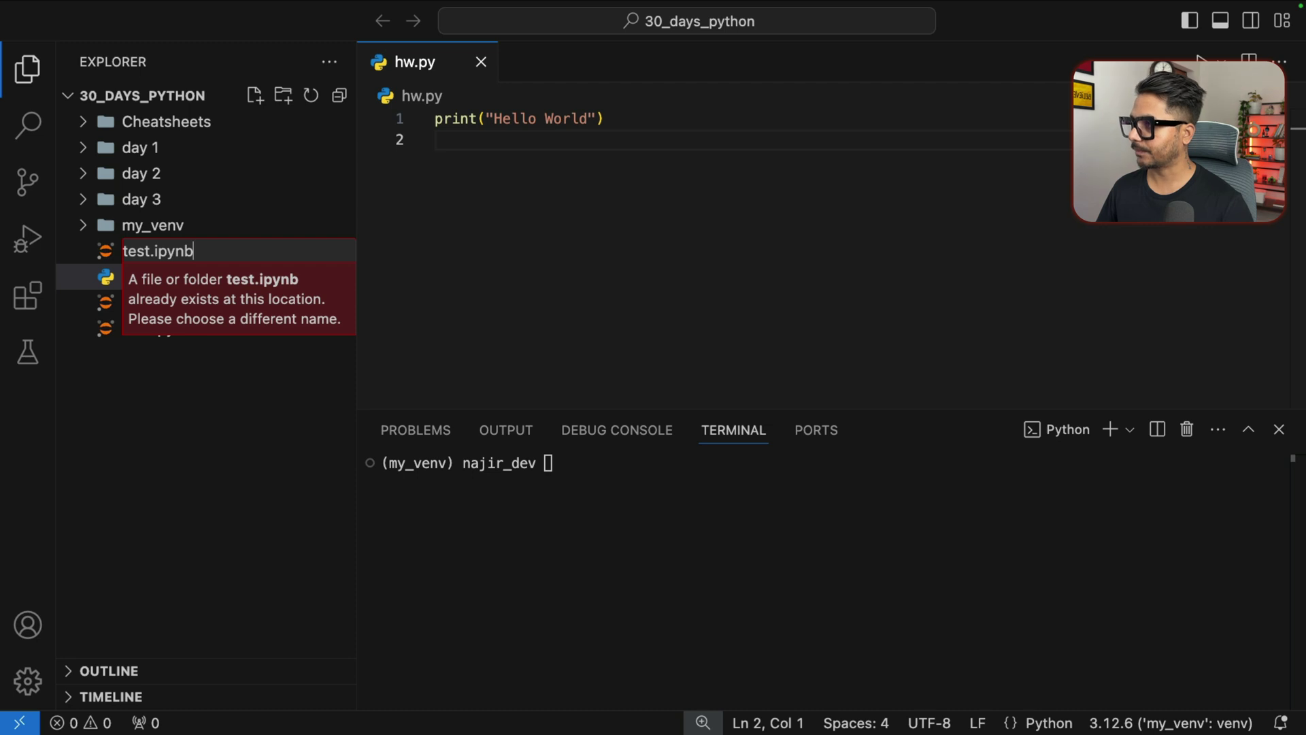
{"action": "key", "text": "BackSpace"}
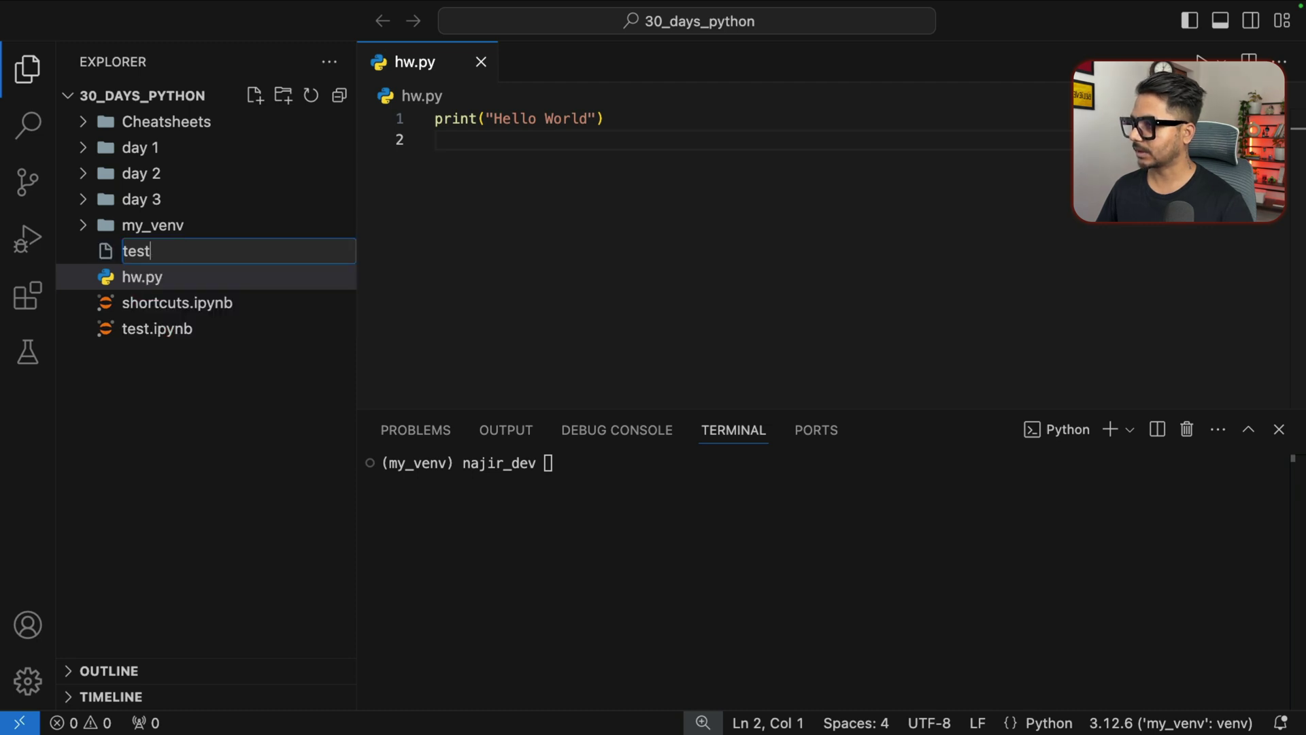
{"action": "type", "text": "b"}
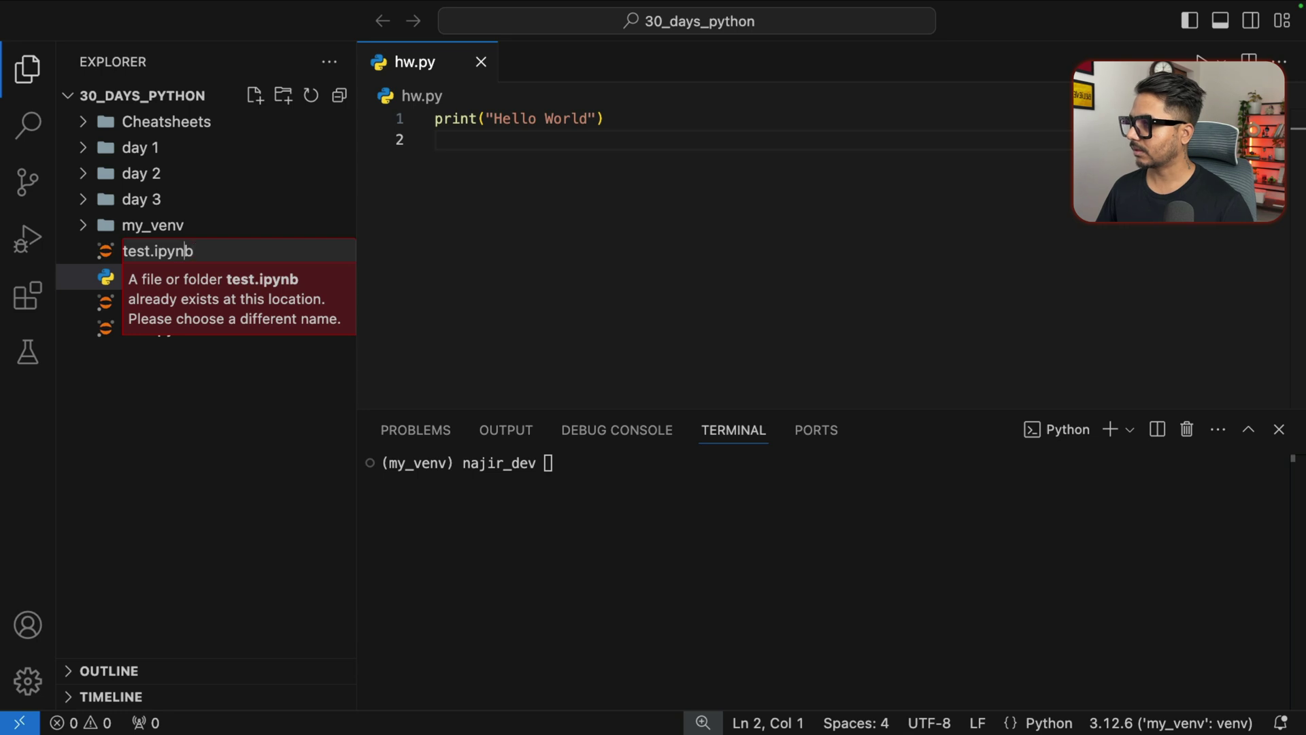
{"action": "key", "text": "Left"}
{"action": "type", "text": "1"}
{"action": "key", "text": "Return"}
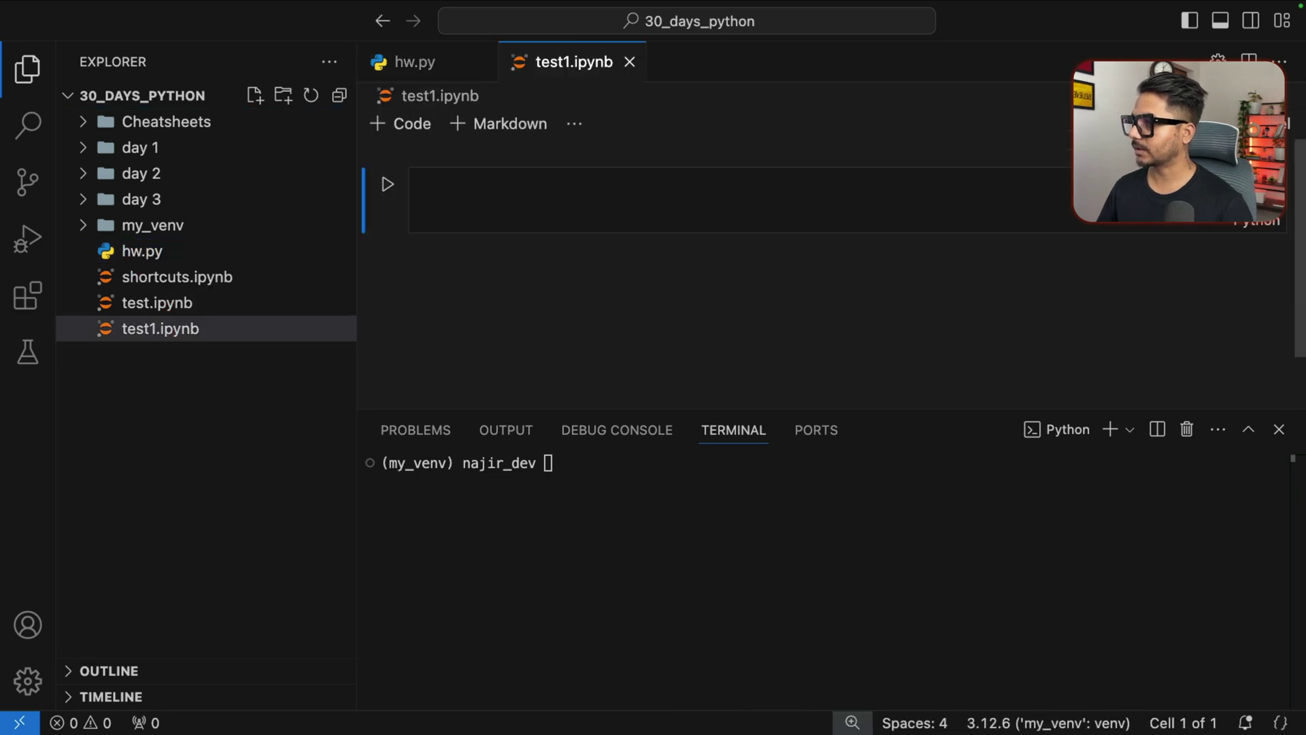
Enter print("Hello World") in the first cell of test1.ipynb and run the cell
{"action": "left_click", "coordinate": [530, 213]}
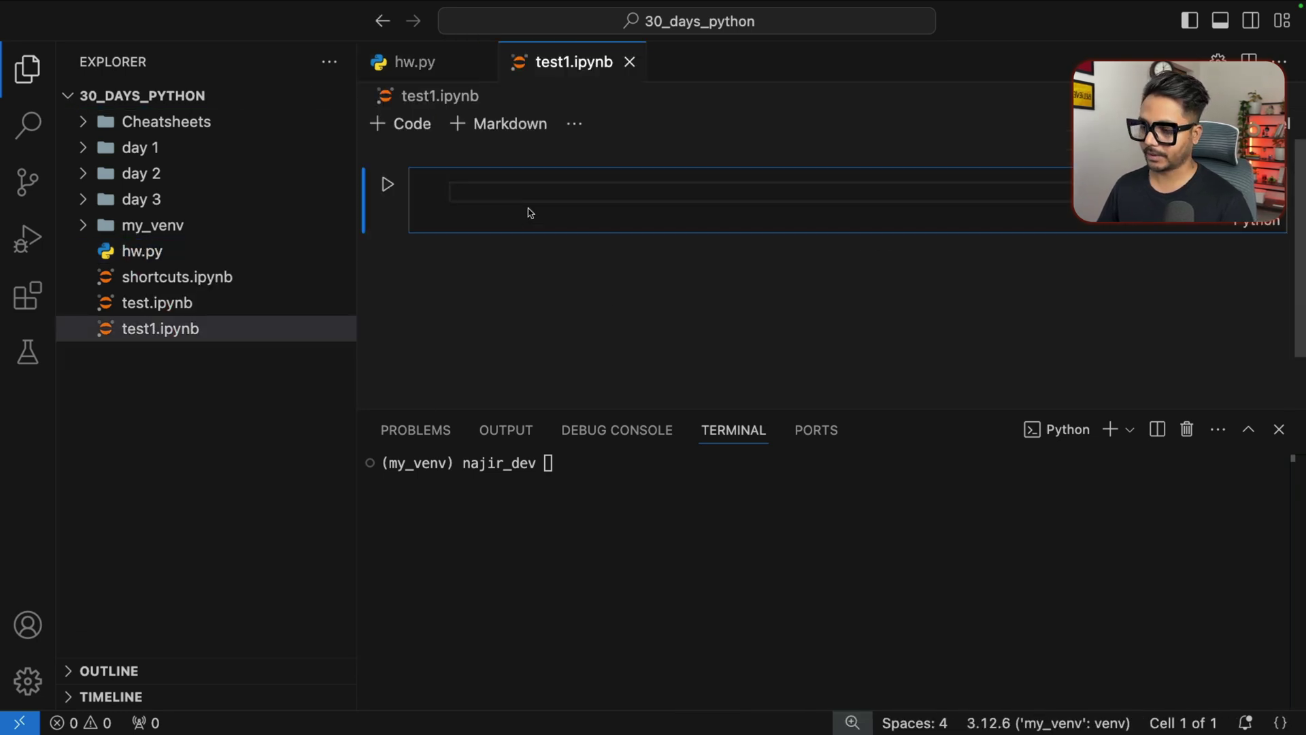
{"action": "type", "text": "print("}
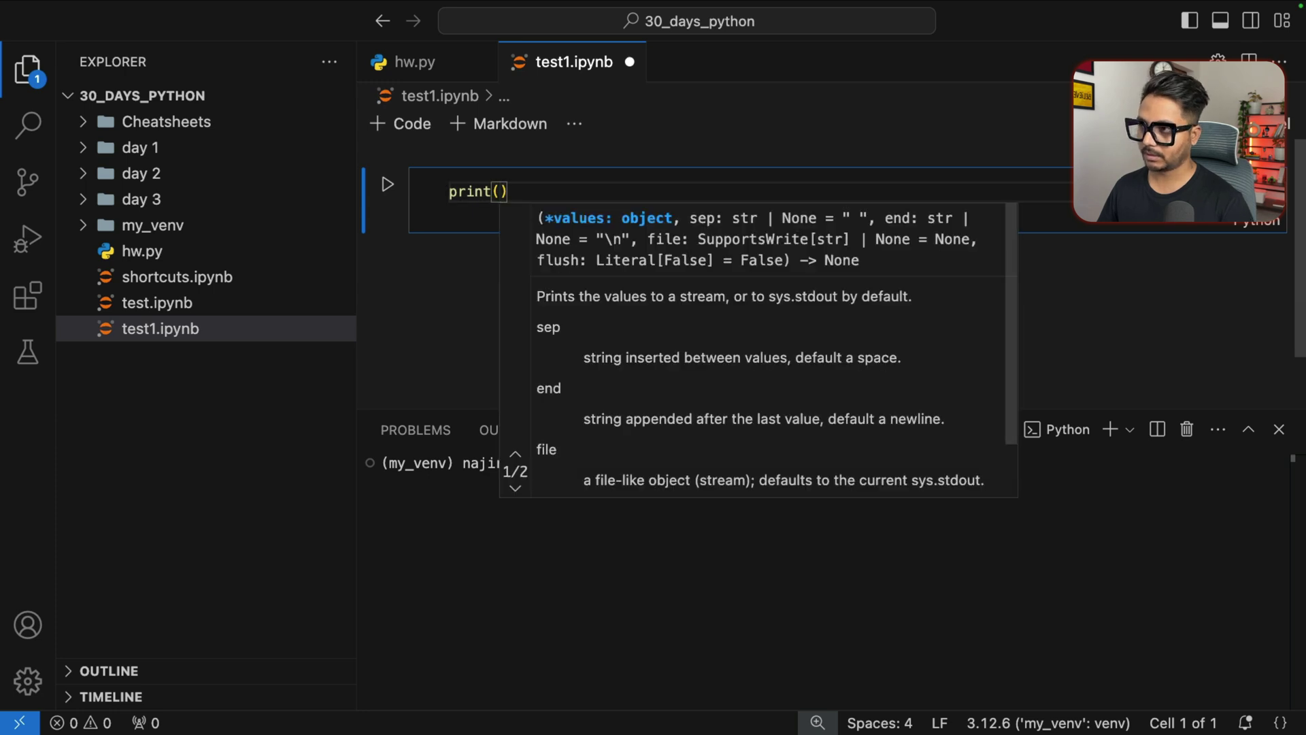
{"action": "type", "text": "\"Hello World"}
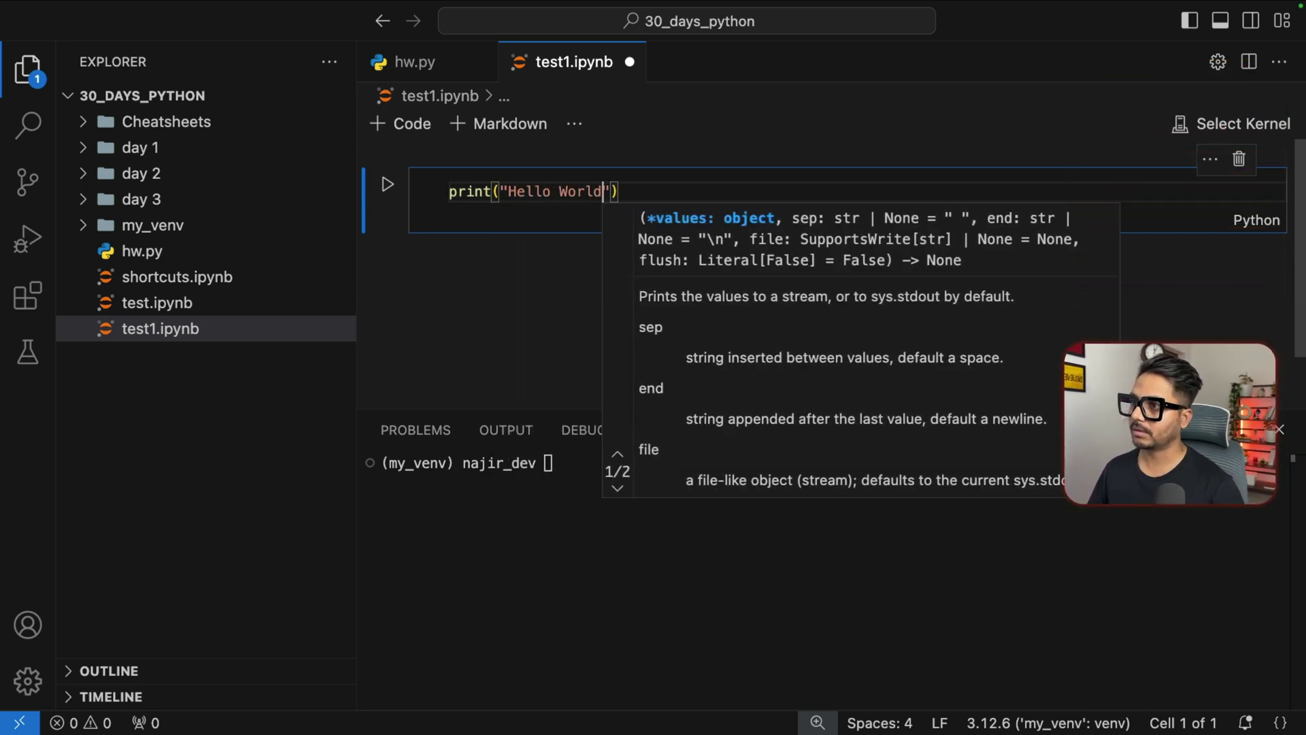
{"action": "key", "text": "shift+Return"}
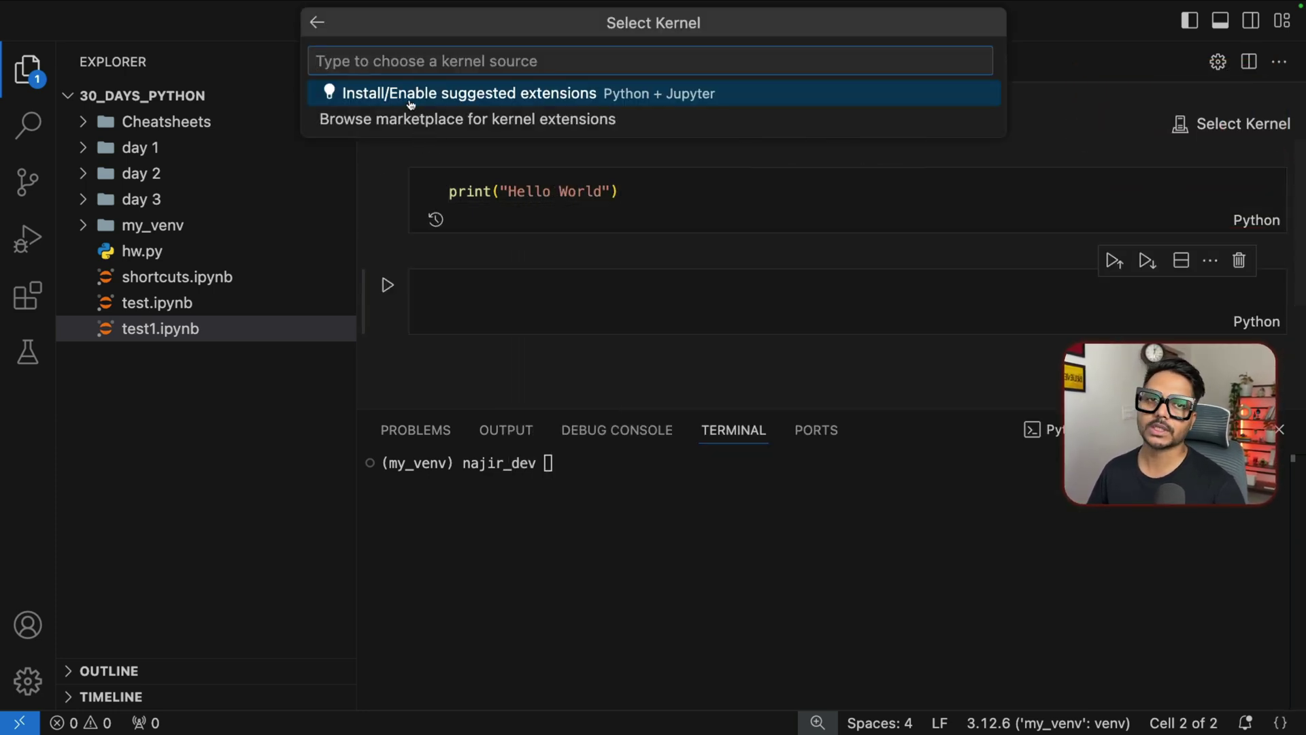
Set the notebook to run on the my_venv (Python 3.12.6) kernel, installing the suggested Python + Jupyter extensions and the ipykernel package
{"action": "left_click", "coordinate": [663, 95]}
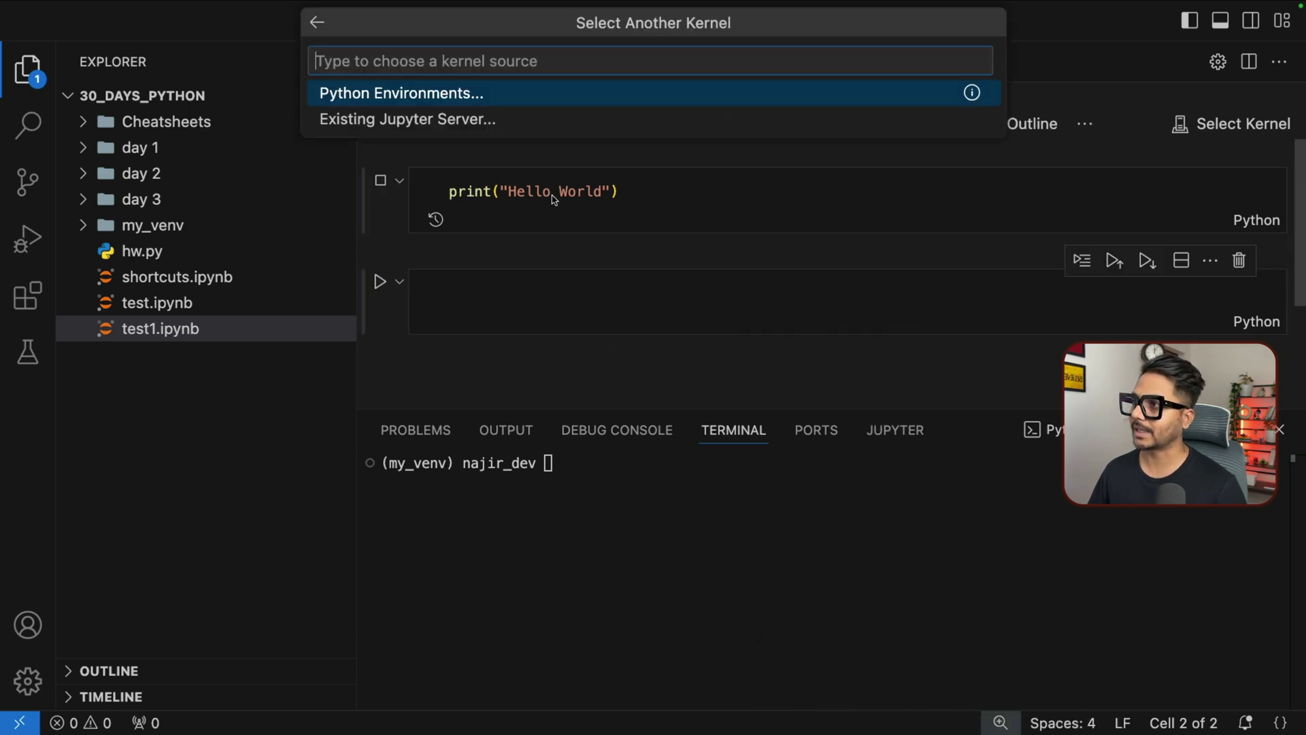
{"action": "left_click", "coordinate": [398, 96]}
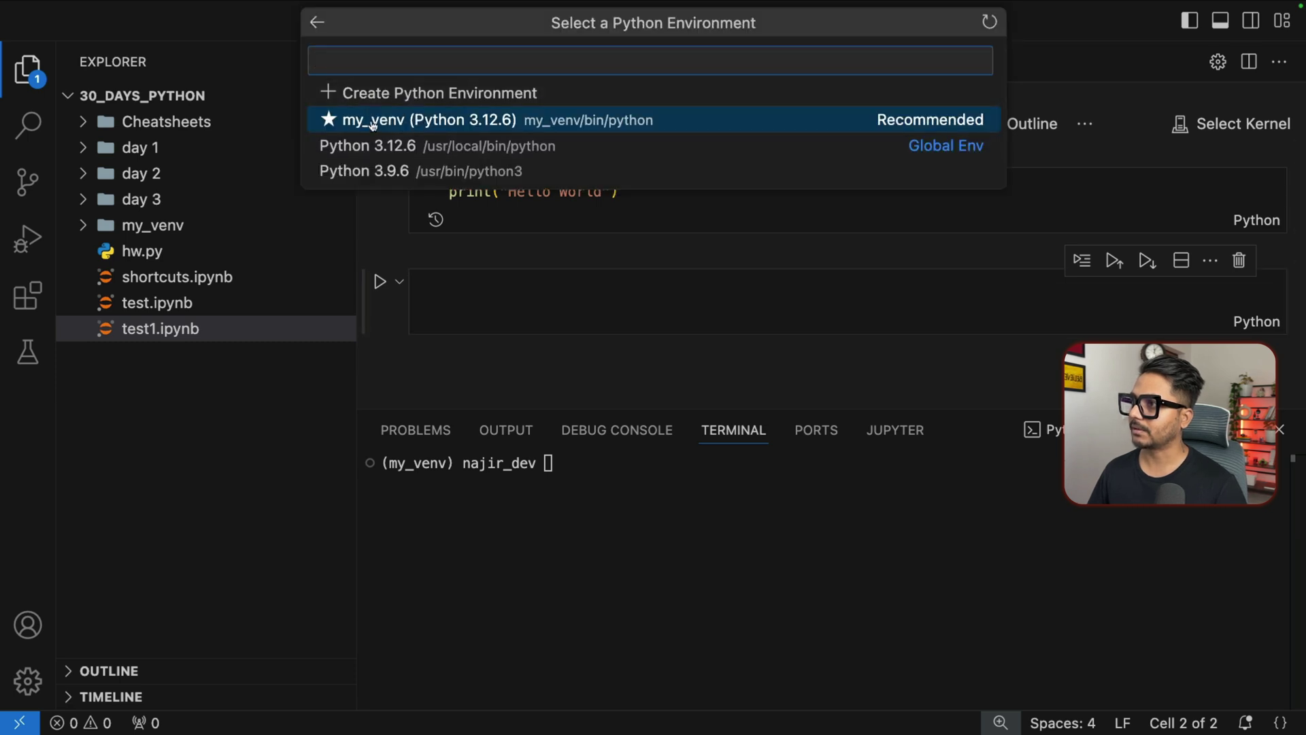
{"action": "left_click", "coordinate": [397, 120]}
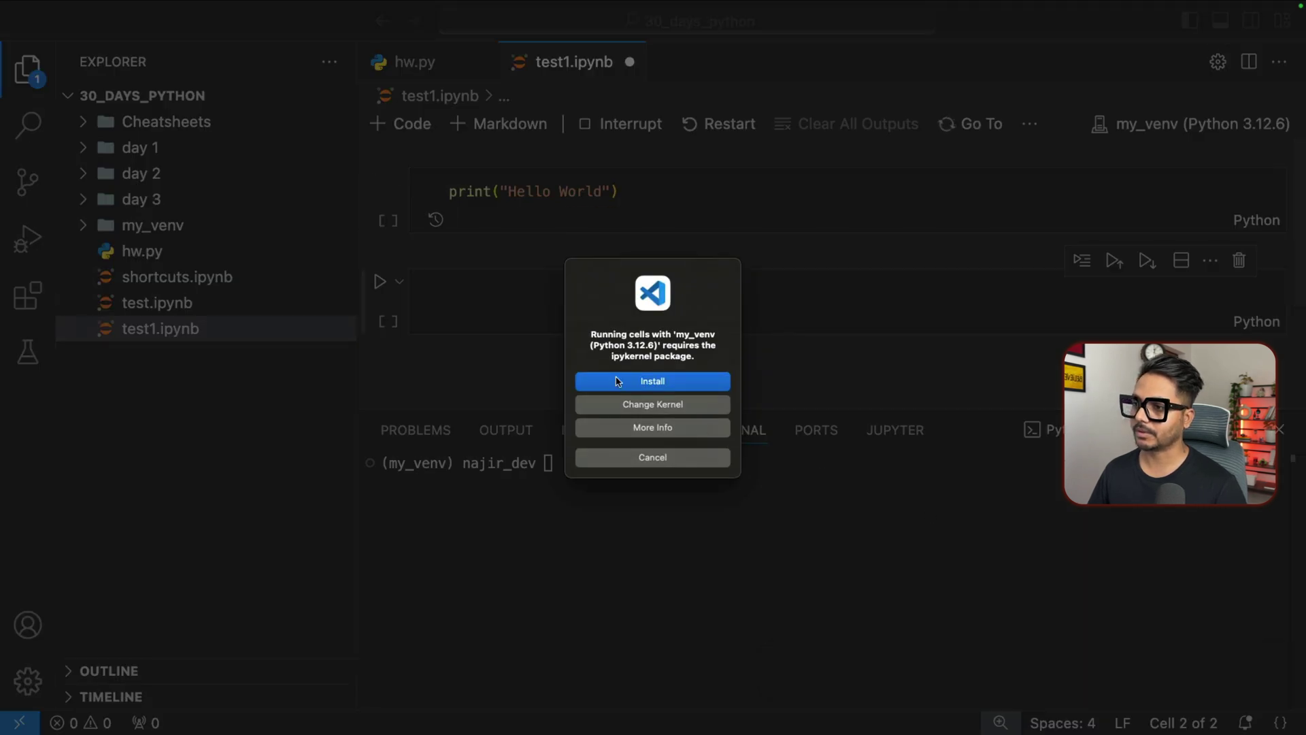
{"action": "left_click", "coordinate": [652, 383]}
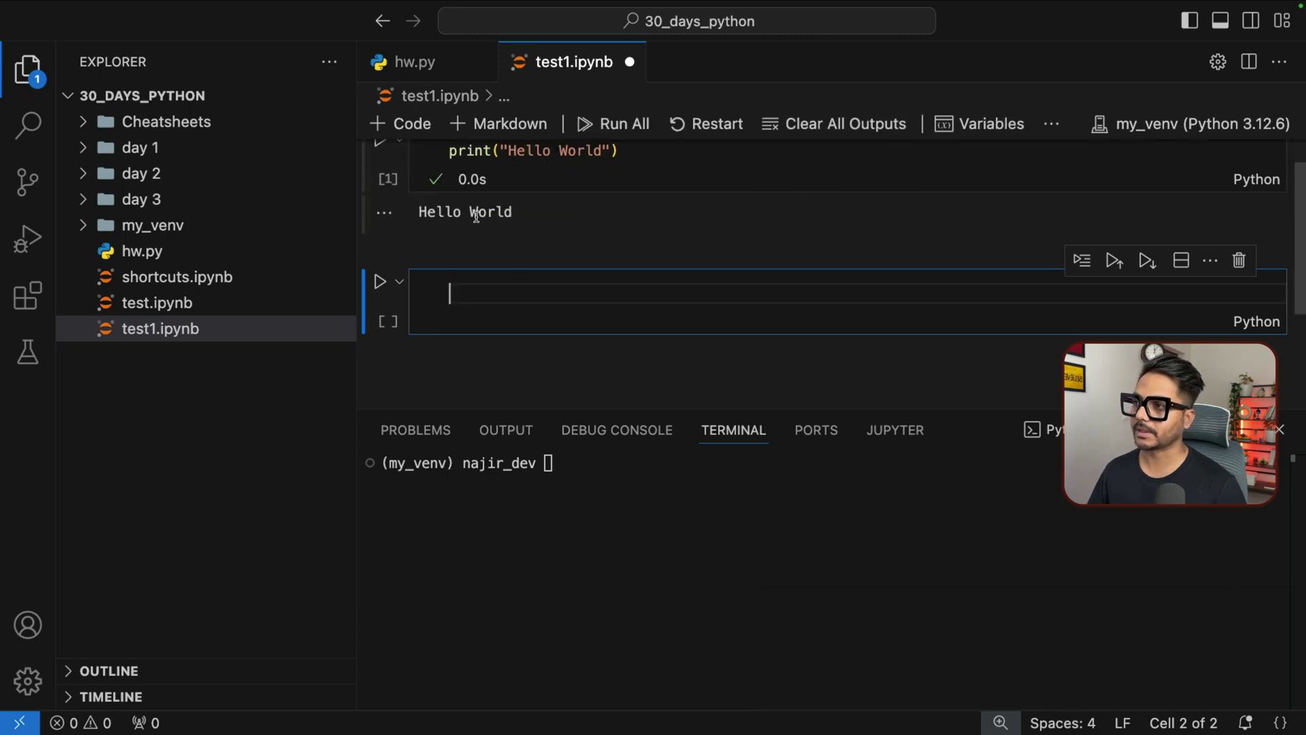
{"action": "left_click", "coordinate": [548, 490]}
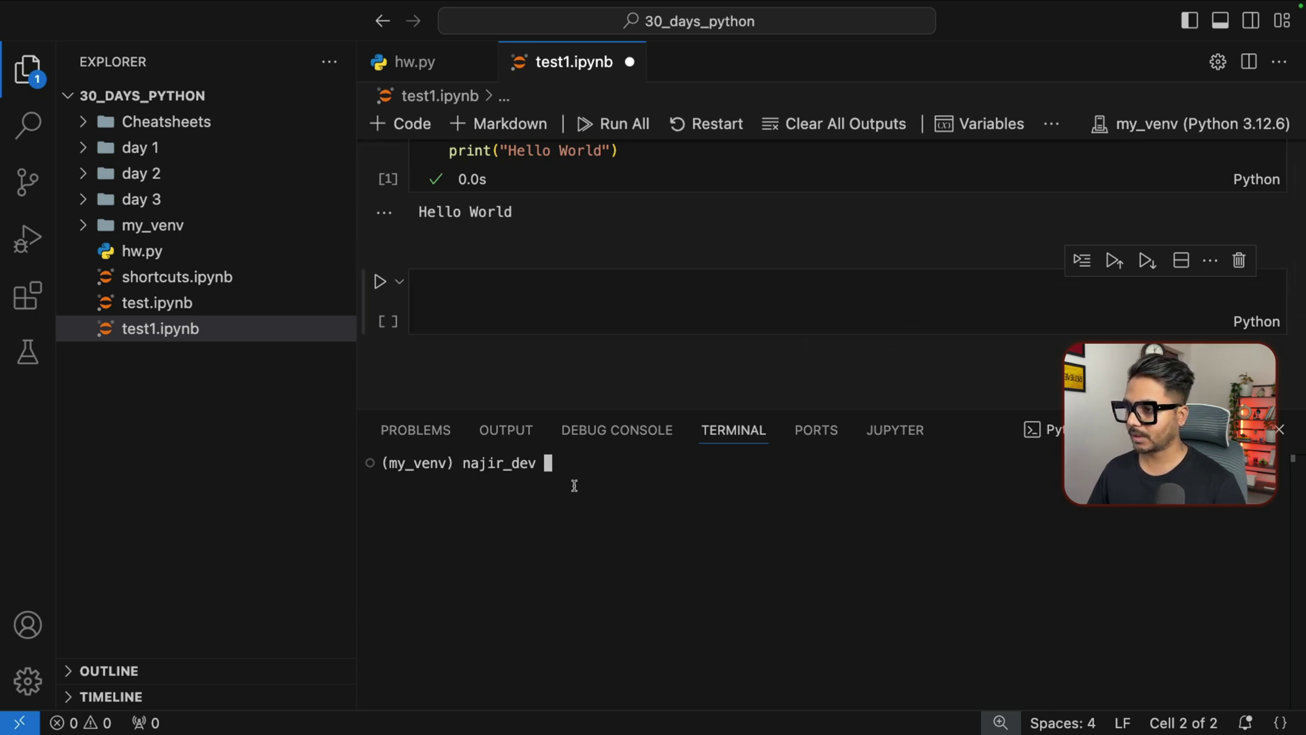
List the packages installed in the my_venv environment with pip list in the terminal and look through them
{"action": "double_click", "coordinate": [469, 469]}
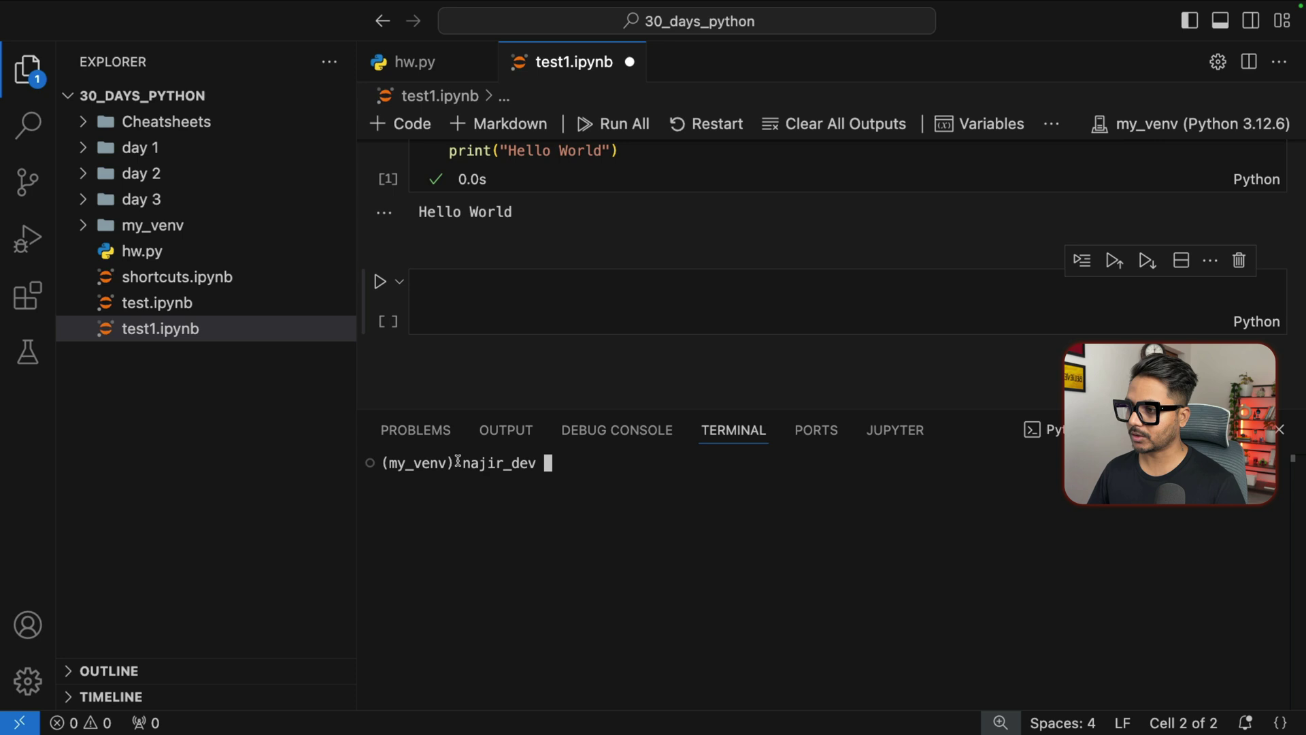
{"action": "left_click_drag", "start_coordinate": [456, 464], "coordinate": [386, 462]}
{"action": "left_click", "coordinate": [556, 471]}
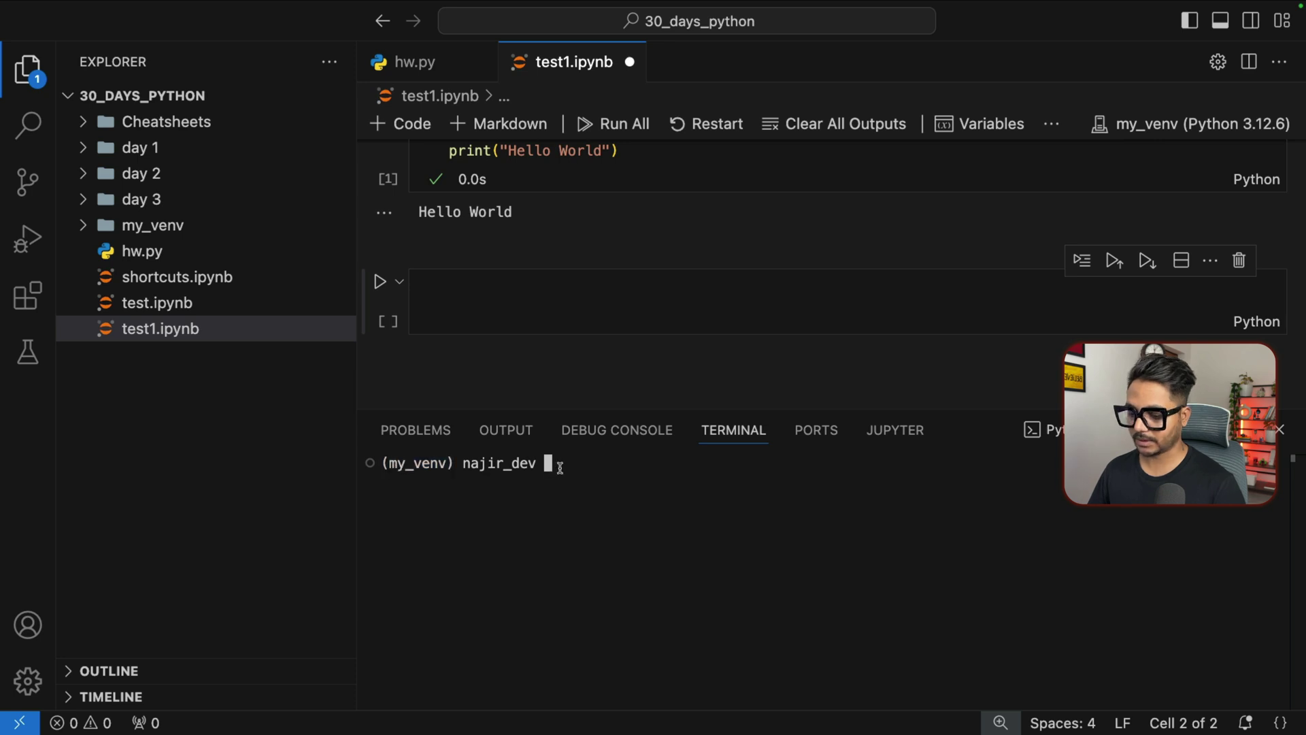
{"action": "type", "text": "pip install"}
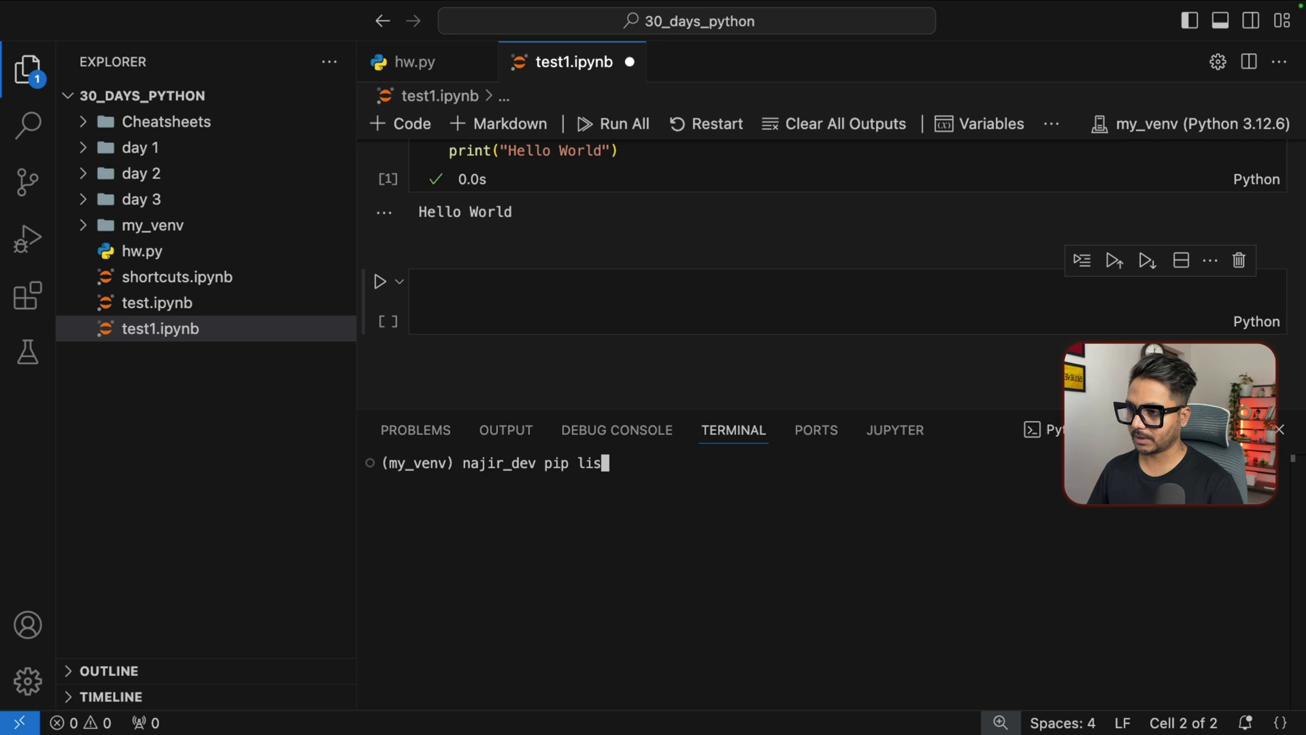
{"action": "scroll", "coordinate": [477, 555], "scroll_direction": "up", "scroll_amount": 5}
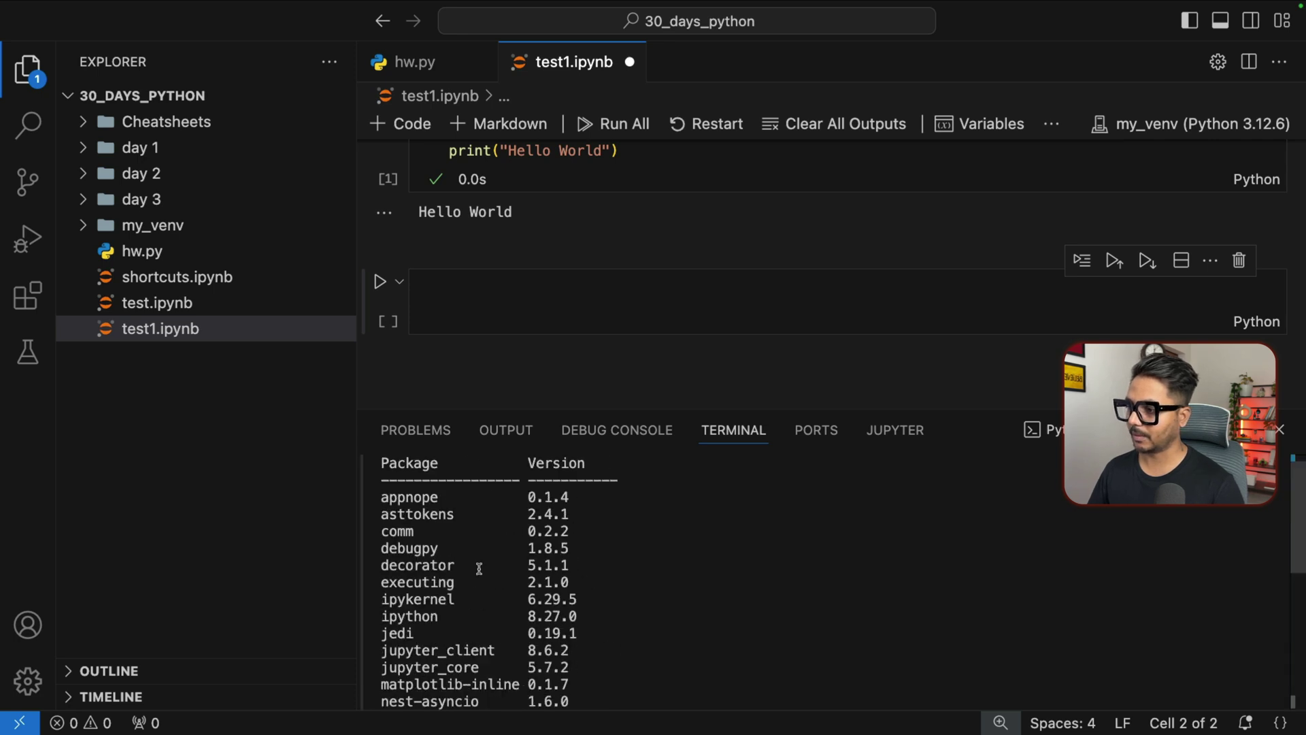
{"action": "left_click_drag", "start_coordinate": [381, 527], "coordinate": [539, 663]}
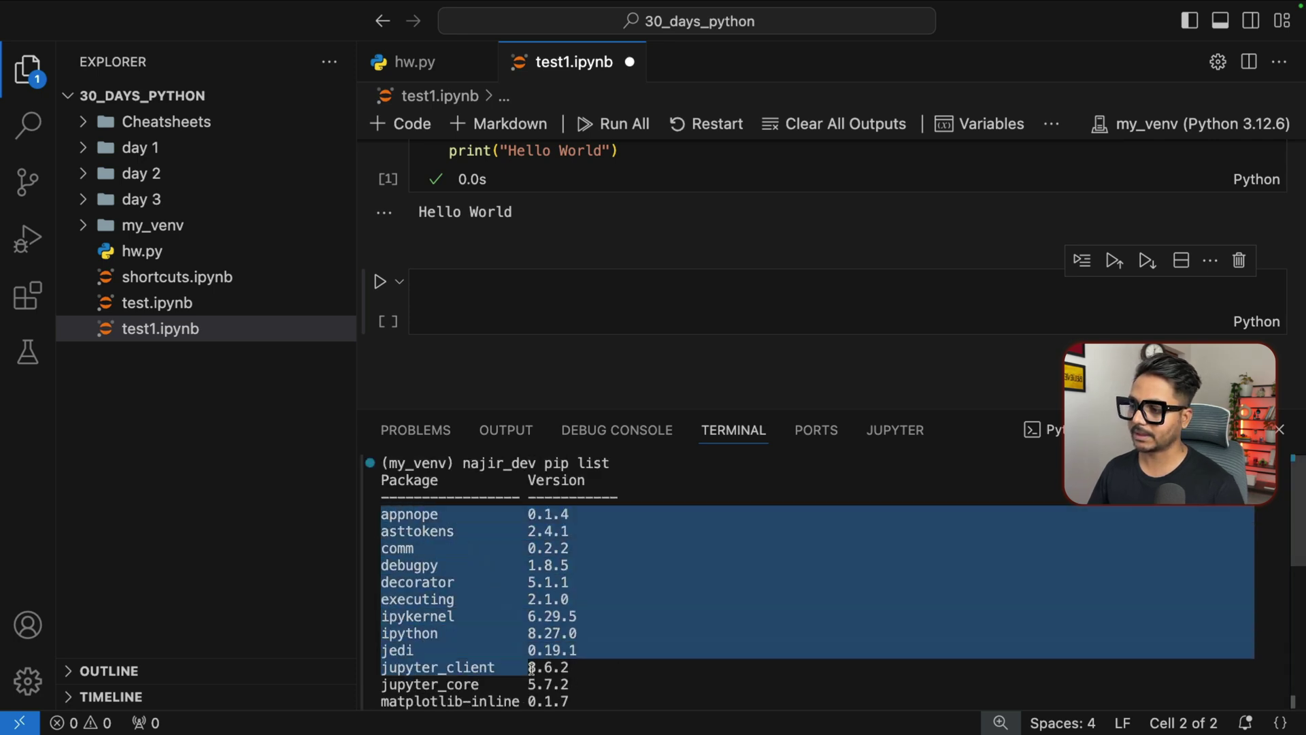
{"action": "scroll", "coordinate": [542, 659], "scroll_direction": "down", "scroll_amount": 5}
{"action": "scroll", "coordinate": [542, 659], "scroll_direction": "down", "scroll_amount": 3}
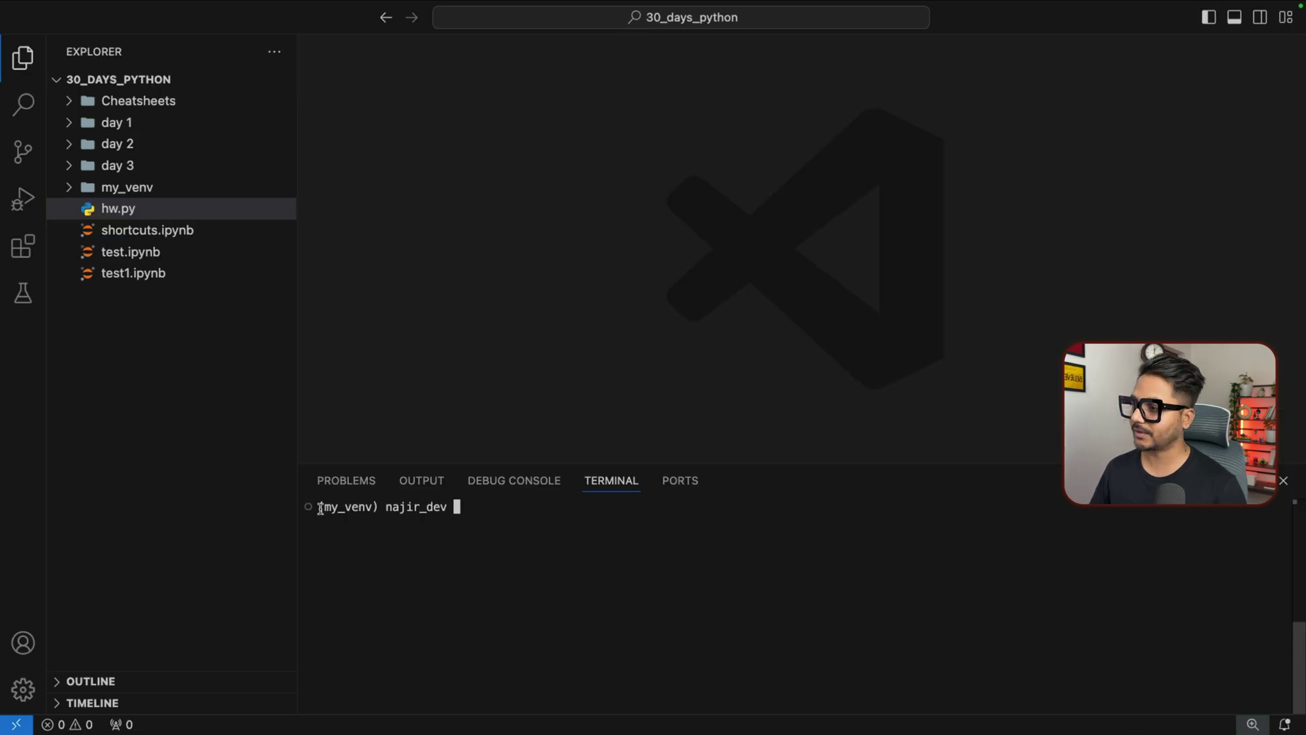
Search the extensions marketplace for python and open the details page of Microsoft's Python extension
{"action": "left_click_drag", "start_coordinate": [320, 508], "coordinate": [459, 508]}
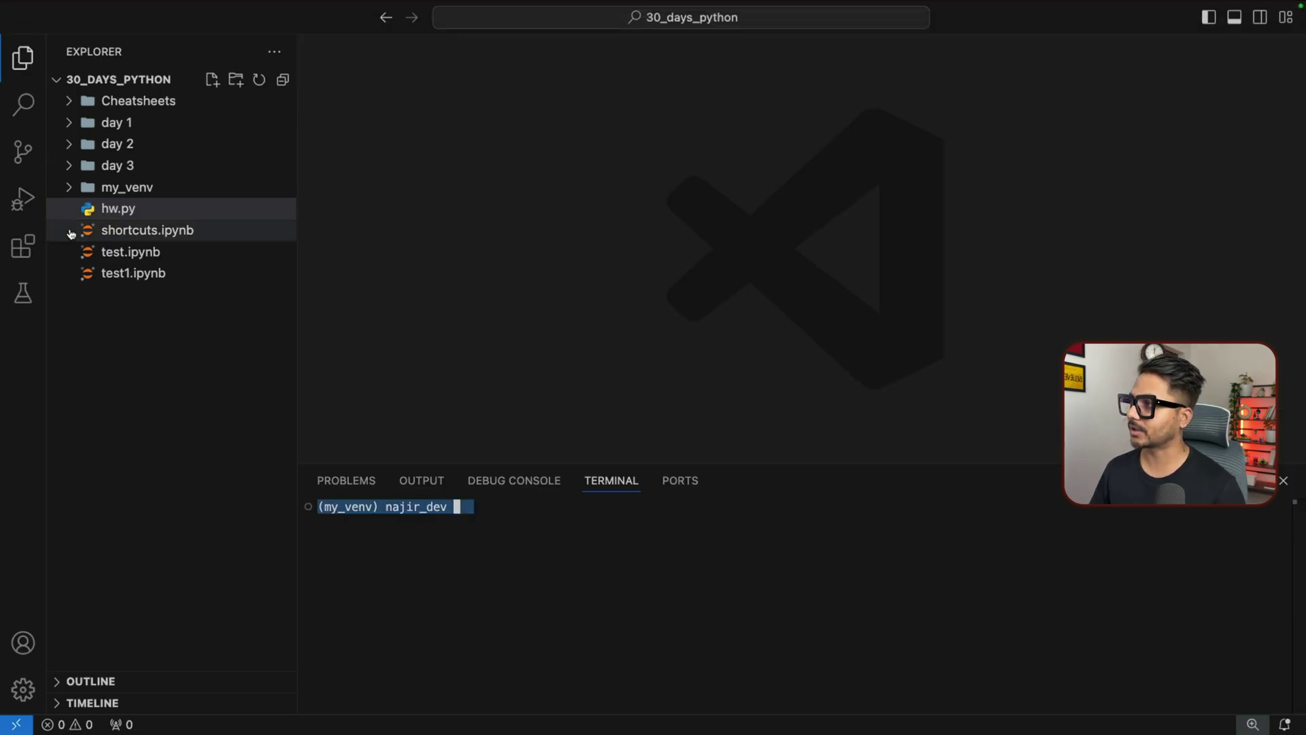
{"action": "left_click", "coordinate": [23, 247]}
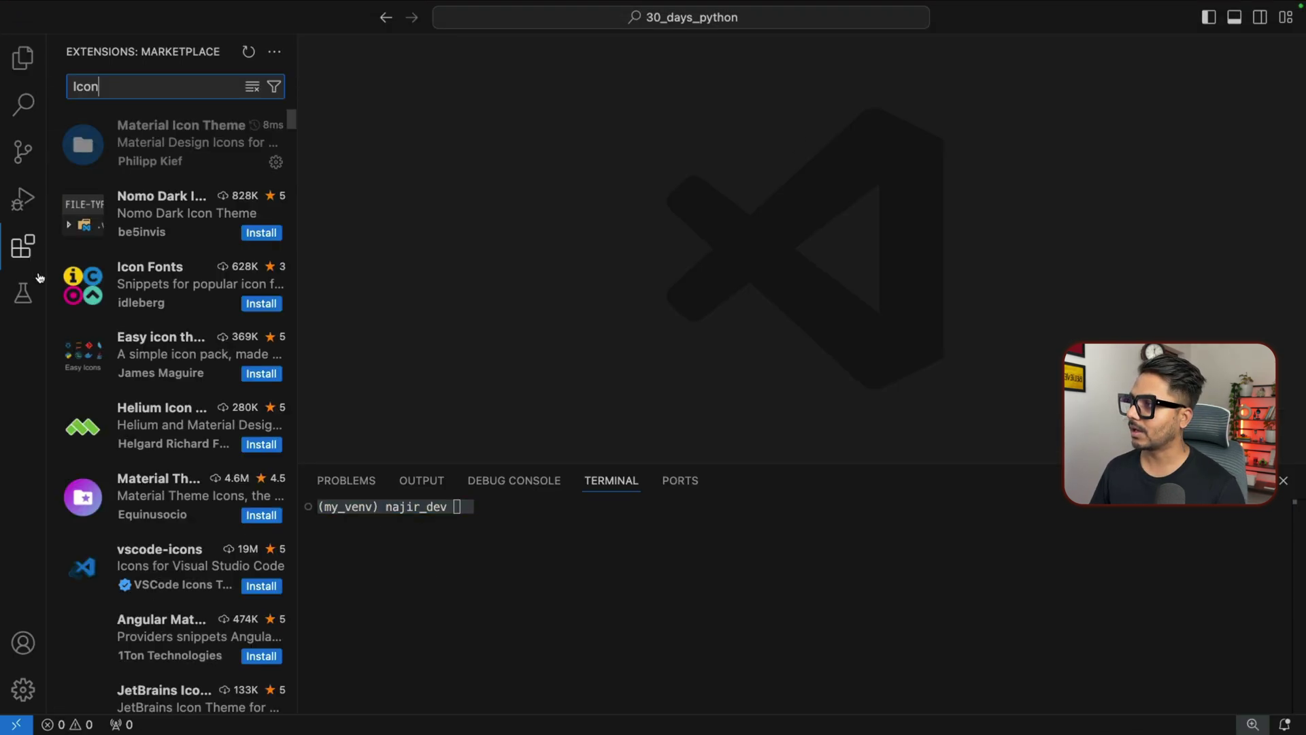
{"action": "double_click", "coordinate": [145, 81]}
{"action": "type", "text": "pyth"}
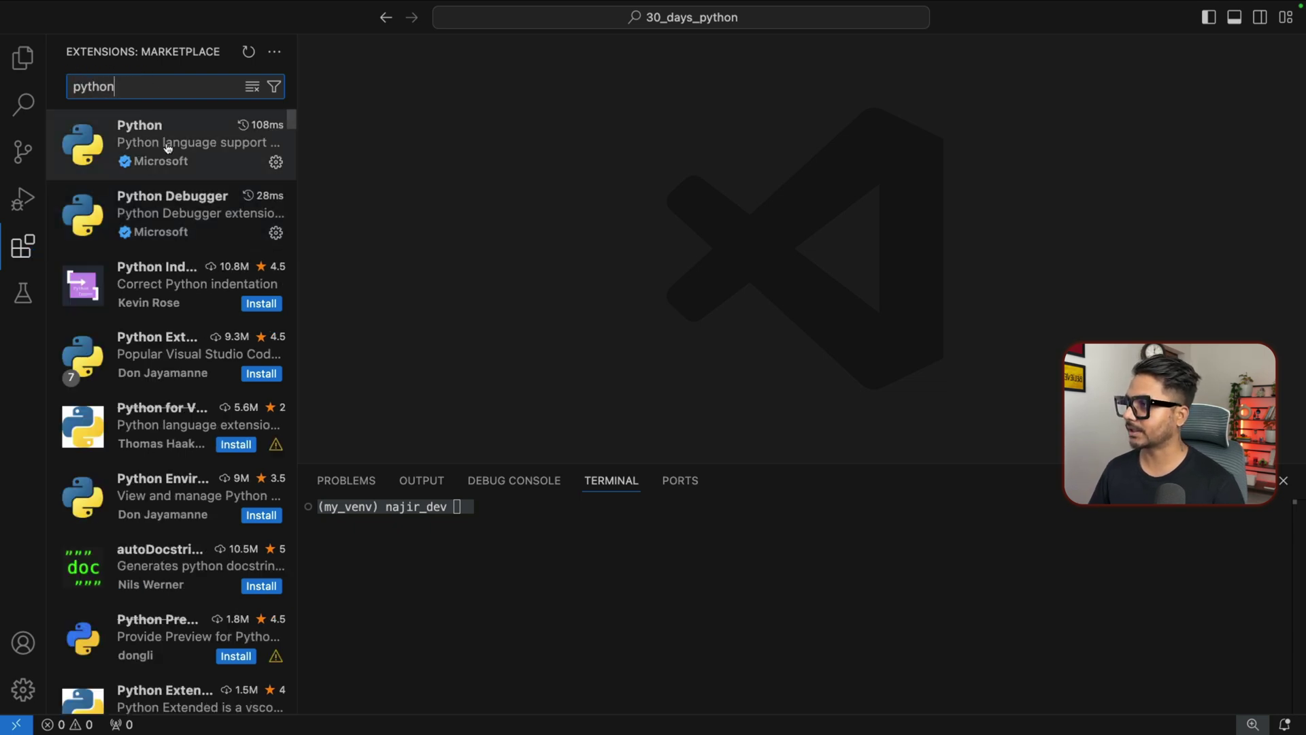
{"action": "left_click", "coordinate": [197, 143]}
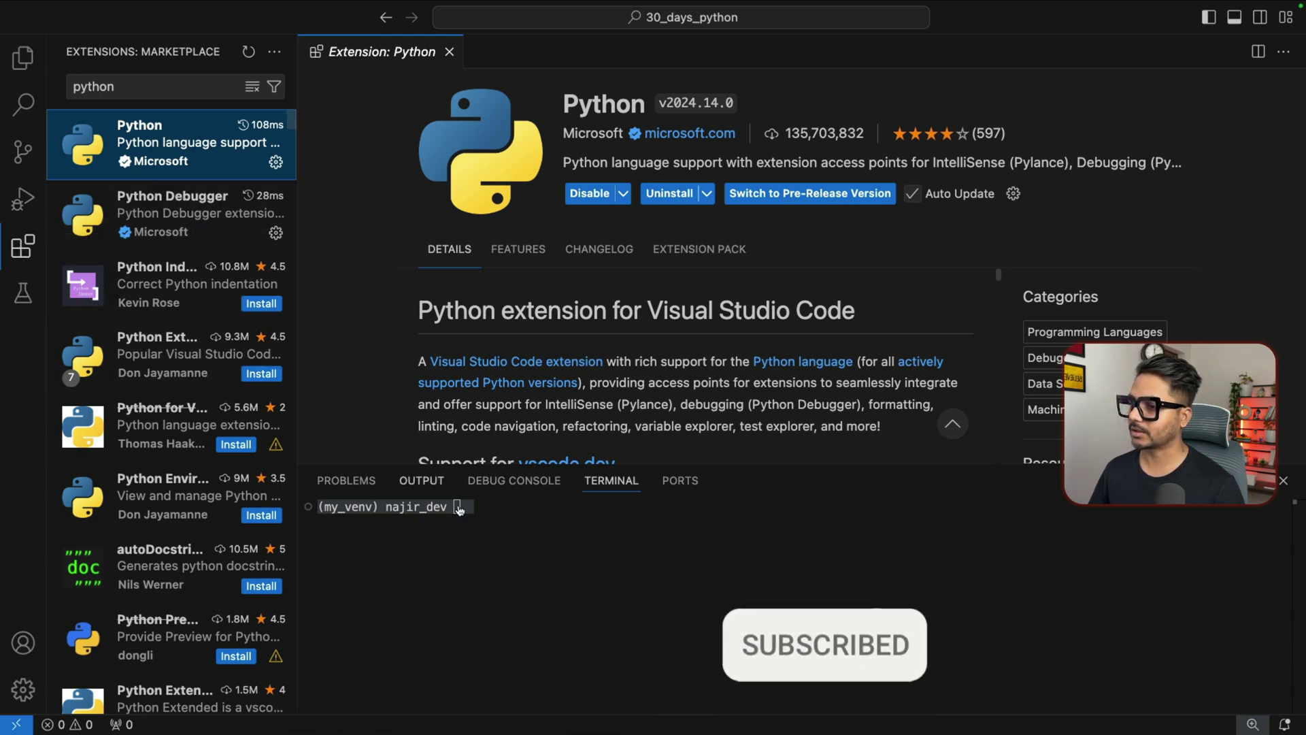
Highlight the my_venv environment name in the terminal prompt and close the terminal panel
{"action": "left_click", "coordinate": [496, 531]}
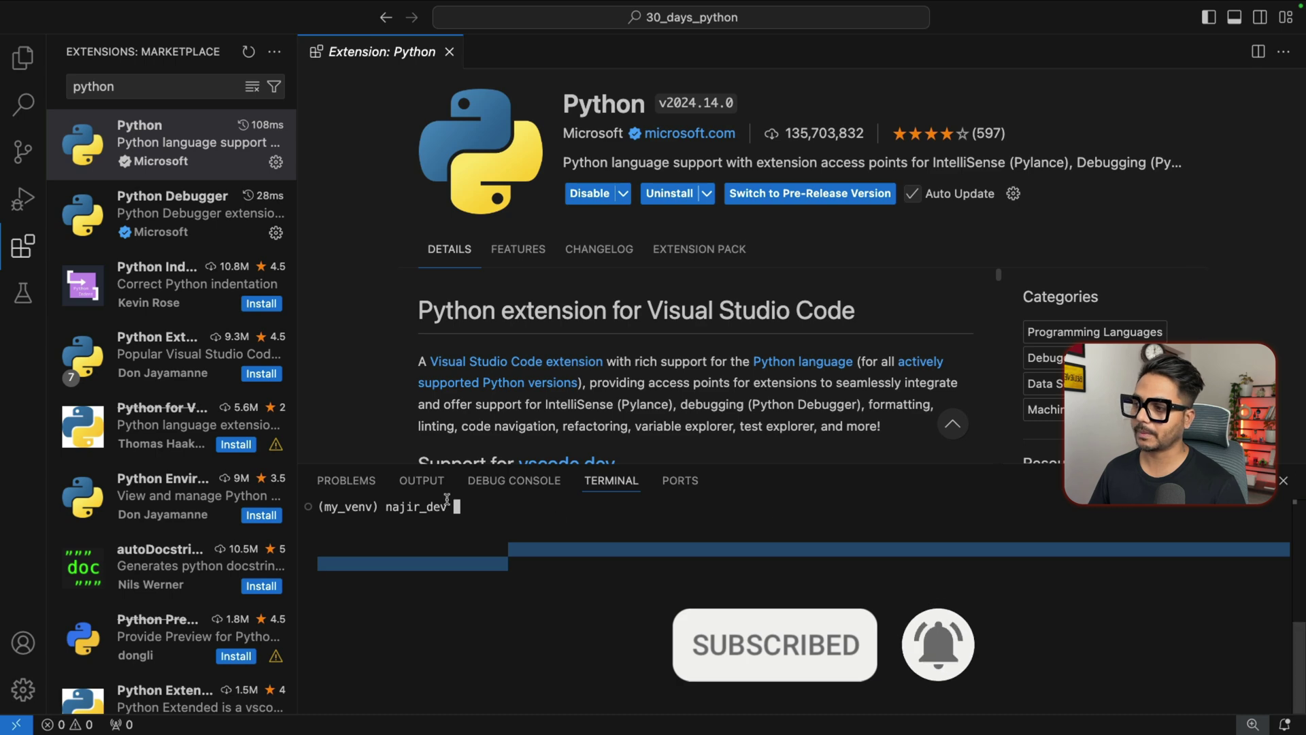
{"action": "left_click_drag", "start_coordinate": [317, 508], "coordinate": [378, 508]}
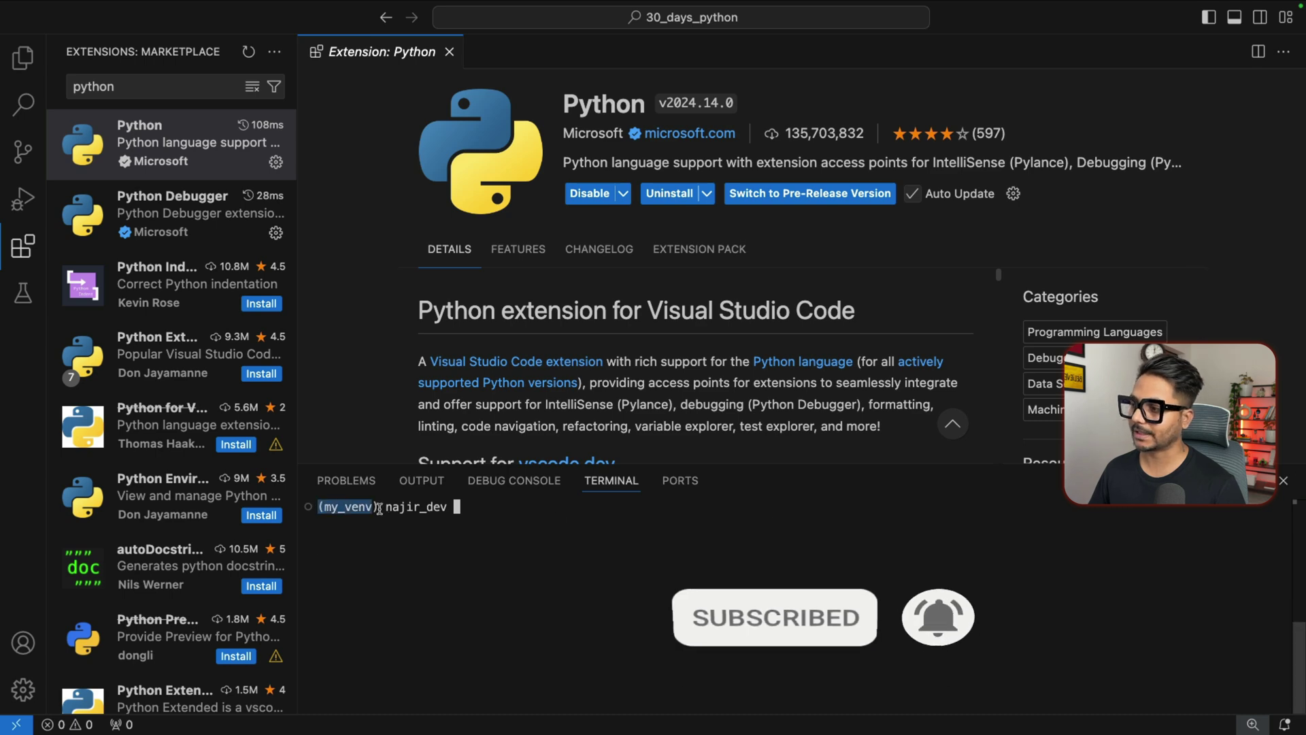
{"action": "left_click", "coordinate": [1284, 480]}
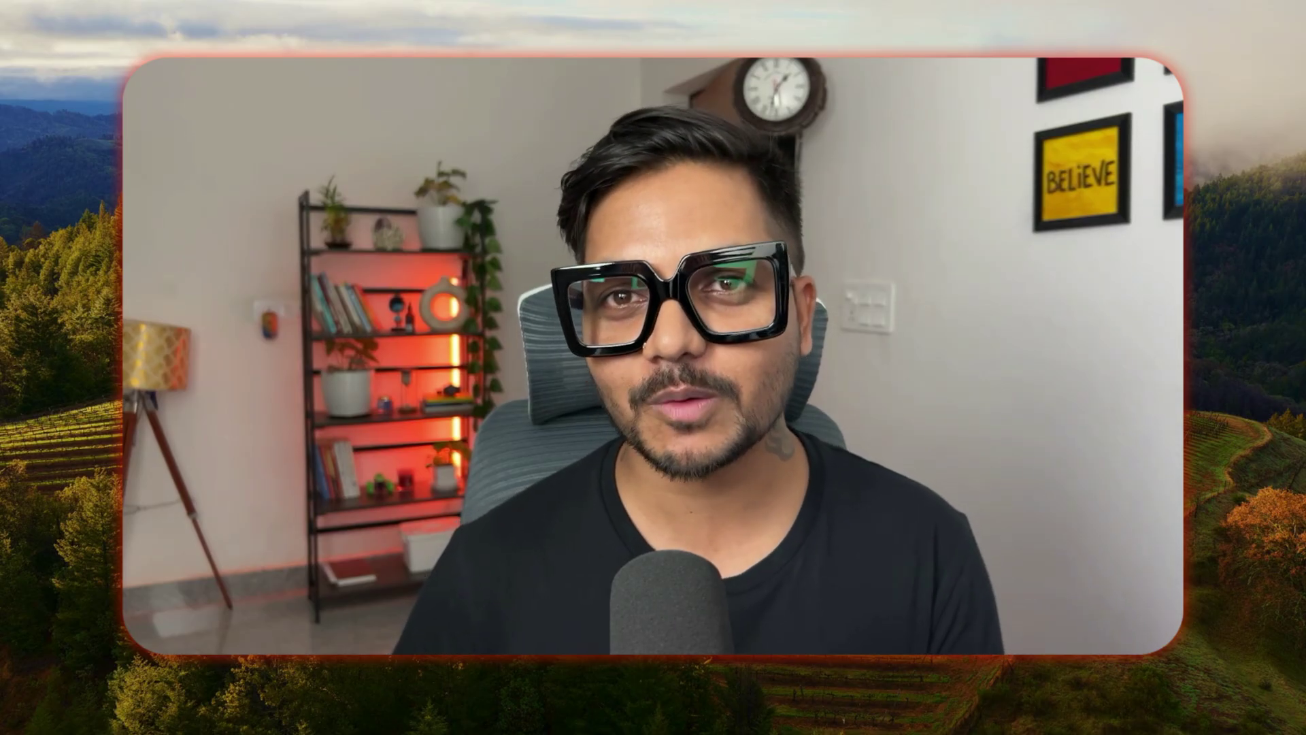